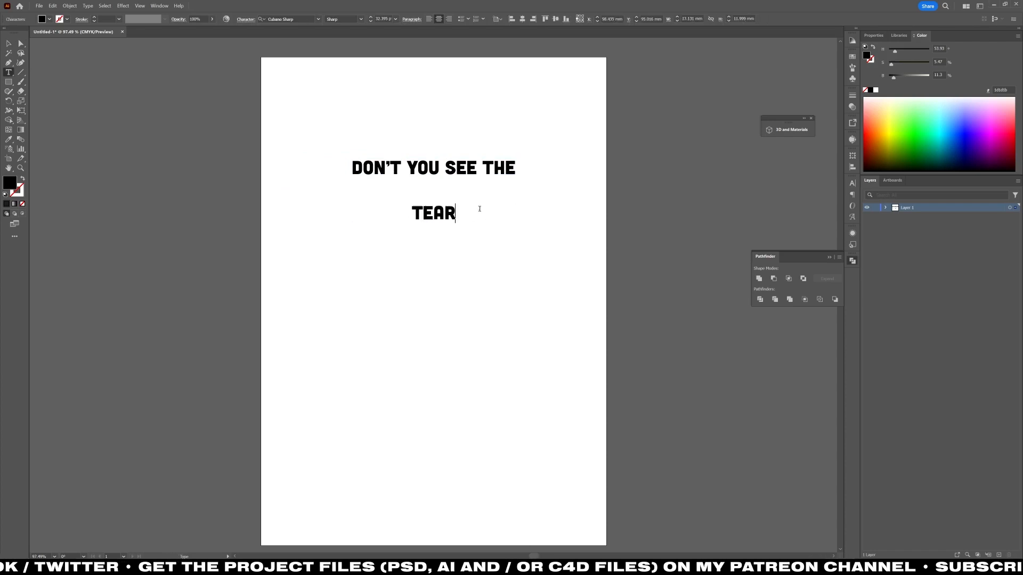
# Try the Crate Font Adari typeface on the TEARS text.
pyautogui.click(318, 19)
pyautogui.scroll(10, 341, 223)
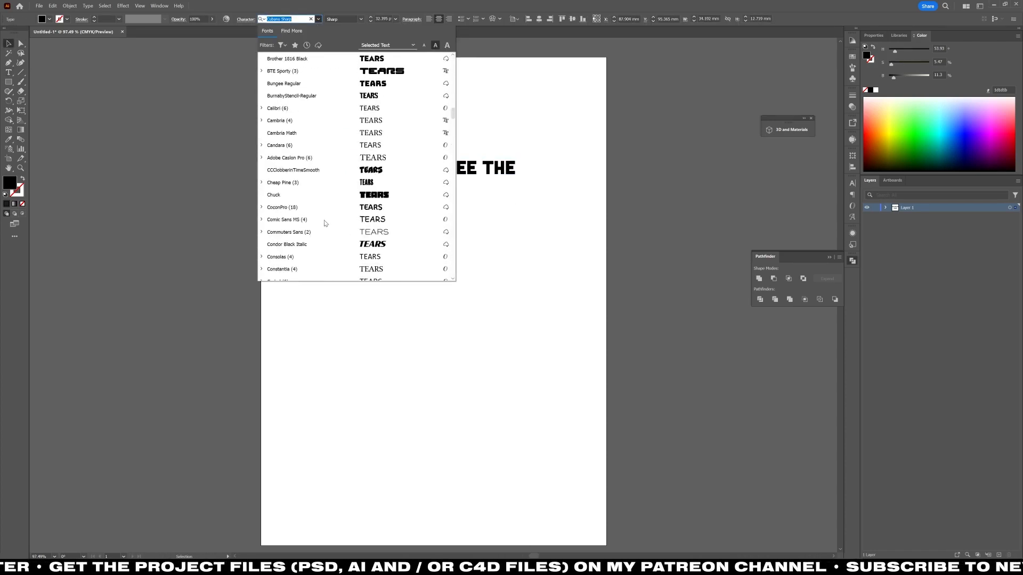
pyautogui.scroll(-4, 320, 212)
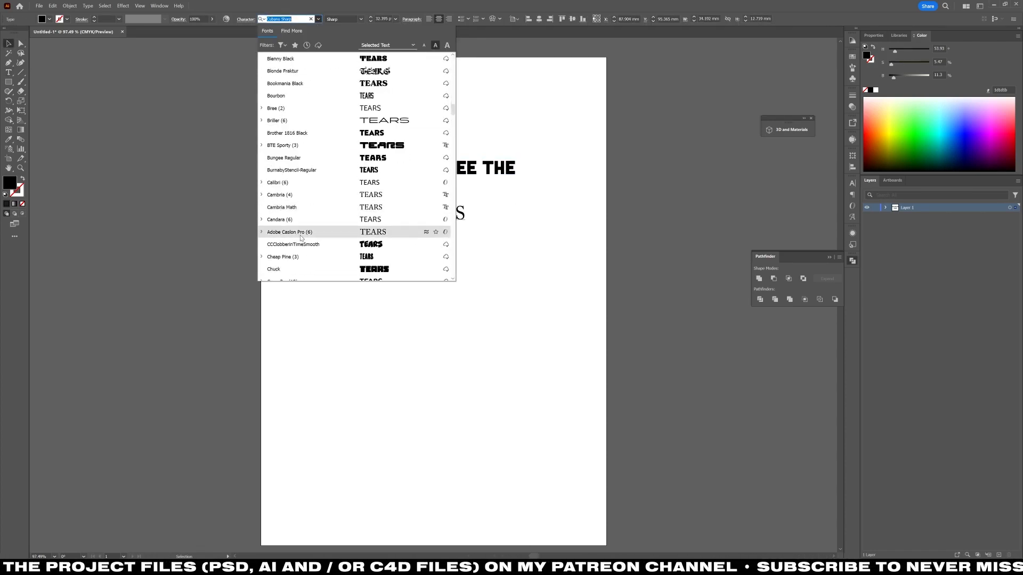
pyautogui.press('Escape')
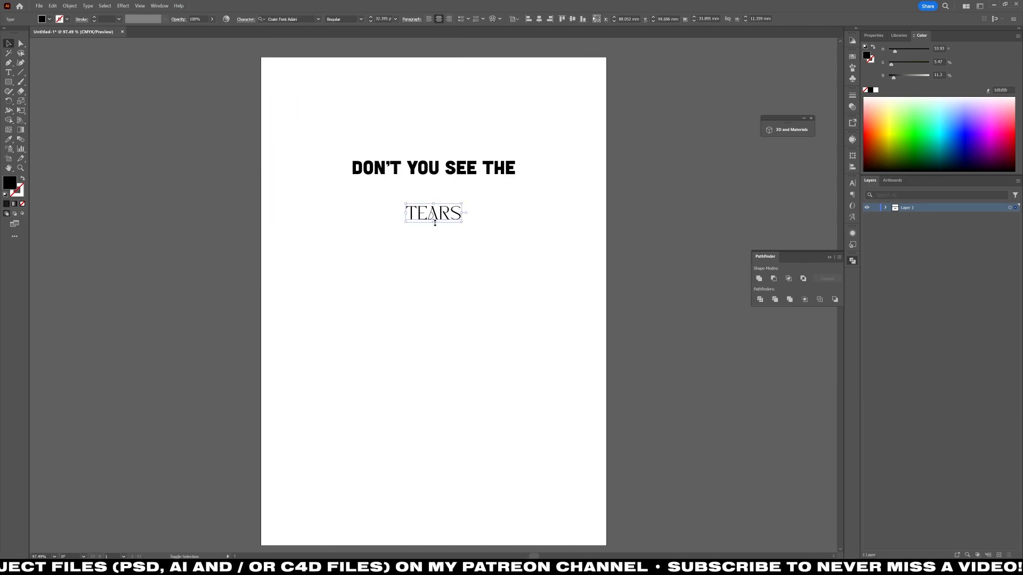
# Enlarge the TEARS text to about 158 mm wide and place it directly beneath the headline.
pyautogui.moveTo(435, 223); pyautogui.dragTo(435, 291)
pyautogui.moveTo(485, 253); pyautogui.dragTo(486, 221)
pyautogui.click(368, 279)
pyautogui.scroll(4, 357, 278)
pyautogui.scroll(-2, 439, 244)
pyautogui.click(441, 243)
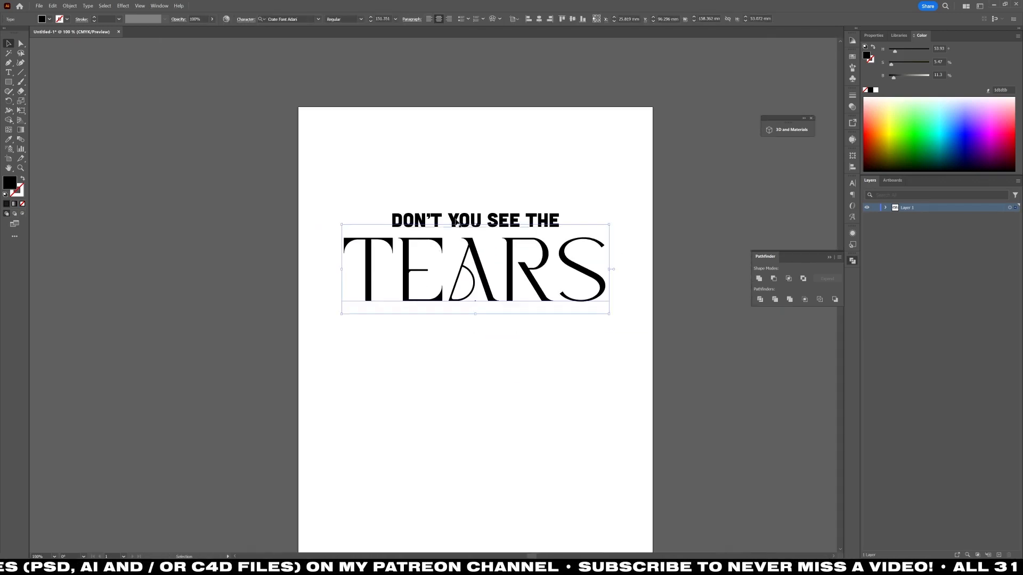
# Change the TEARS text's font to AON-09 and scale it to about 164 mm wide beneath the headline.
pyautogui.click(318, 19)
pyautogui.scroll(-15, 334, 169)
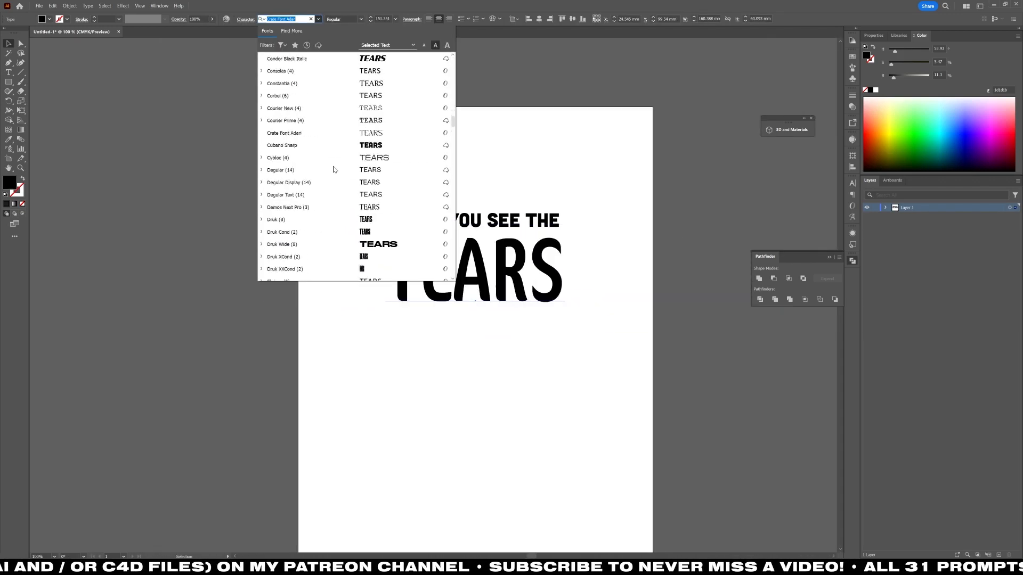
pyautogui.scroll(-20, 333, 170)
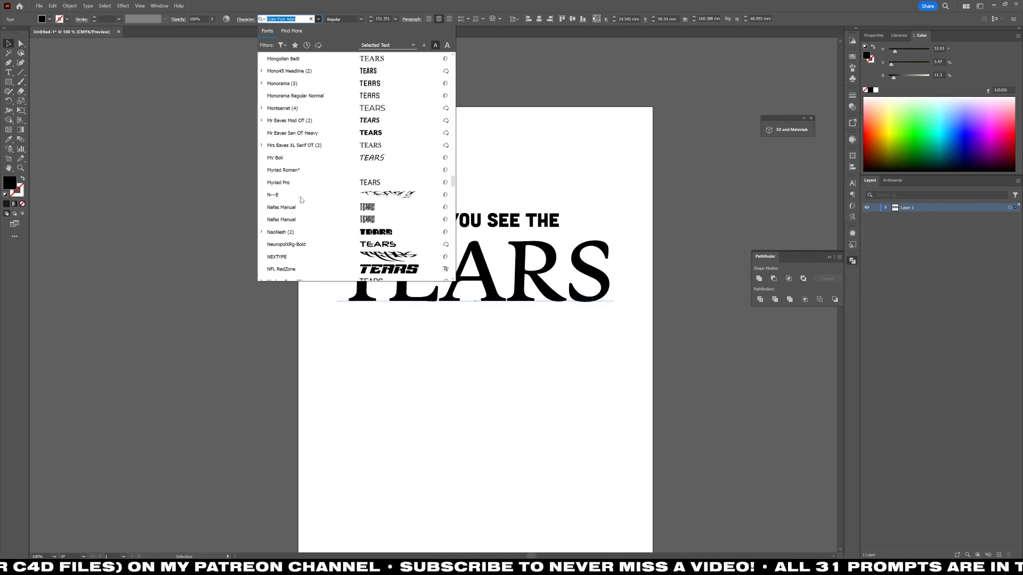
pyautogui.scroll(-20, 312, 153)
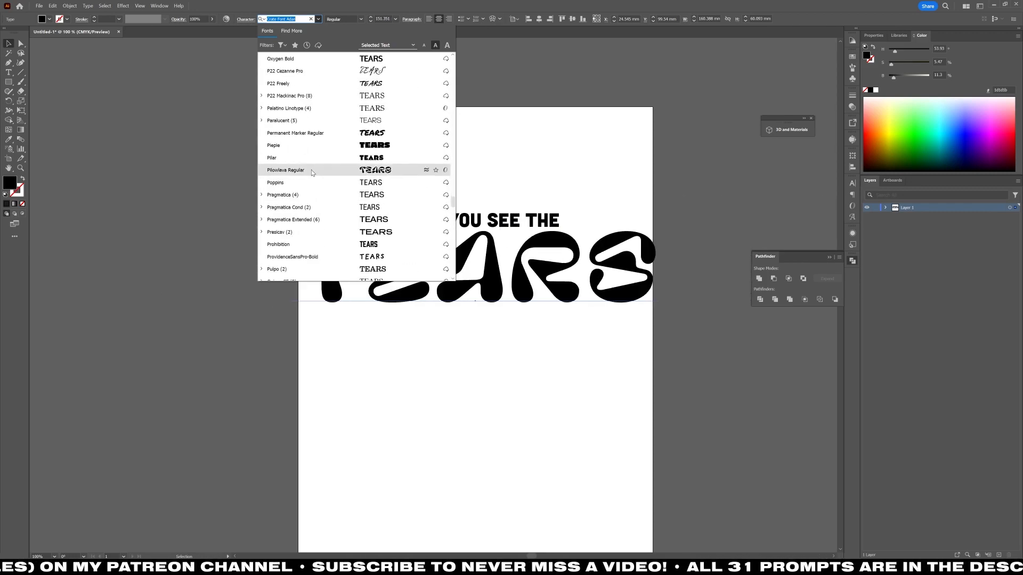
pyautogui.scroll(-20, 308, 182)
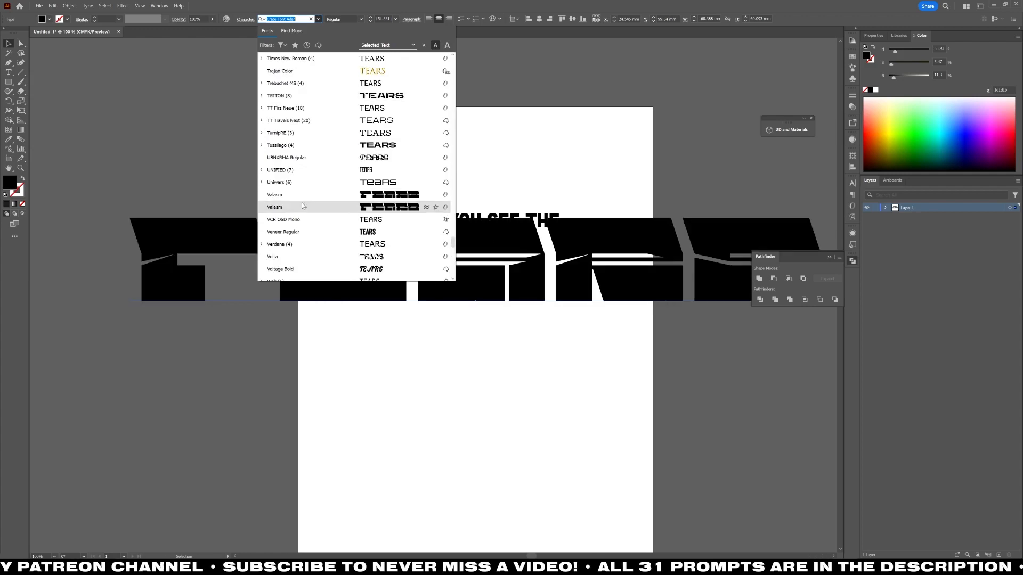
pyautogui.scroll(-10, 296, 209)
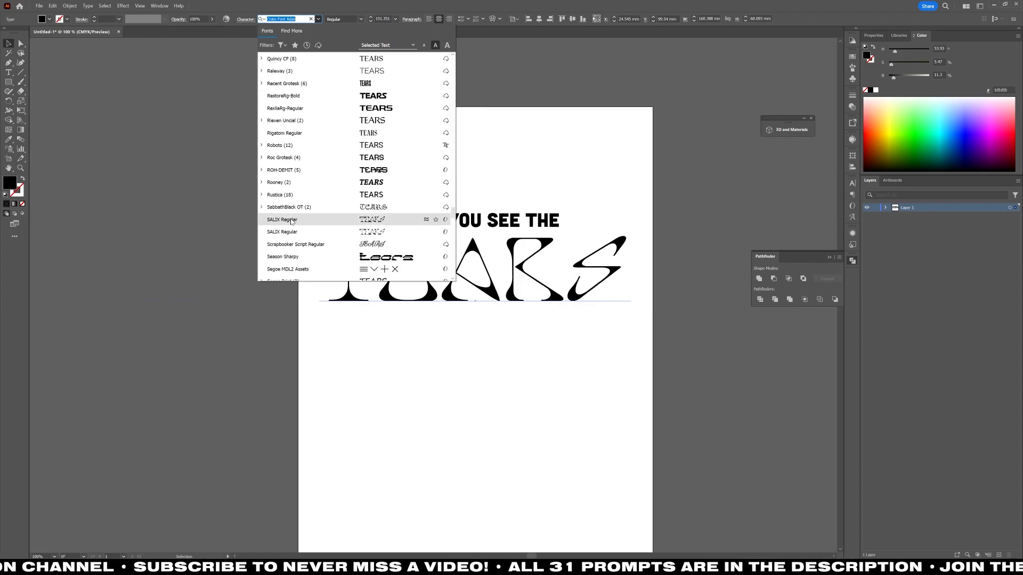
pyautogui.write('aon')
pyautogui.press('Return')
pyautogui.moveTo(689, 326); pyautogui.dragTo(617, 308)
pyautogui.moveTo(538, 278)
pyautogui.mouseDown()
pyautogui.moveTo(538, 252)
pyautogui.moveTo(538, 268)
pyautogui.mouseUp()
# Set the "Don't you see the" headline in Termina Heavy.
pyautogui.click(493, 219)
pyautogui.click(318, 19)
pyautogui.click(310, 123)
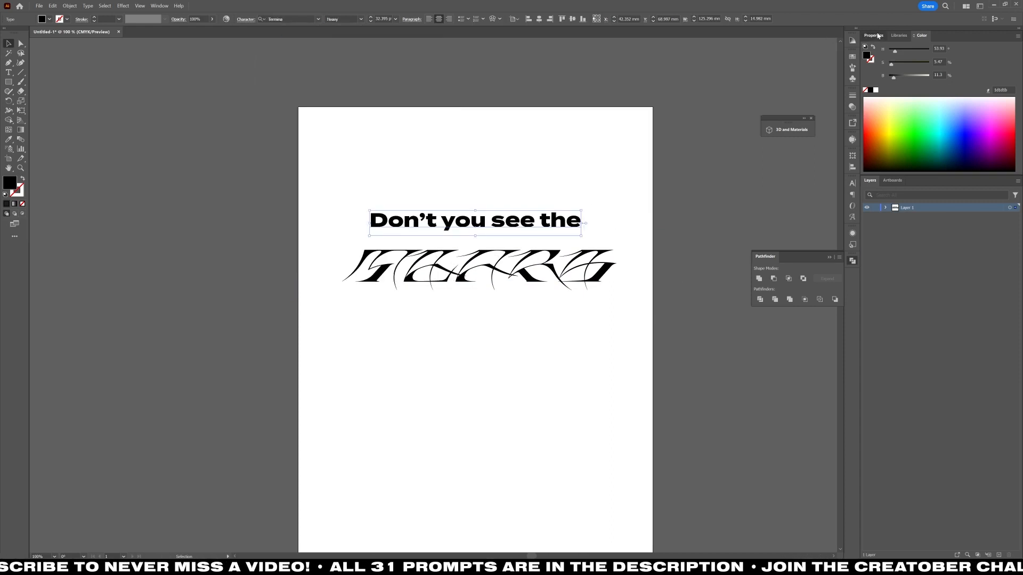
# Set the headline to all caps with a font size of 13 pt.
pyautogui.click(874, 35)
pyautogui.scroll(-3, 964, 140)
pyautogui.click(852, 183)
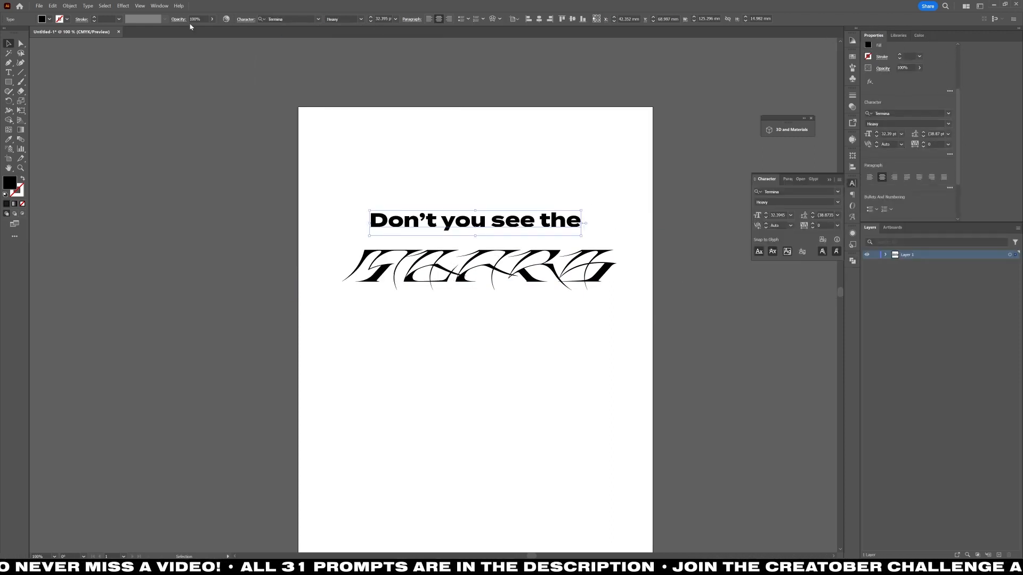
pyautogui.click(246, 19)
pyautogui.click(171, 101)
pyautogui.keyDown('shift'); pyautogui.click(178, 58); pyautogui.keyUp('shift')
pyautogui.keyDown('shift'); pyautogui.click(177, 59); pyautogui.keyUp('shift')
pyautogui.keyDown('shift'); pyautogui.click(177, 59); pyautogui.keyUp('shift')
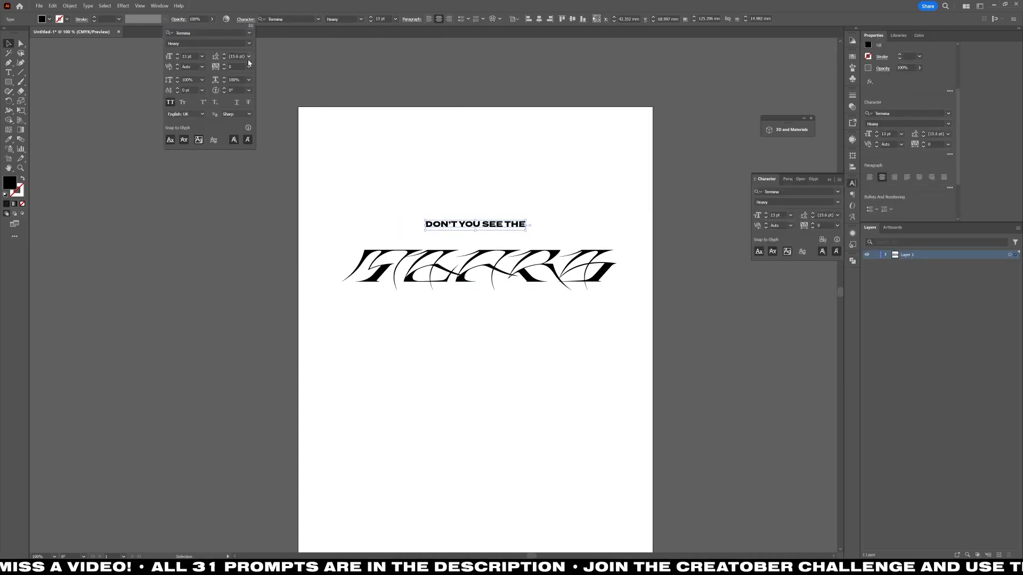
# Move the headline and the TEARS text close together, with the headline centred just above the word.
pyautogui.moveTo(481, 228); pyautogui.dragTo(482, 241)
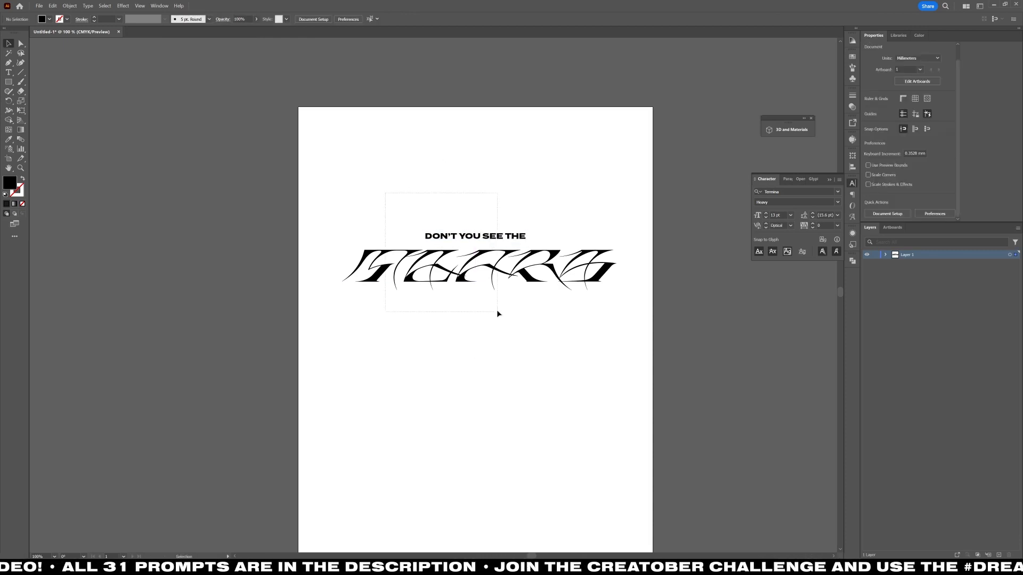
pyautogui.moveTo(474, 277); pyautogui.dragTo(474, 271)
pyautogui.click(475, 354)
pyautogui.moveTo(466, 376); pyautogui.dragTo(471, 356)
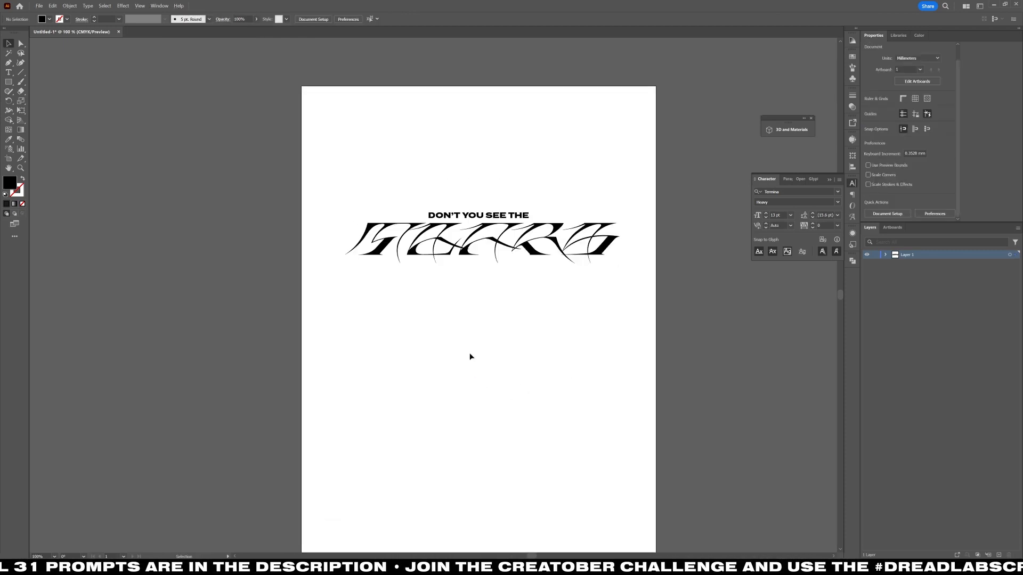
pyautogui.scroll(1, 470, 355)
pyautogui.scroll(3, 476, 353)
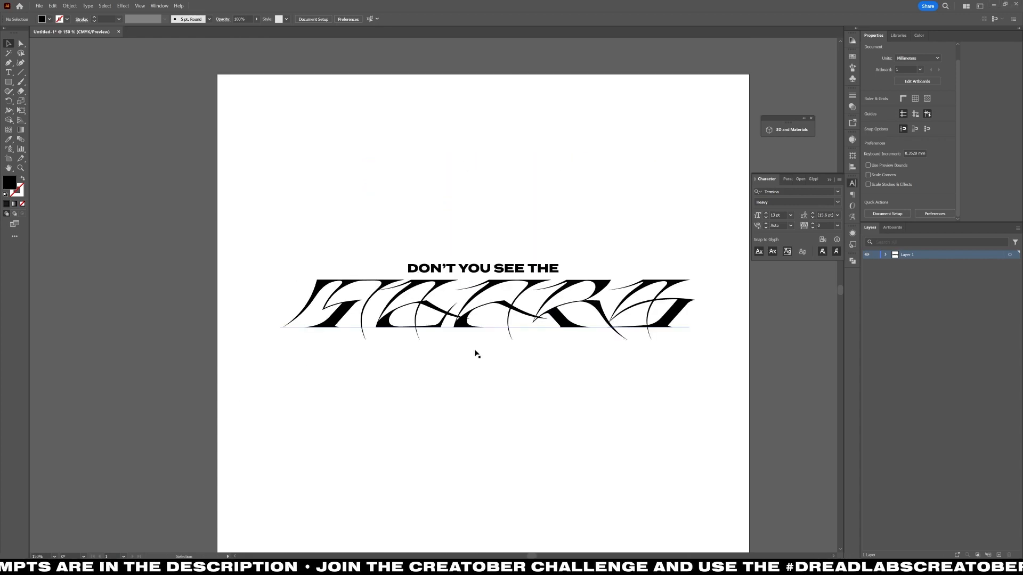
pyautogui.scroll(-2, 149, 510)
pyautogui.scroll(1, 103, 267)
# Open the Dread Shapes Vol 1.ai file from the Dreadlabs folder in Resources.
pyautogui.hotkey('alt', 'f')
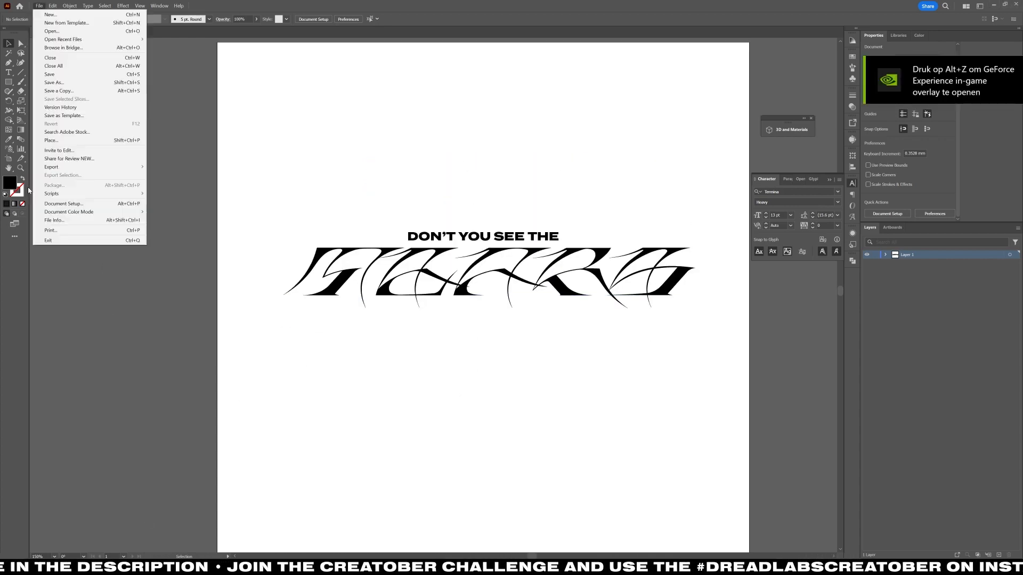
pyautogui.click(52, 31)
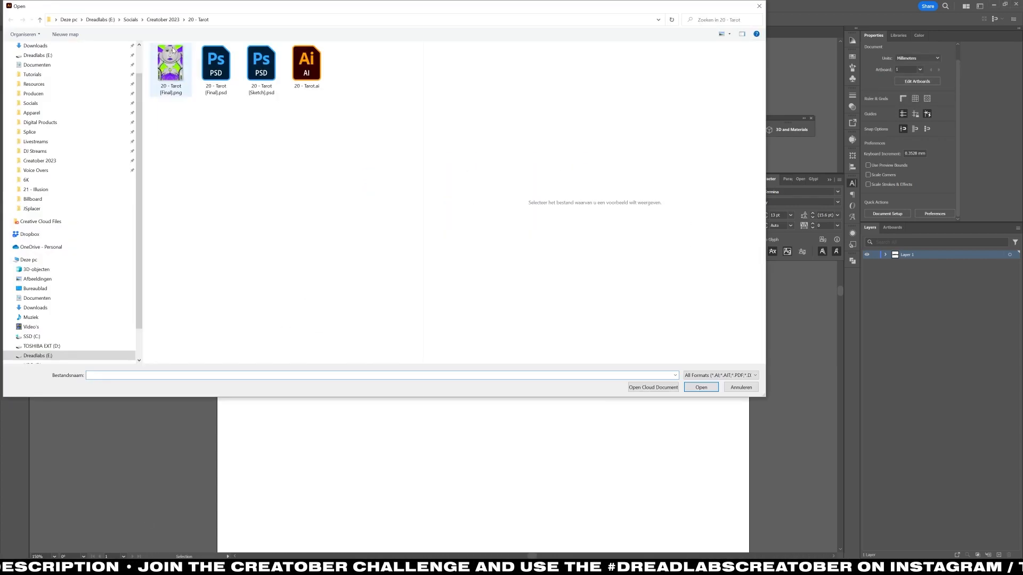
pyautogui.click(34, 83)
pyautogui.doubleClick(173, 153)
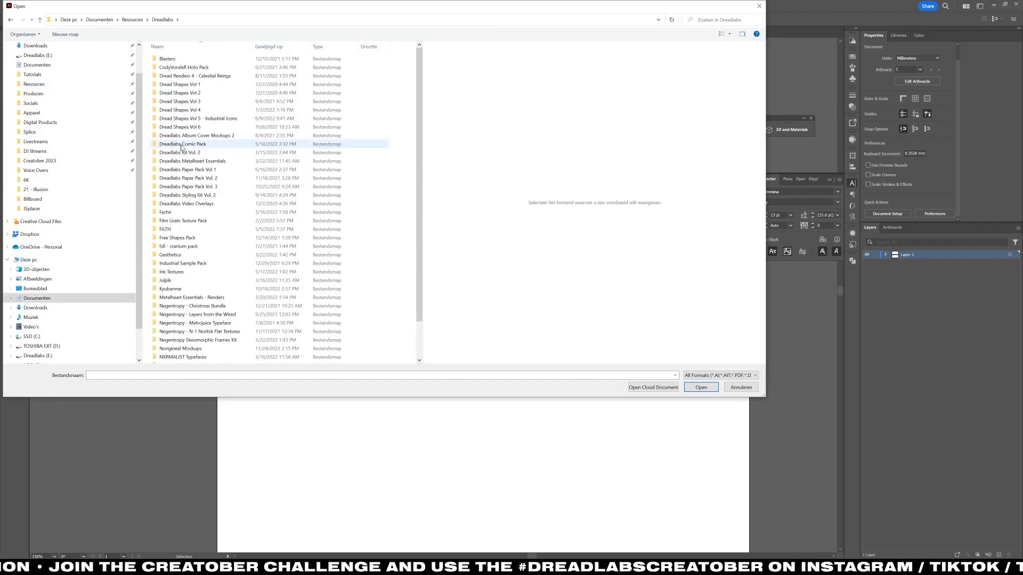
pyautogui.doubleClick(184, 85)
pyautogui.doubleClick(212, 79)
pyautogui.scroll(2, 201, 170)
pyautogui.moveTo(187, 292); pyautogui.dragTo(293, 402)
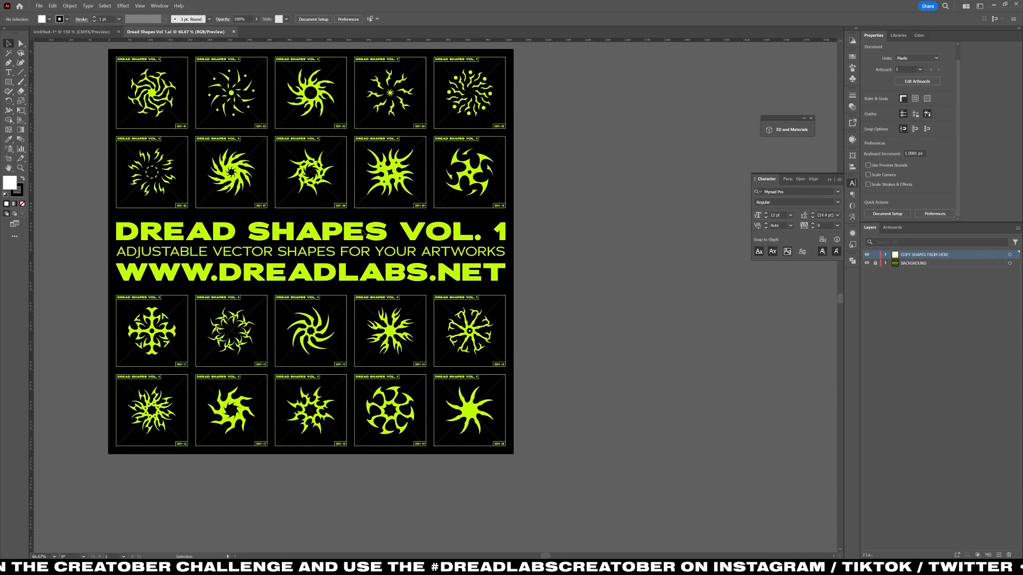
# Copy the third sun shape in the top row and switch the poster document's colour mode to RGB.
pyautogui.click(296, 89)
pyautogui.click(91, 32)
pyautogui.click(52, 6)
pyautogui.moveTo(39, 6)
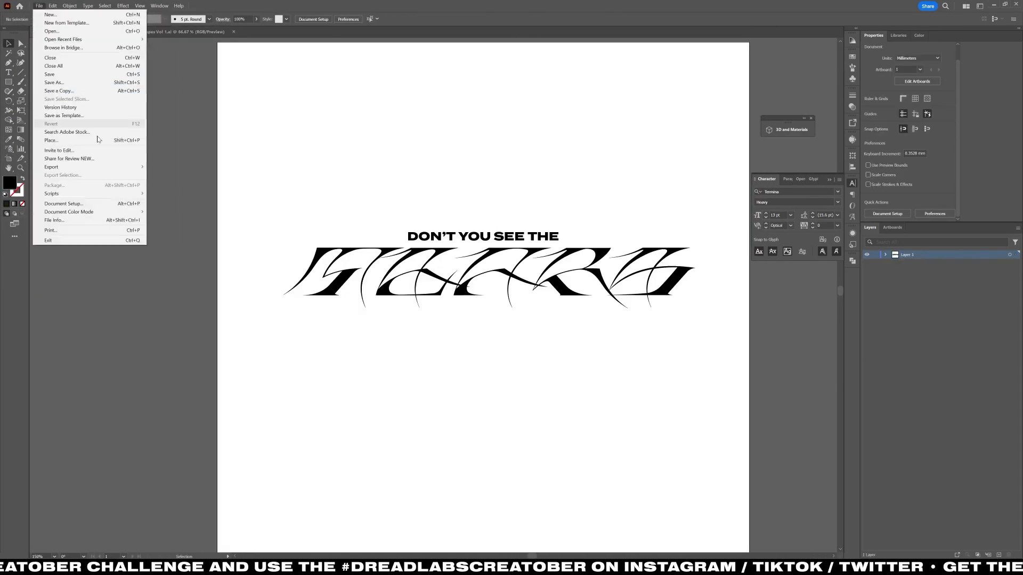
pyautogui.moveTo(72, 212)
pyautogui.click(165, 222)
# Set the fill of the headline and TEARS text to black, 000000.
pyautogui.moveTo(245, 191); pyautogui.dragTo(711, 330)
pyautogui.click(919, 35)
pyautogui.click(864, 170)
# Paste the sun shape into the poster and shrink it to about 11 mm wide, above the start of TEARS.
pyautogui.hotkey('ctrl', 'v')
pyautogui.moveTo(487, 295); pyautogui.dragTo(316, 186)
pyautogui.click(420, 318)
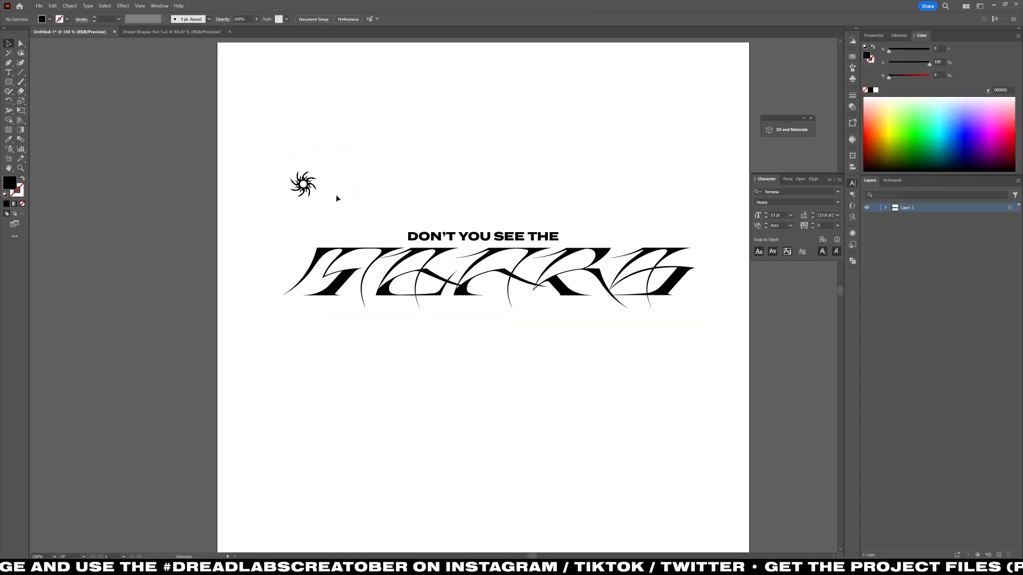
# Align the sun shape vertically with the headline.
pyautogui.click(533, 228)
pyautogui.click(548, 142)
pyautogui.click(479, 237)
pyautogui.keyDown('shift'); pyautogui.click(303, 182); pyautogui.keyUp('shift')
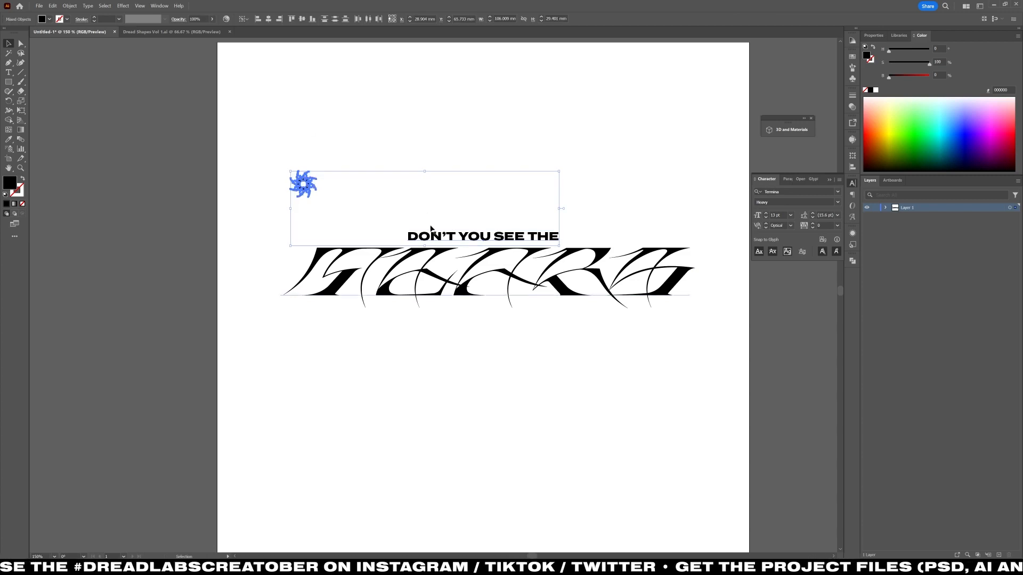
pyautogui.click(314, 110)
# Duplicate the sun to the opposite side of the headline, reflect the copy, and align it with the end of TEARS.
pyautogui.moveTo(300, 226); pyautogui.dragTo(698, 230)
pyautogui.rightClick(698, 232)
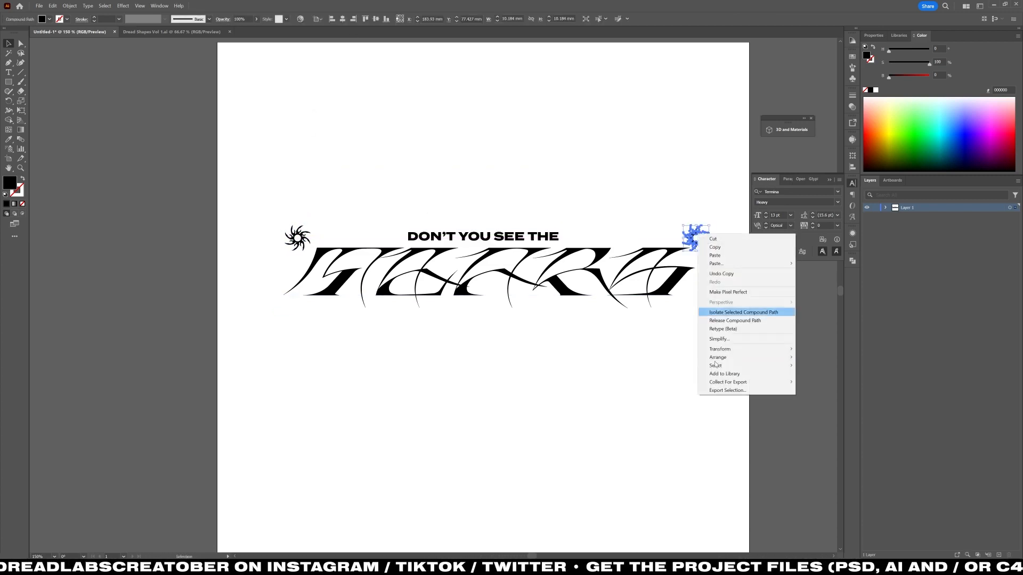
pyautogui.moveTo(719, 349)
pyautogui.click(803, 374)
pyautogui.press('Return')
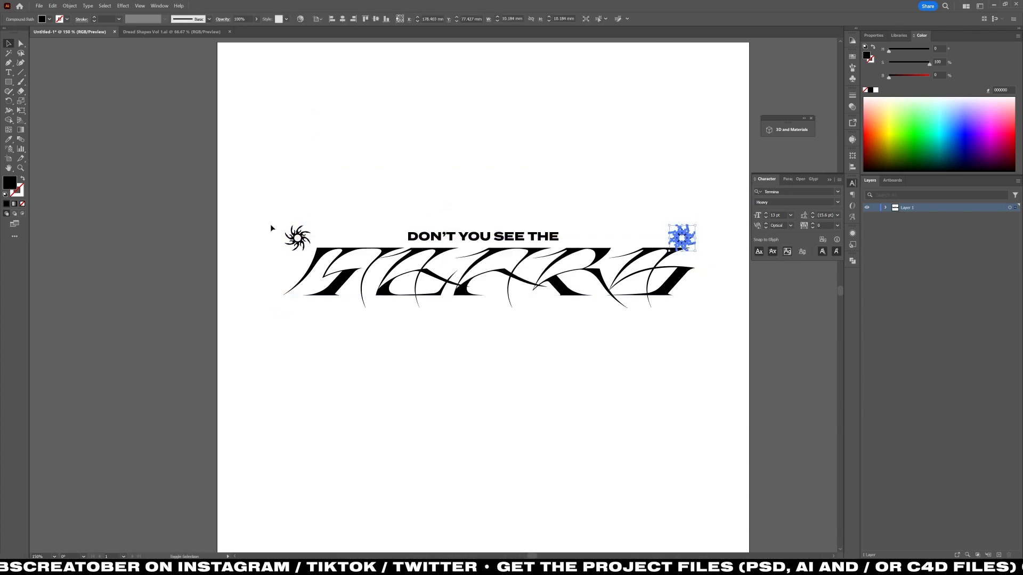
# Move the TEARS text slightly lower to widen the gap beneath the headline and suns.
pyautogui.keyDown('shift'); pyautogui.click(434, 270); pyautogui.keyUp('shift')
pyautogui.click(532, 282)
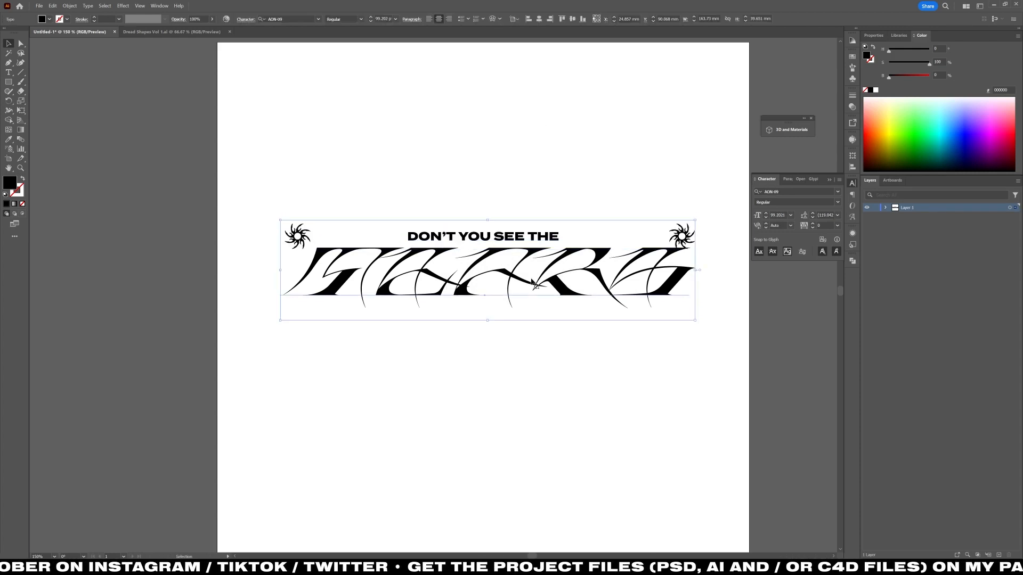
pyautogui.moveTo(487, 220); pyautogui.dragTo(436, 217)
pyautogui.hotkey('ctrl', 'z')
pyautogui.hotkey('ctrl', 'z')
pyautogui.press('v')
pyautogui.click(477, 203)
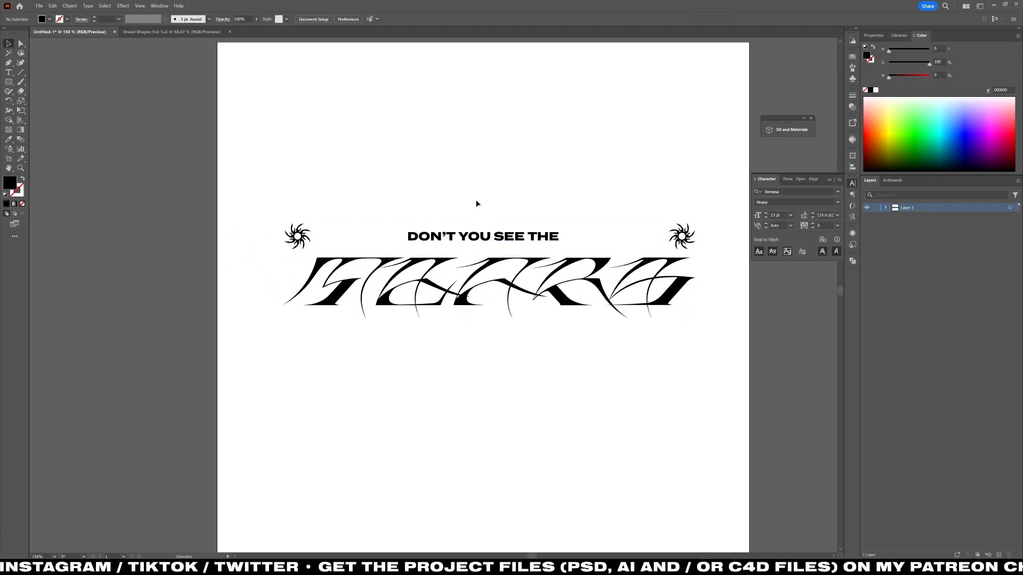
# Draw a thin black horizontal bar between the first sun and the headline.
pyautogui.press('m')
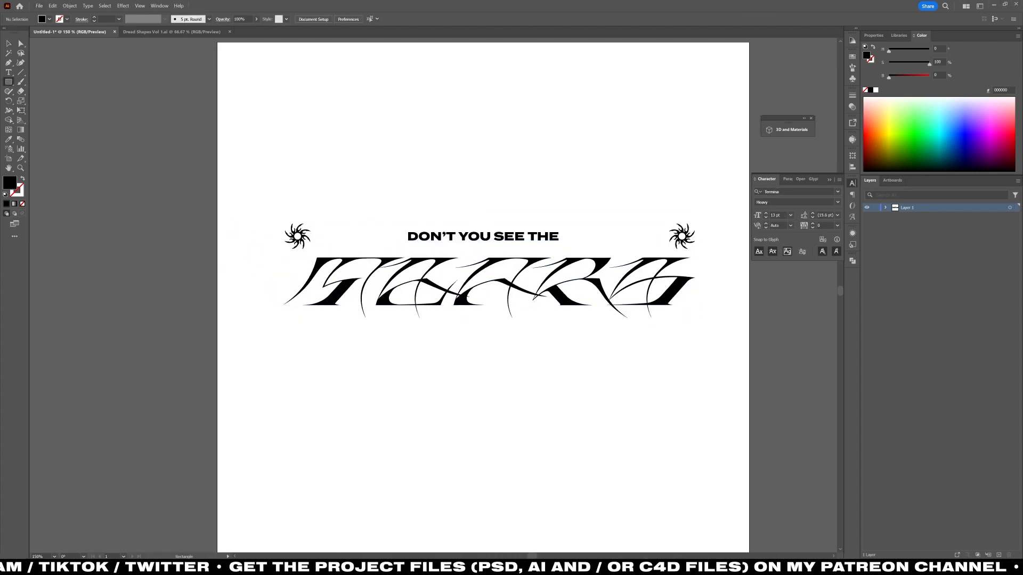
pyautogui.moveTo(317, 235); pyautogui.dragTo(403, 239)
pyautogui.press('v')
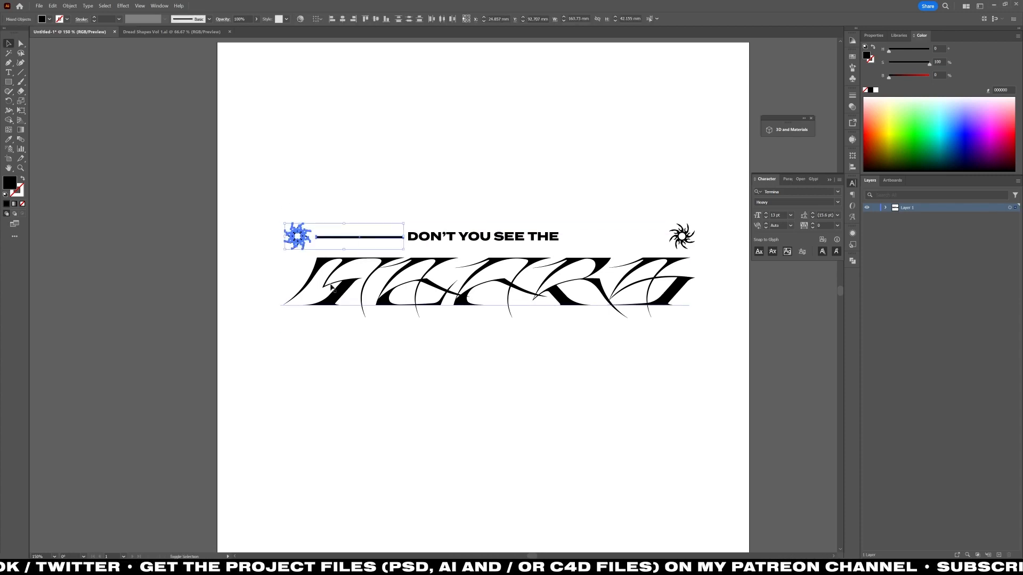
# Lock the TEARS text object.
pyautogui.hotkey('ctrl', 'a')
pyautogui.rightClick(585, 286)
pyautogui.click(885, 208)
pyautogui.click(875, 249)
# Vertically centre the thin bar with the sun beside it.
pyautogui.moveTo(345, 197); pyautogui.dragTo(301, 229)
pyautogui.click(341, 176)
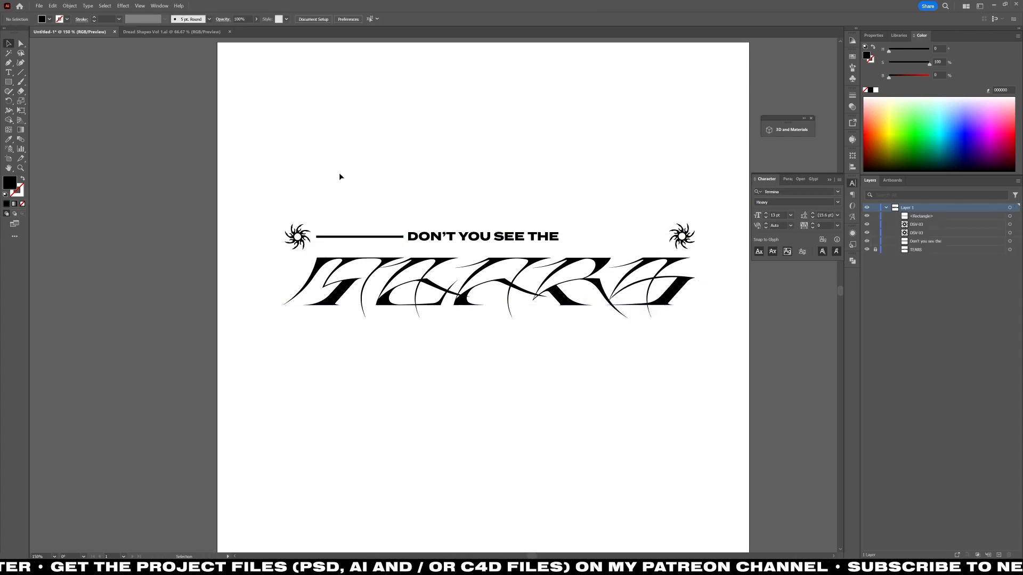
pyautogui.moveTo(340, 184); pyautogui.dragTo(296, 237)
pyautogui.click(376, 20)
pyautogui.click(349, 184)
# Duplicate the thin bar into a stack of three and repeat the stack on the other side of the headline.
pyautogui.scroll(4, 349, 230)
pyautogui.click(376, 254)
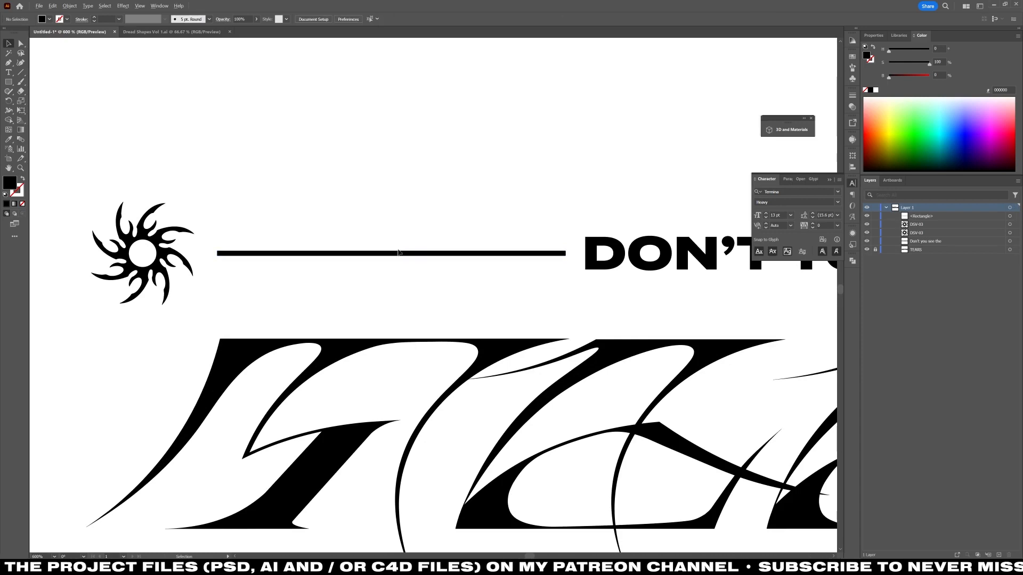
pyautogui.moveTo(400, 253); pyautogui.dragTo(435, 238)
pyautogui.click(445, 274)
pyautogui.scroll(1, 440, 269)
pyautogui.hotkey('ctrl', '0')
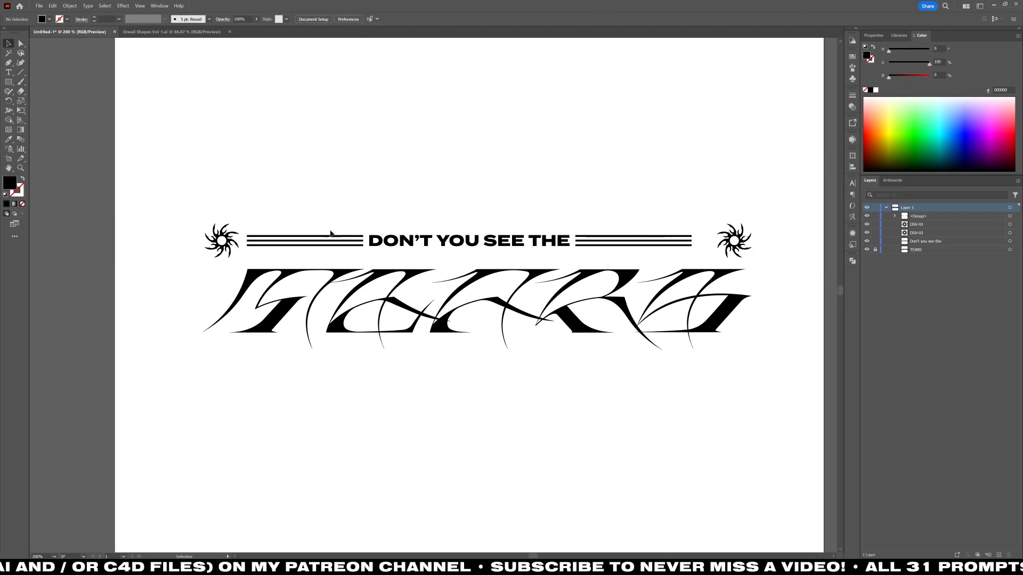
pyautogui.hotkey('ctrl', '-')
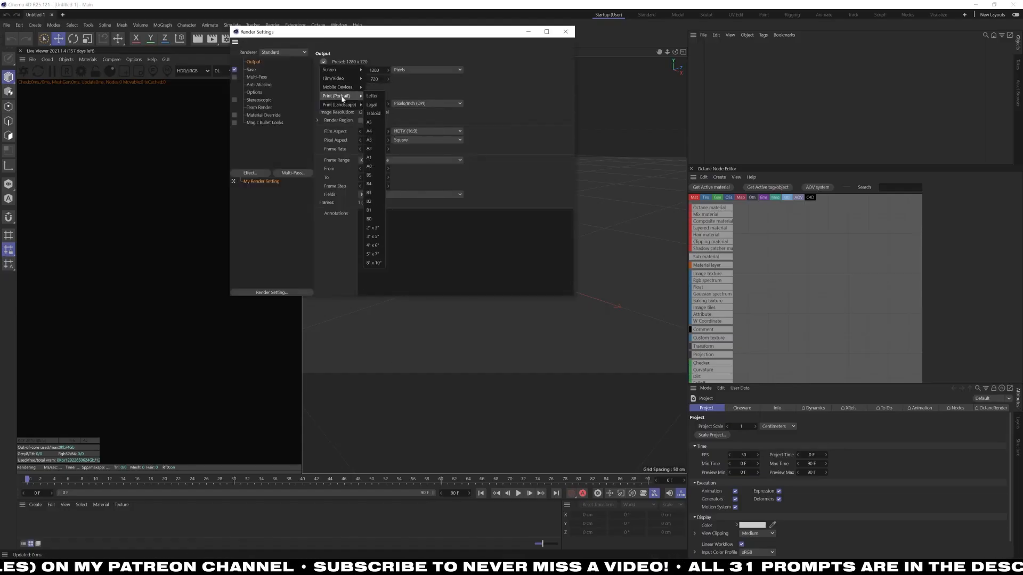
# Import Skull.obj from the 3D Models folder inside Resources into the scene.
pyautogui.hotkey('ctrl', 'o')
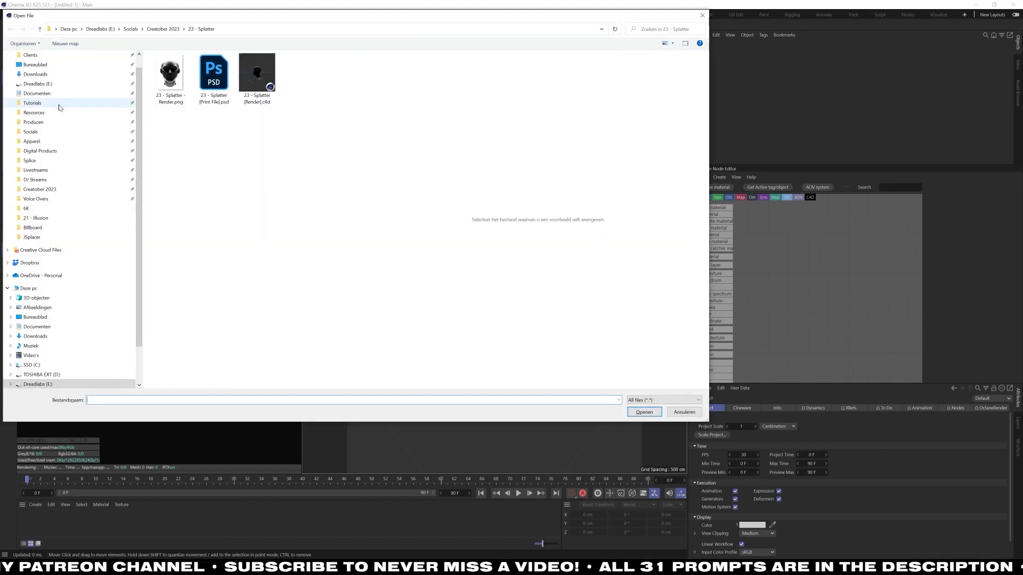
pyautogui.click(68, 189)
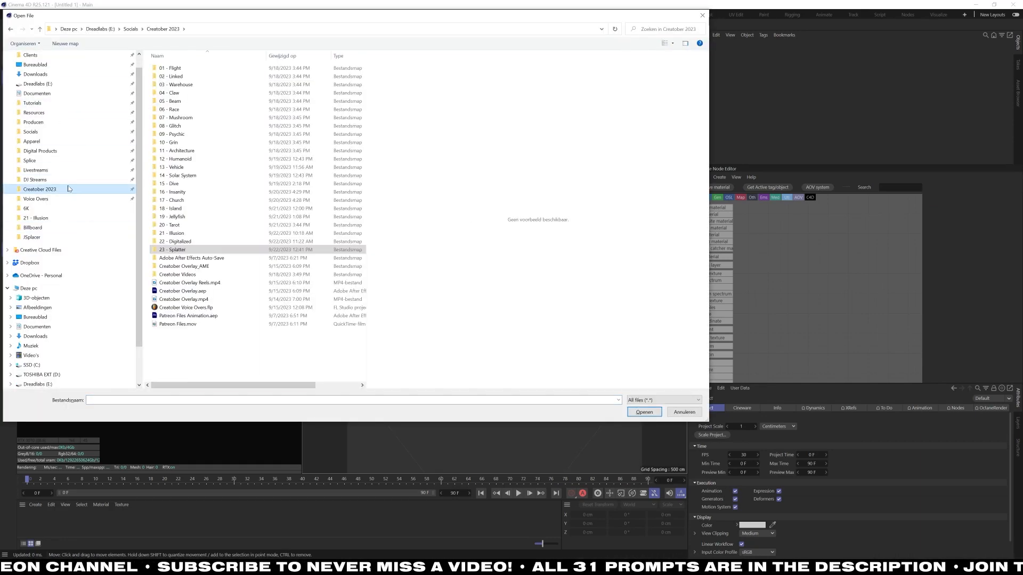
pyautogui.click(72, 113)
pyautogui.doubleClick(194, 160)
pyautogui.doubleClick(212, 85)
pyautogui.scroll(-5, 218, 267)
pyautogui.click(220, 352)
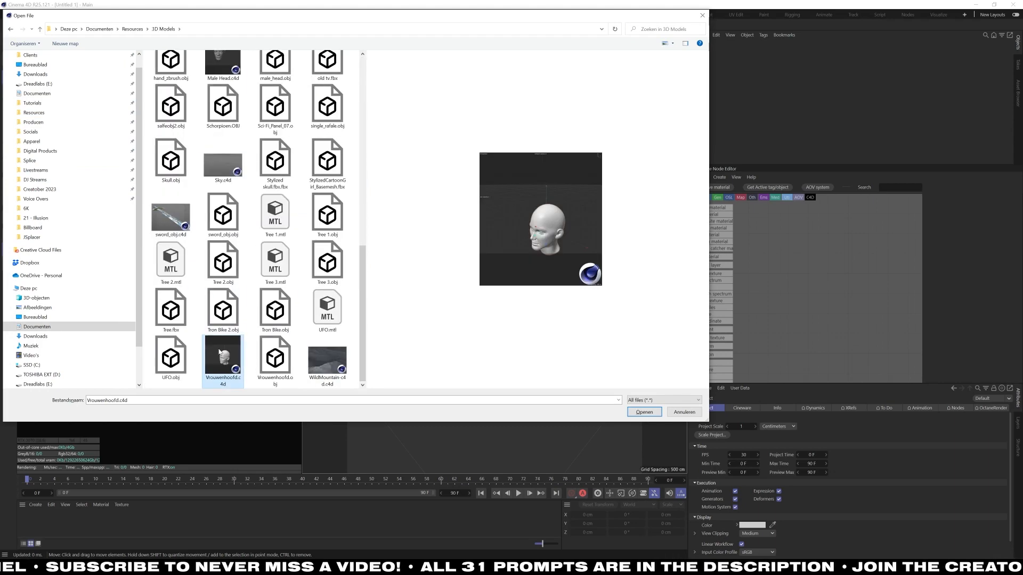
pyautogui.click(171, 162)
pyautogui.click(644, 412)
pyautogui.click(623, 439)
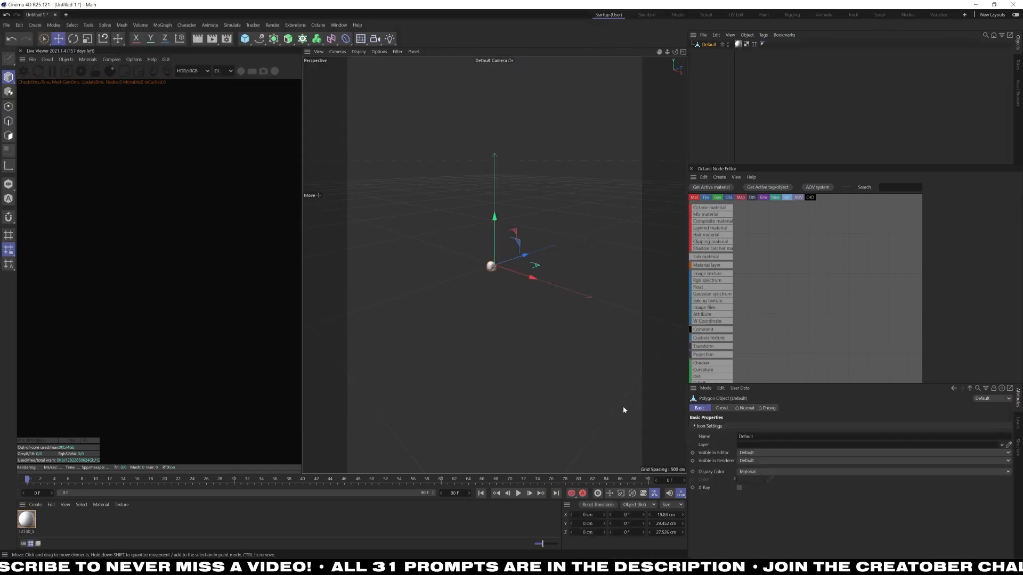
# Merge the human head model from the 3D Models folder into the same scene.
pyautogui.hotkey('ctrl', 'shift', 'o')
pyautogui.scroll(-5, 275, 264)
pyautogui.click(171, 359)
pyautogui.click(644, 412)
pyautogui.click(623, 440)
# Rotate the skull upright to -90° and scale it up to roughly the size of the head.
pyautogui.click(706, 45)
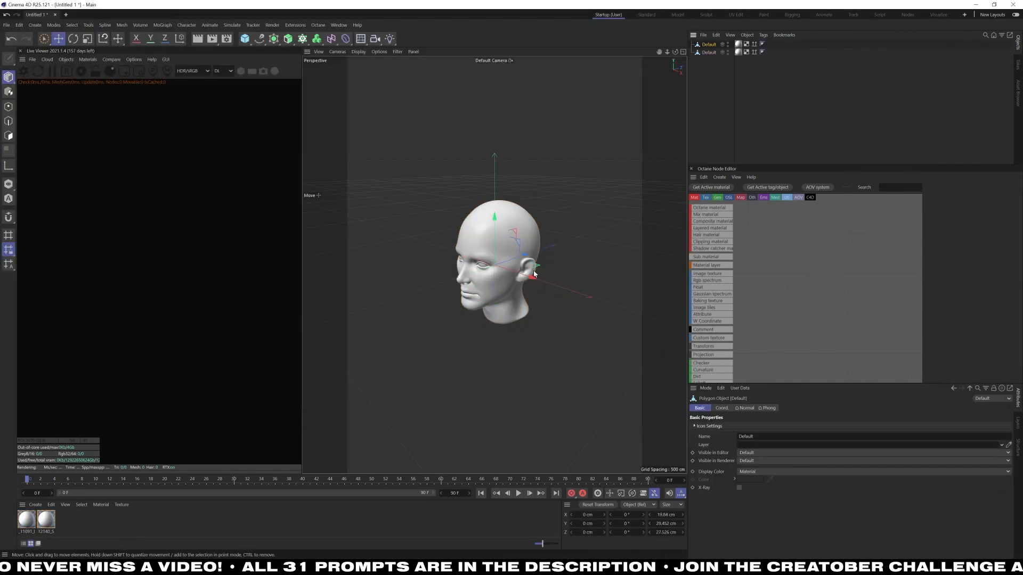
pyautogui.press('r')
pyautogui.moveTo(490, 245); pyautogui.dragTo(482, 253)
pyautogui.press('F5')
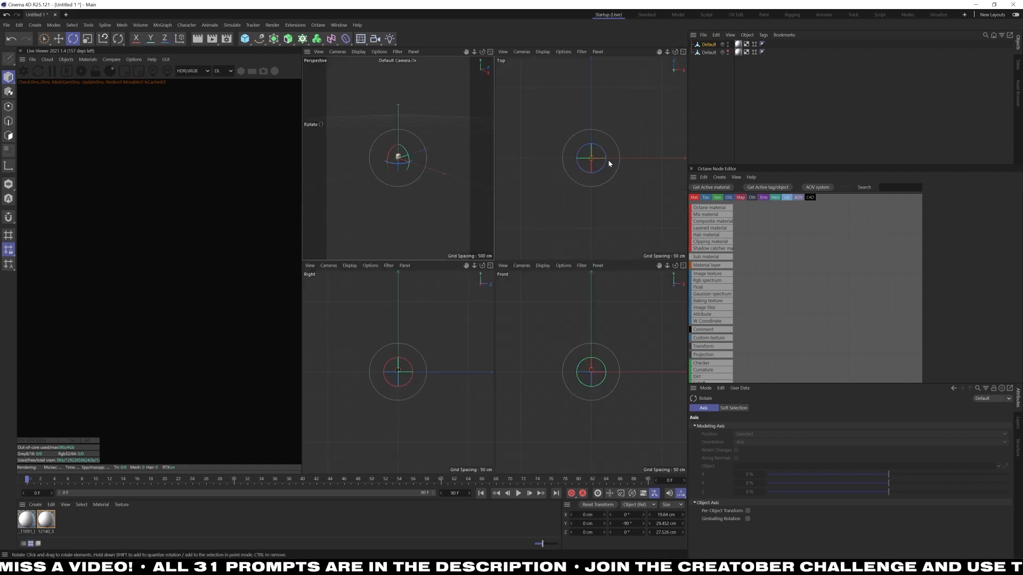
pyautogui.press('h')
pyautogui.press('t')
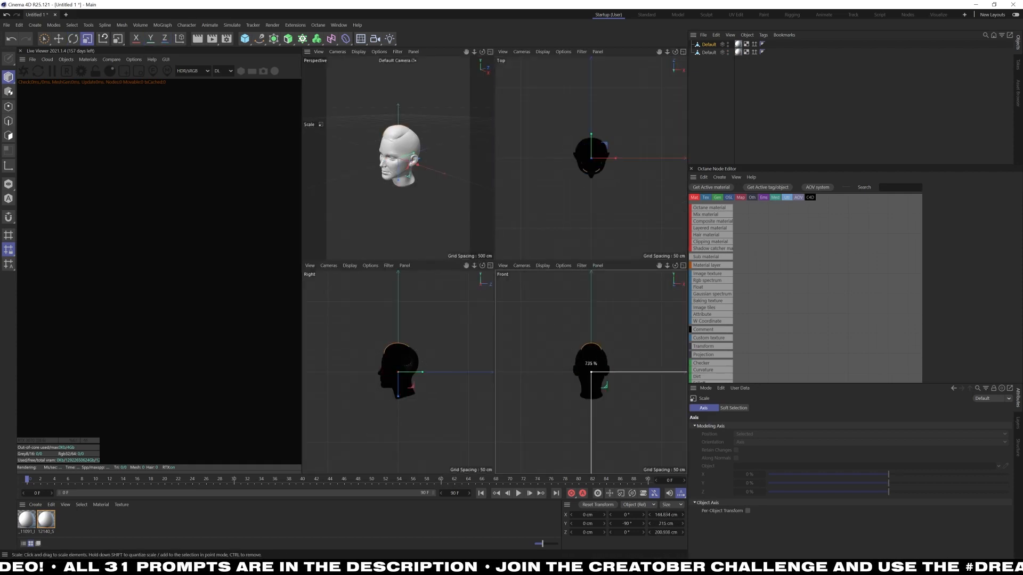
# Center the skull's axis on its own geometry and position the skull inside the head.
pyautogui.click(72, 25)
pyautogui.moveTo(89, 25)
pyautogui.moveTo(122, 135)
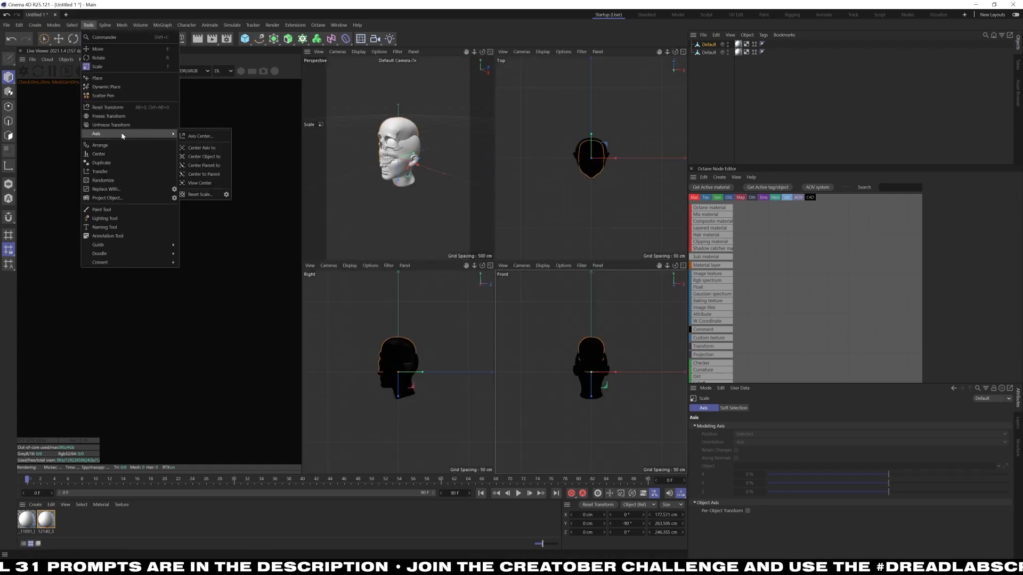
pyautogui.click(198, 136)
pyautogui.click(181, 190)
pyautogui.click(201, 190)
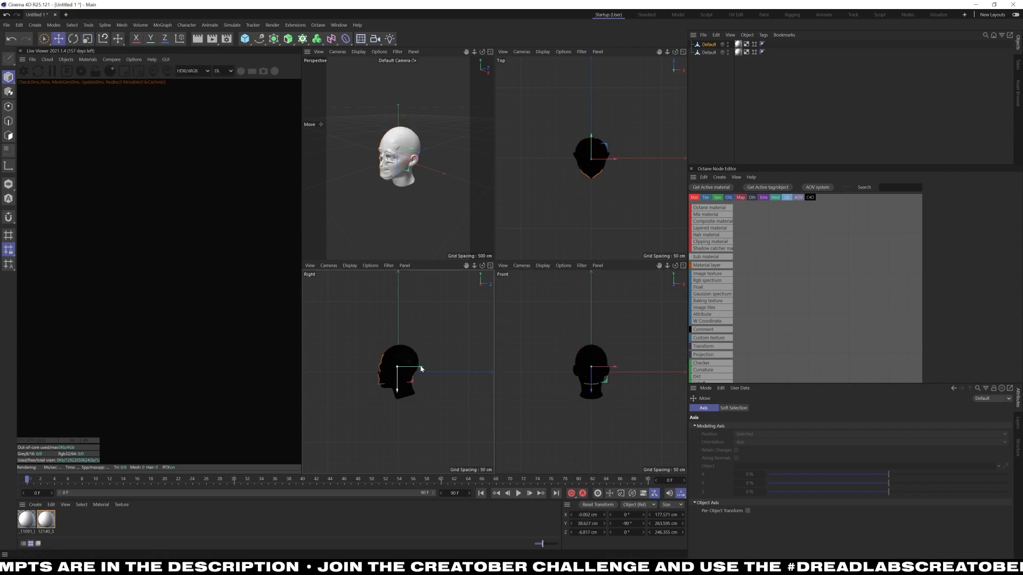
pyautogui.press('h')
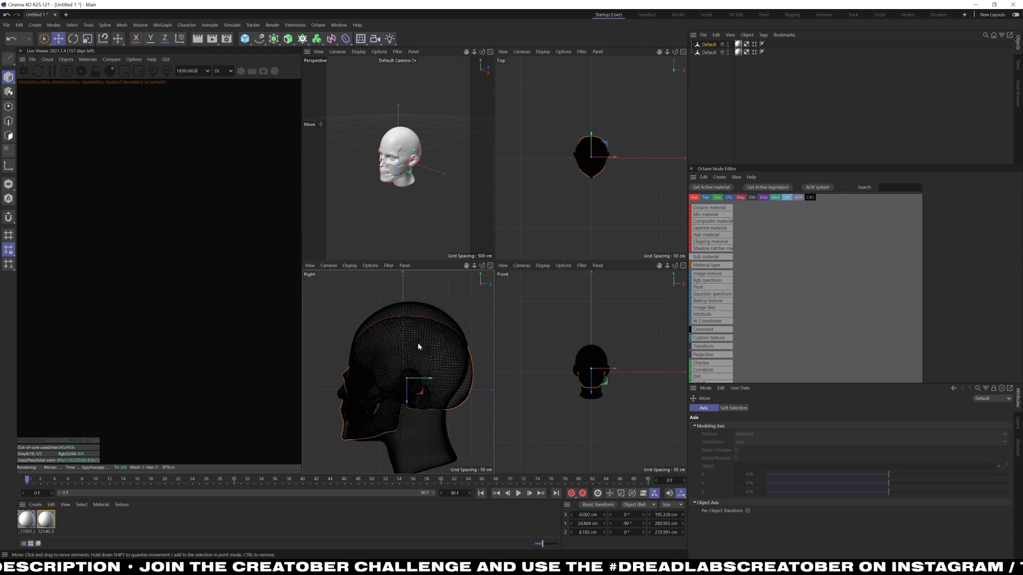
# Add a camera and reset its position and rotation to 0.
pyautogui.click(490, 52)
pyautogui.click(375, 39)
pyautogui.click(731, 408)
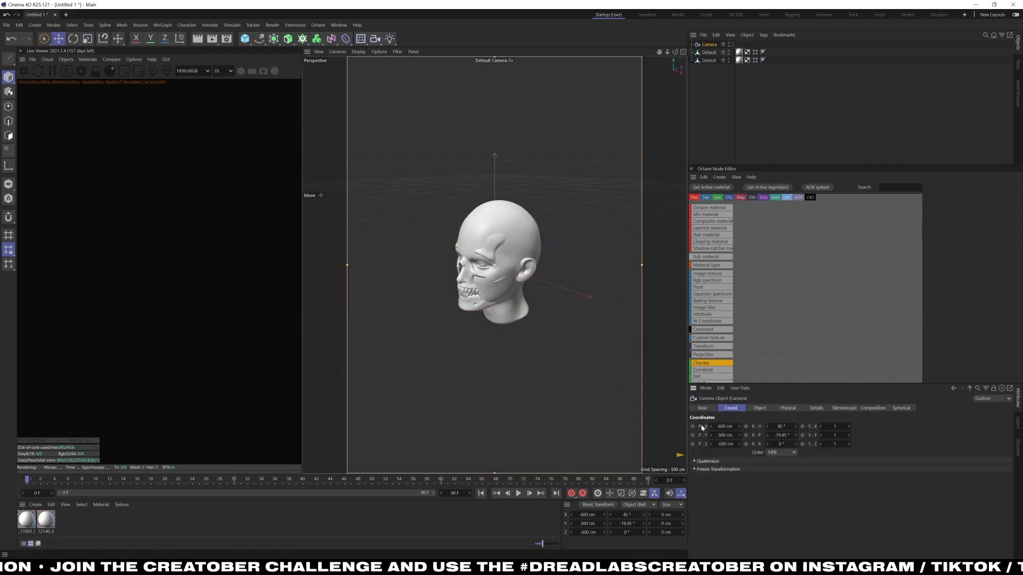
pyautogui.rightClick(759, 428)
pyautogui.click(771, 479)
# Set the camera's Z position to -750 cm and view the scene through it.
pyautogui.moveTo(739, 444); pyautogui.dragTo(714, 445)
pyautogui.doubleClick(725, 444)
pyautogui.write('-750')
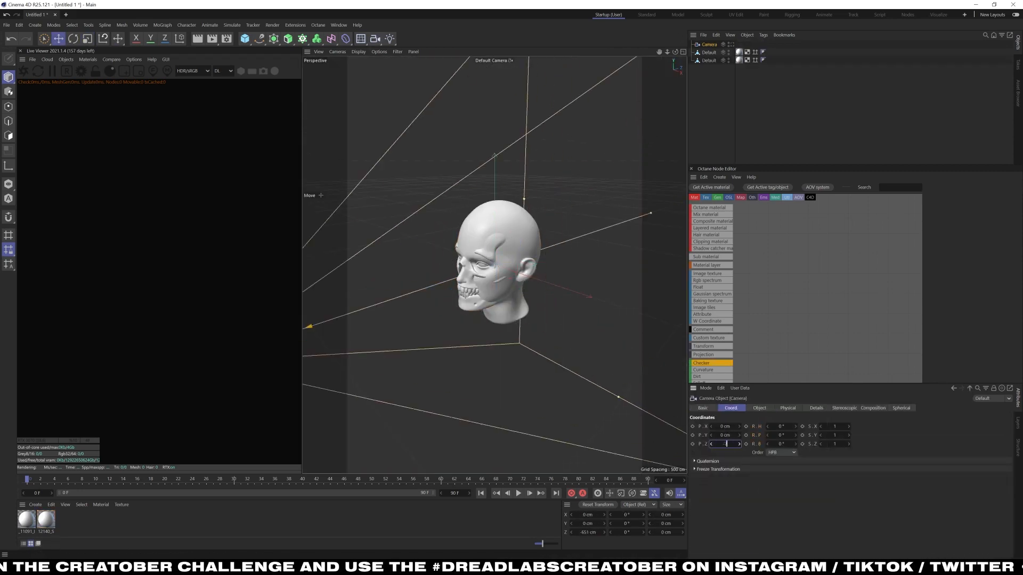
pyautogui.press('Return')
pyautogui.click(732, 45)
pyautogui.click(612, 163)
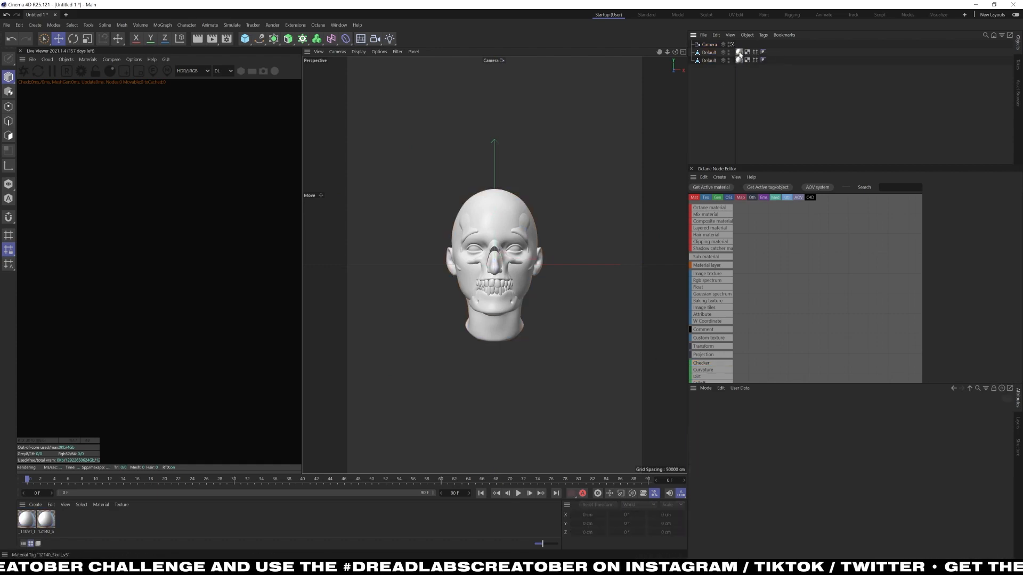
# Lower the skull slightly to line up with the head and frame the camera tightly on both models.
pyautogui.click(709, 52)
pyautogui.moveTo(494, 300); pyautogui.dragTo(493, 306)
pyautogui.click(708, 46)
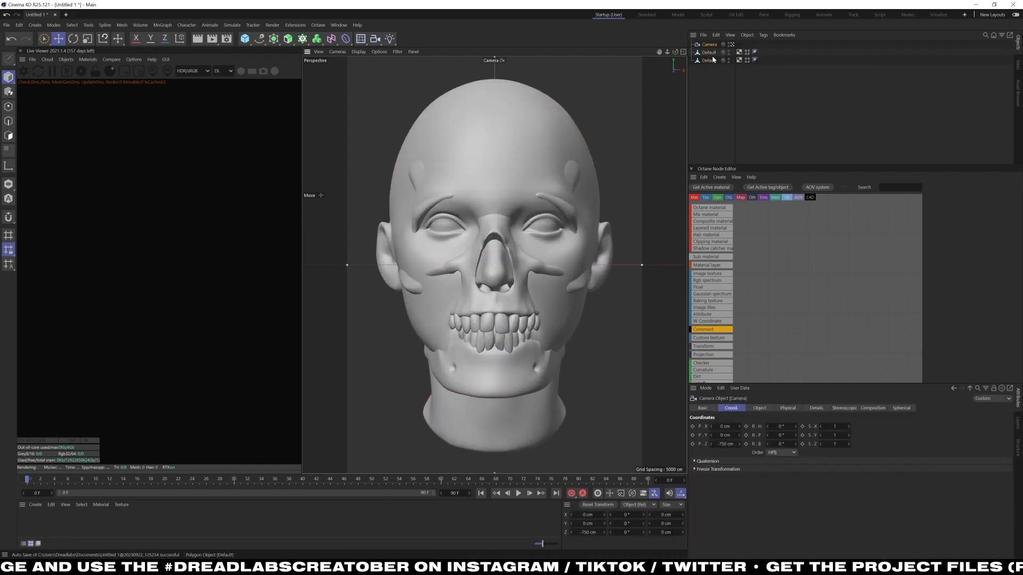
# Name the two models Skull and Head and hide the head.
pyautogui.doubleClick(728, 59)
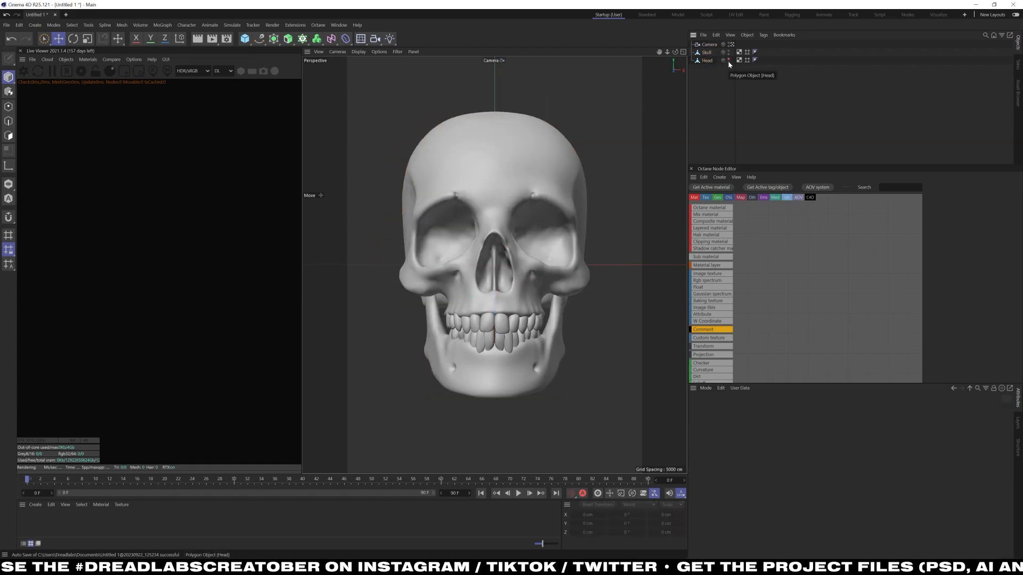
pyautogui.click(706, 52)
# Set up the render's save settings and direct the output to a new folder named 24 - Tear inside Creatober 2023.
pyautogui.click(226, 38)
pyautogui.click(246, 68)
pyautogui.click(368, 119)
pyautogui.click(381, 85)
pyautogui.click(379, 174)
pyautogui.click(550, 77)
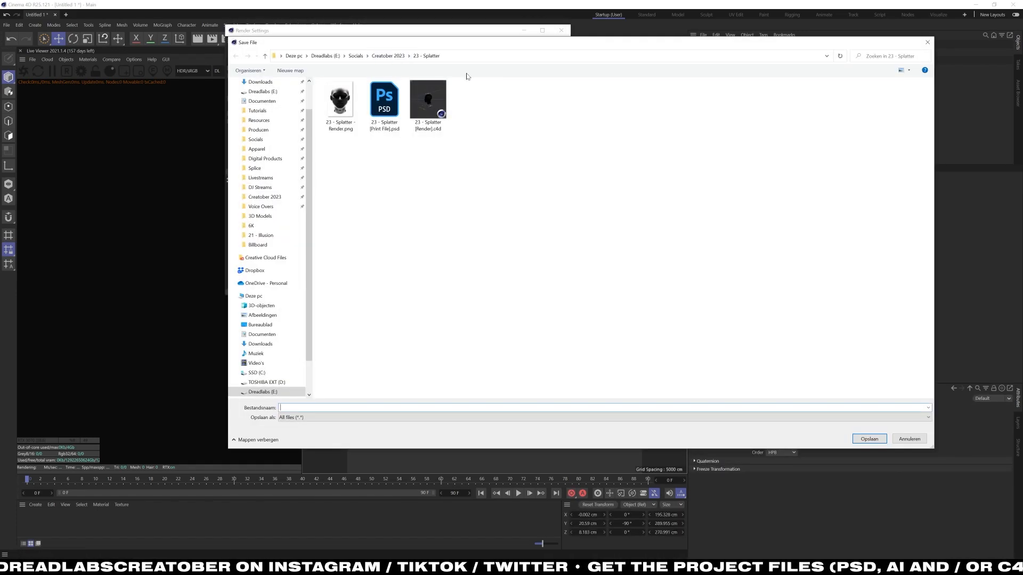
pyautogui.click(387, 55)
pyautogui.click(291, 70)
pyautogui.write('24')
pyautogui.press('Return')
pyautogui.press('Return')
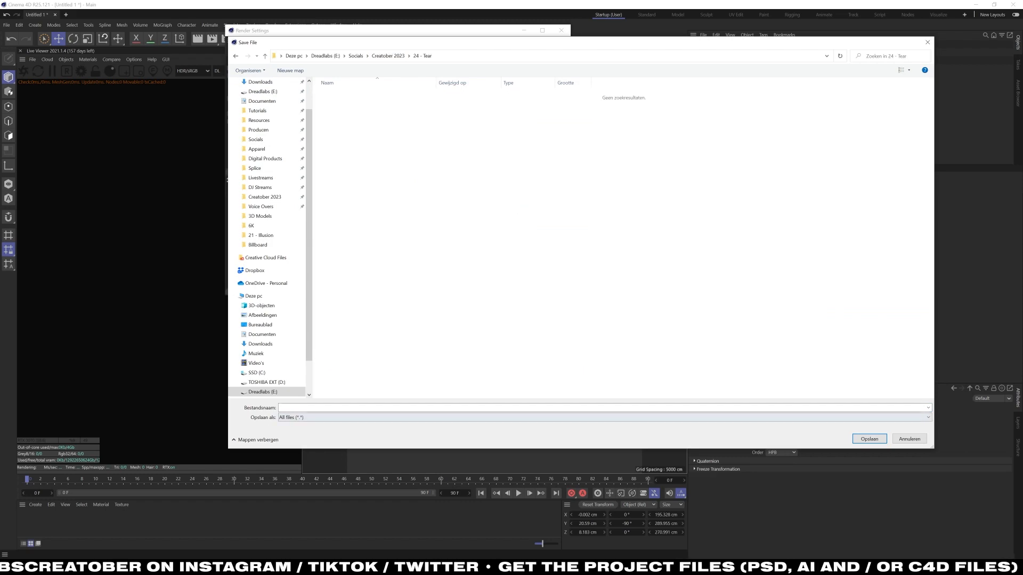
pyautogui.press('Return')
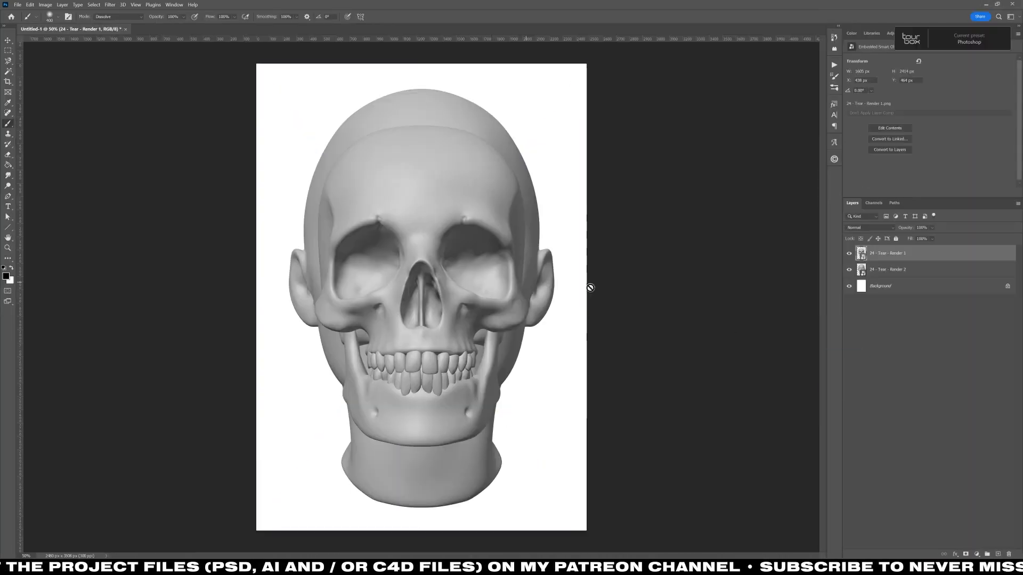
# Switch to Photoshop, enlarge the skull render layer and move it up to fit the head render beneath it.
pyautogui.hotkey('ctrl', 't')
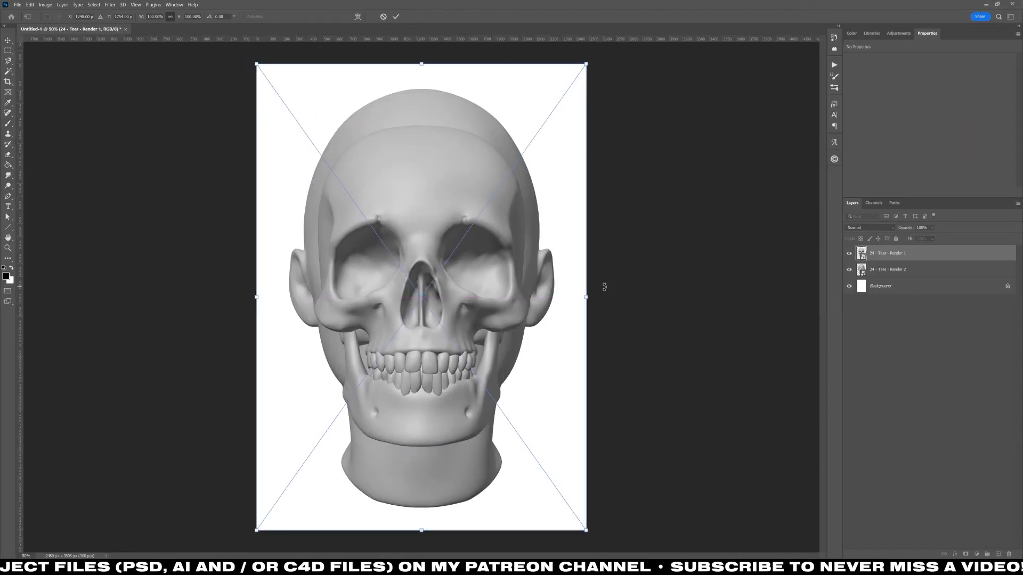
pyautogui.moveTo(587, 297); pyautogui.dragTo(603, 297)
pyautogui.moveTo(574, 328); pyautogui.dragTo(573, 306)
pyautogui.press('Return')
# Open the Filter Gallery for the skull layer and use Poster Edges as its only starting effect.
pyautogui.click(110, 5)
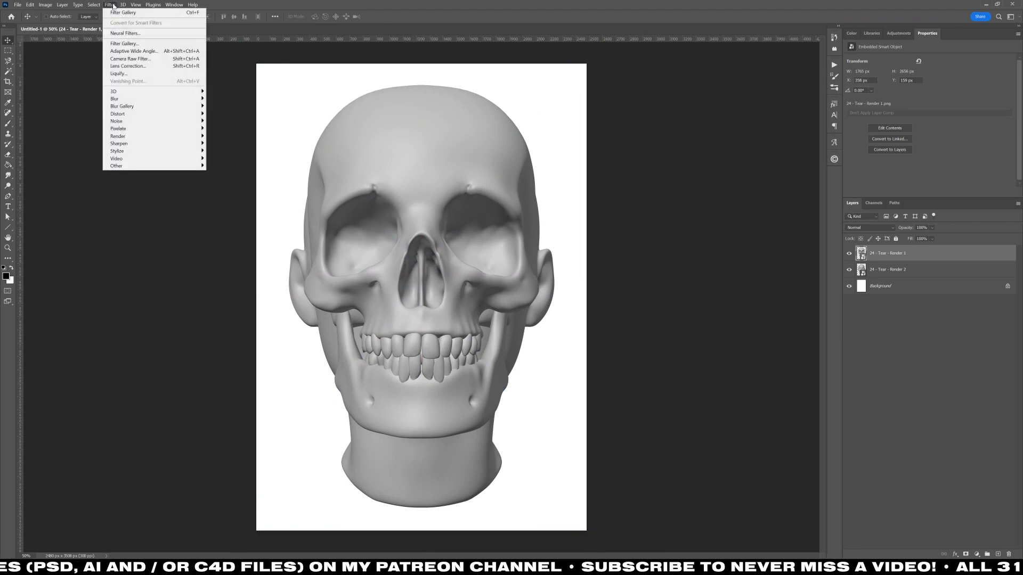
pyautogui.click(123, 44)
pyautogui.hotkey('ctrl', '-')
pyautogui.hotkey('ctrl', '-')
pyautogui.click(781, 433)
pyautogui.click(732, 205)
pyautogui.moveTo(737, 133); pyautogui.dragTo(760, 101)
# Add a Grain effect of the Clumped type above Poster Edges.
pyautogui.click(771, 433)
pyautogui.click(619, 377)
pyautogui.click(665, 390)
pyautogui.click(788, 127)
pyautogui.click(779, 151)
# Add a Stamp effect on top of the Grain and apply the filter stack to the skull layer.
pyautogui.click(771, 433)
pyautogui.click(699, 288)
pyautogui.click(699, 316)
pyautogui.click(776, 52)
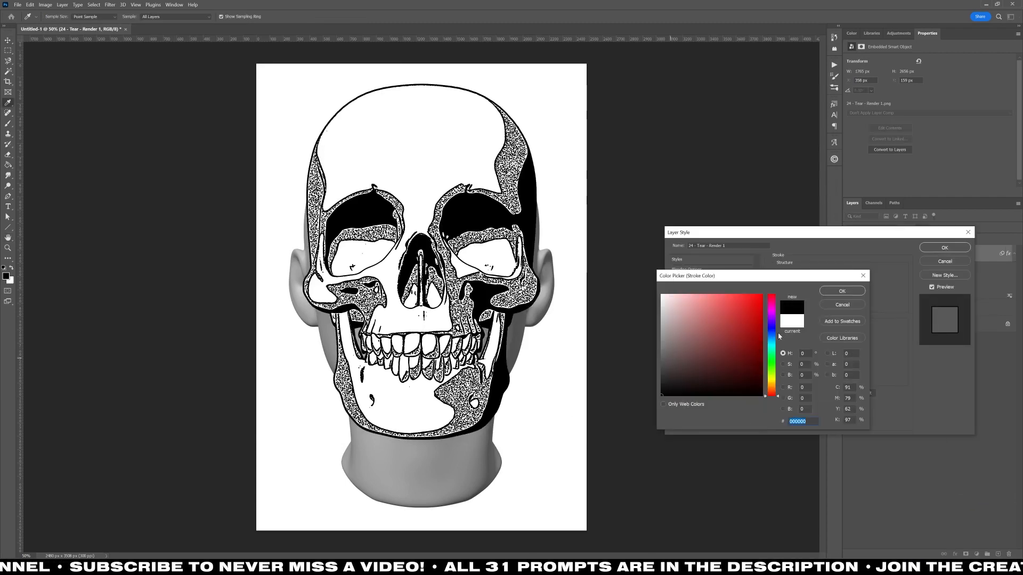
# Give the head layer the same filter stack and an outline stroke, and hide the skull layer.
pyautogui.click(841, 291)
pyautogui.click(944, 247)
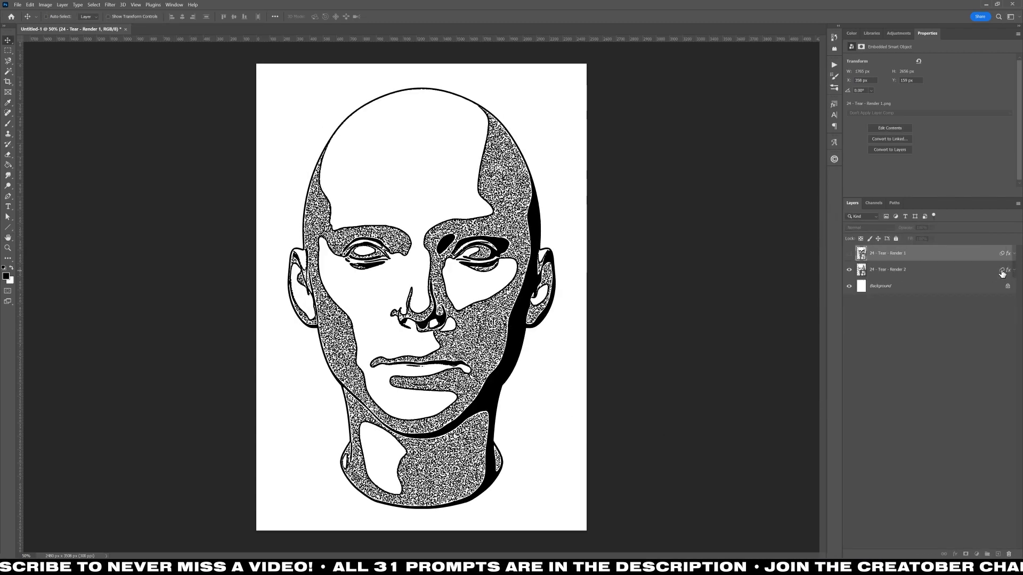
# Reopen the head layer's Filter Gallery, raise the Stamp's Light/Dark Balance and set the Grain Intensity to 99.
pyautogui.click(1002, 272)
pyautogui.doubleClick(887, 311)
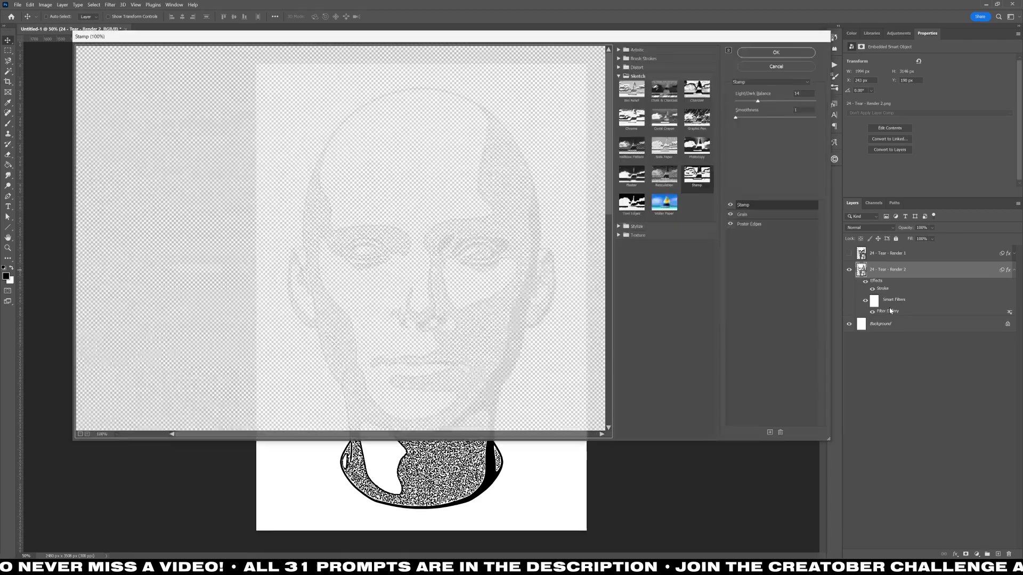
pyautogui.moveTo(758, 100); pyautogui.dragTo(814, 101)
pyautogui.click(748, 215)
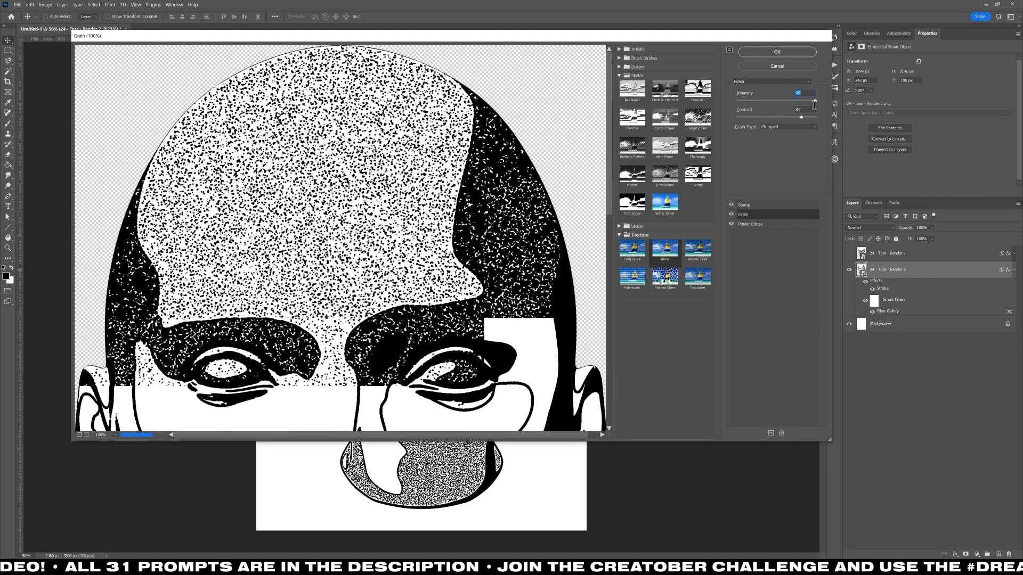
# Reduce the head layer's Stamp Light/Dark Balance while keeping its Smoothness at 1.
pyautogui.click(744, 204)
pyautogui.click(79, 434)
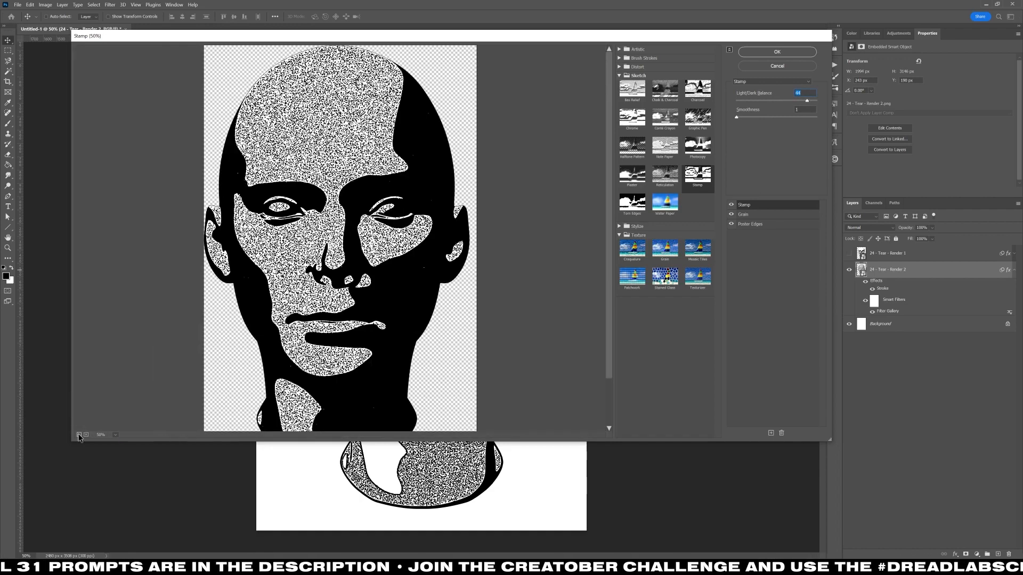
pyautogui.moveTo(737, 116); pyautogui.dragTo(735, 117)
pyautogui.moveTo(807, 101); pyautogui.dragTo(795, 101)
# Hide the Grain effect and set the Poster Edges Posterization to 2.
pyautogui.click(744, 214)
pyautogui.click(731, 214)
pyautogui.click(751, 225)
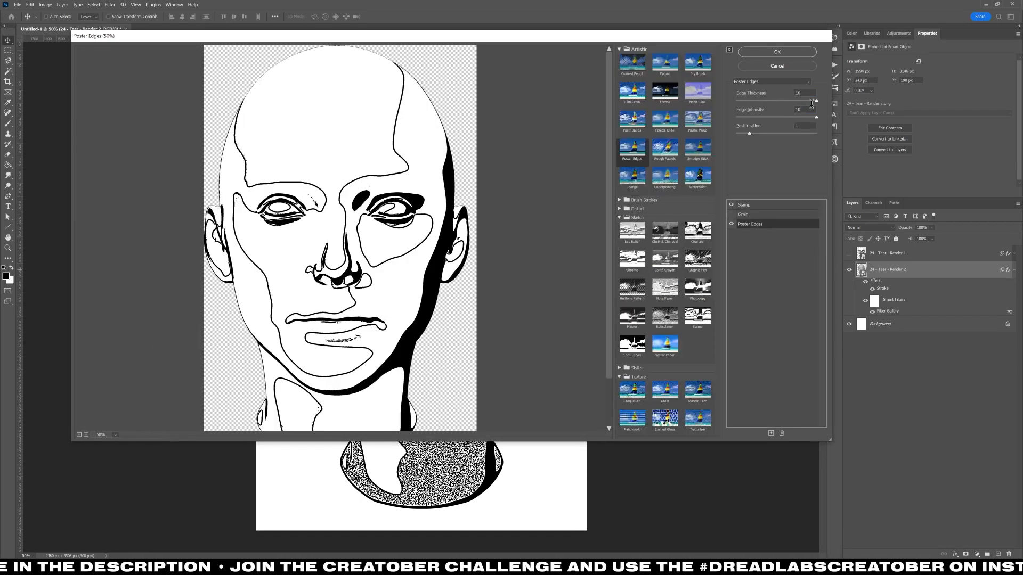
pyautogui.moveTo(749, 133); pyautogui.dragTo(757, 133)
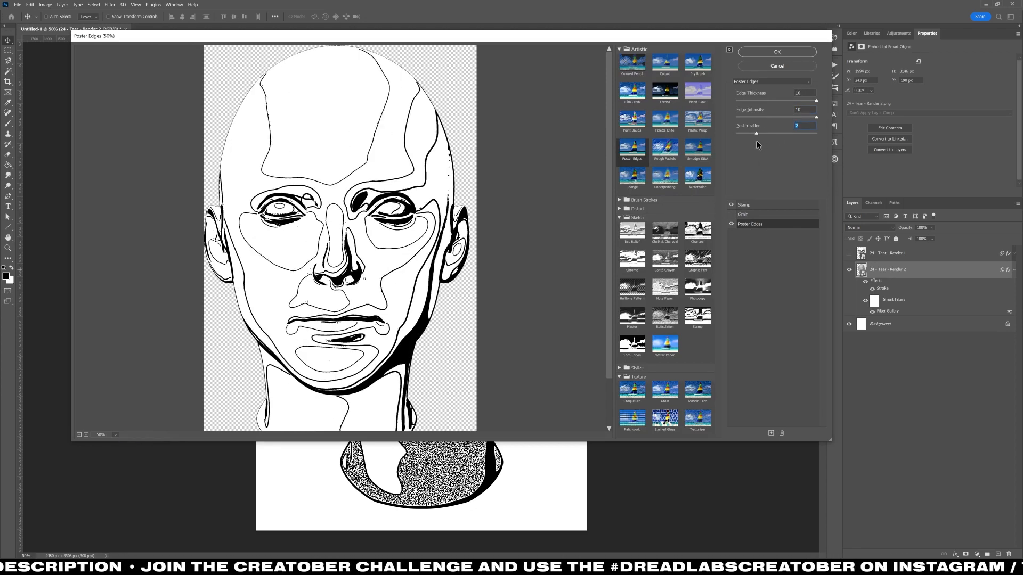
# Show the Grain effect with a higher Contrast and lower the Stamp's Light/Dark Balance on the head layer.
pyautogui.click(732, 214)
pyautogui.click(743, 214)
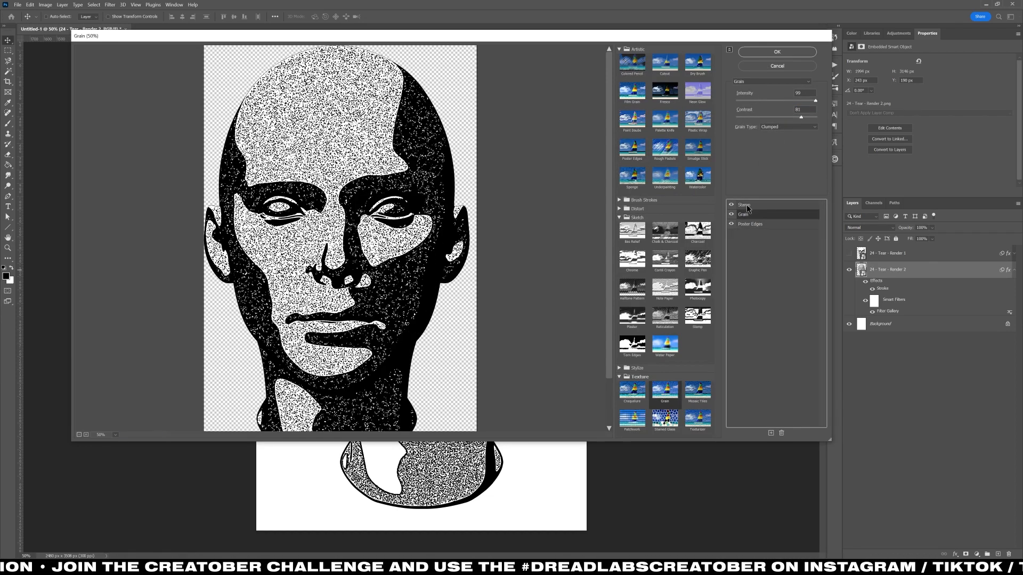
pyautogui.moveTo(799, 120); pyautogui.dragTo(805, 118)
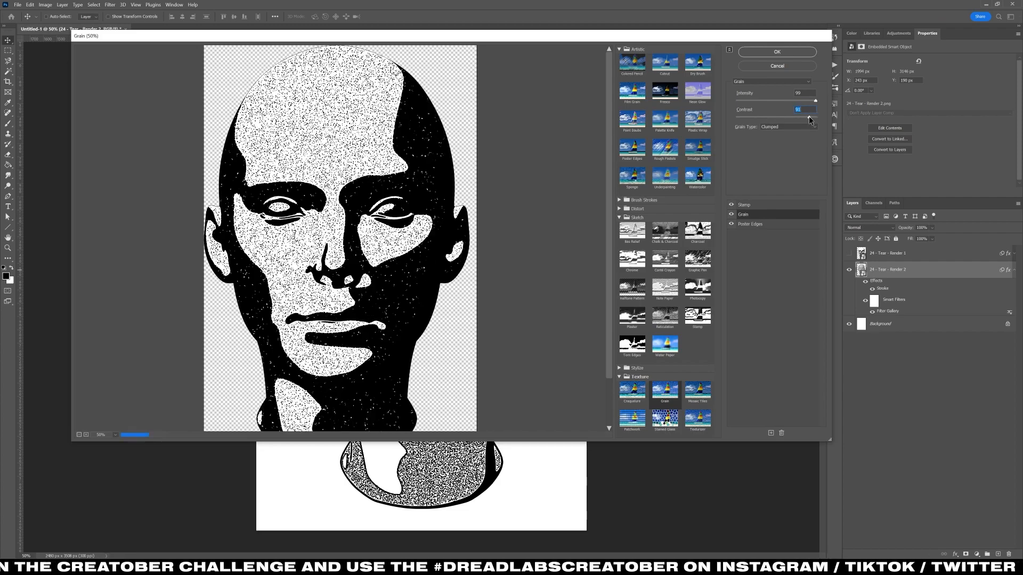
pyautogui.click(776, 52)
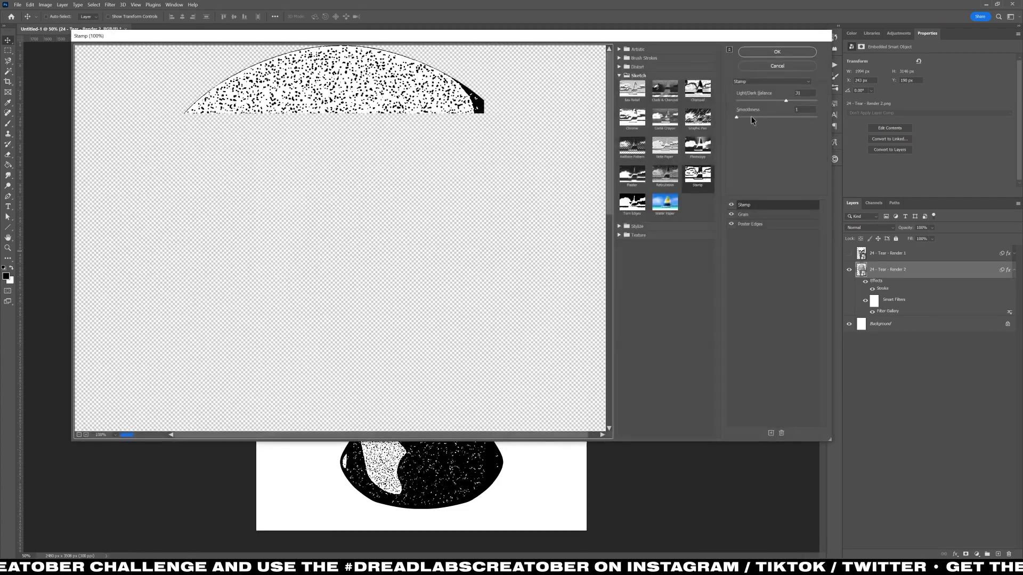
pyautogui.moveTo(778, 98); pyautogui.dragTo(741, 103)
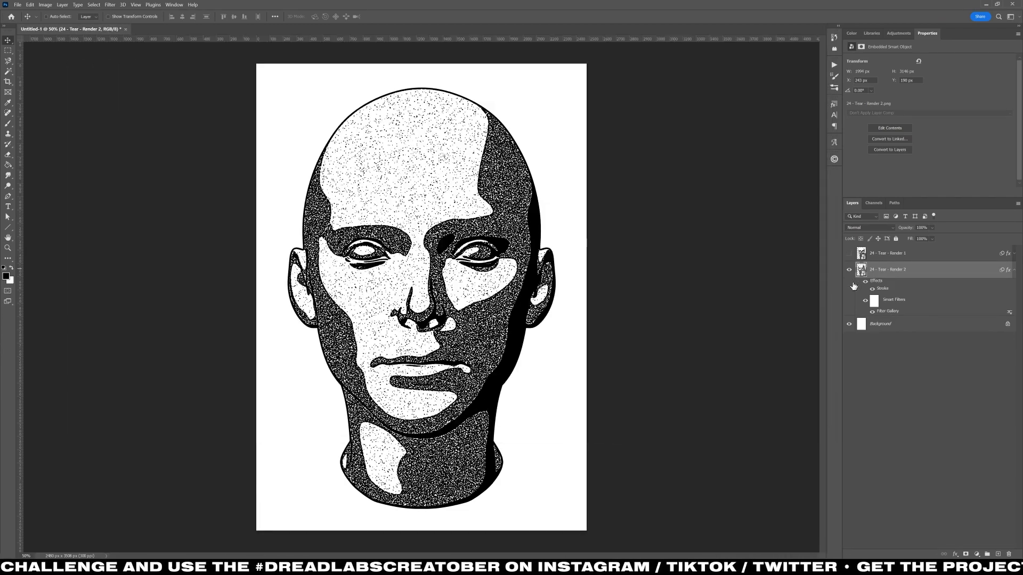
# Duplicate the filtered head layer and rasterize the copy's layer style.
pyautogui.click(848, 254)
pyautogui.click(848, 254)
pyautogui.hotkey('ctrl', 'j')
pyautogui.rightClick(945, 272)
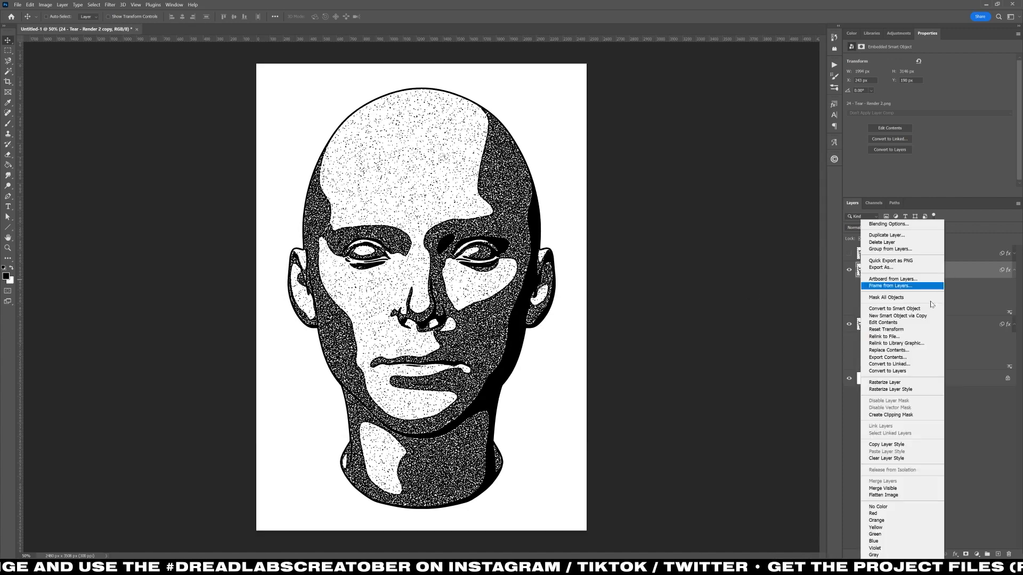
pyautogui.click(918, 391)
# Duplicate the filtered skull layer and rasterize the copy's layer style.
pyautogui.click(902, 258)
pyautogui.hotkey('ctrl', 'j')
pyautogui.rightClick(886, 258)
pyautogui.click(909, 391)
# Bring the rasterized head and skull images into the Illustrator poster and center them horizontally.
pyautogui.hotkey('ctrl', 'a')
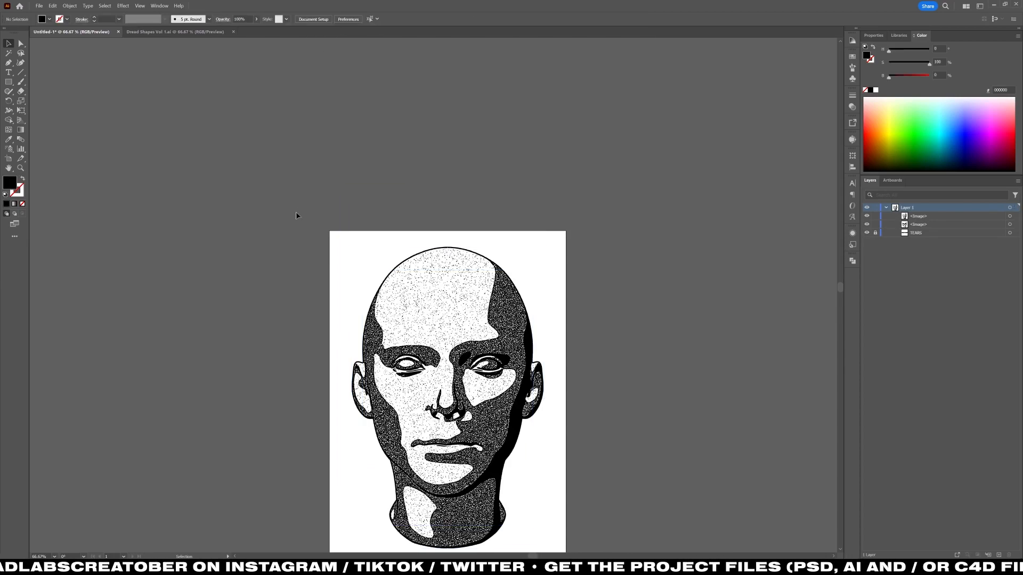
pyautogui.hotkey('ctrl', '1')
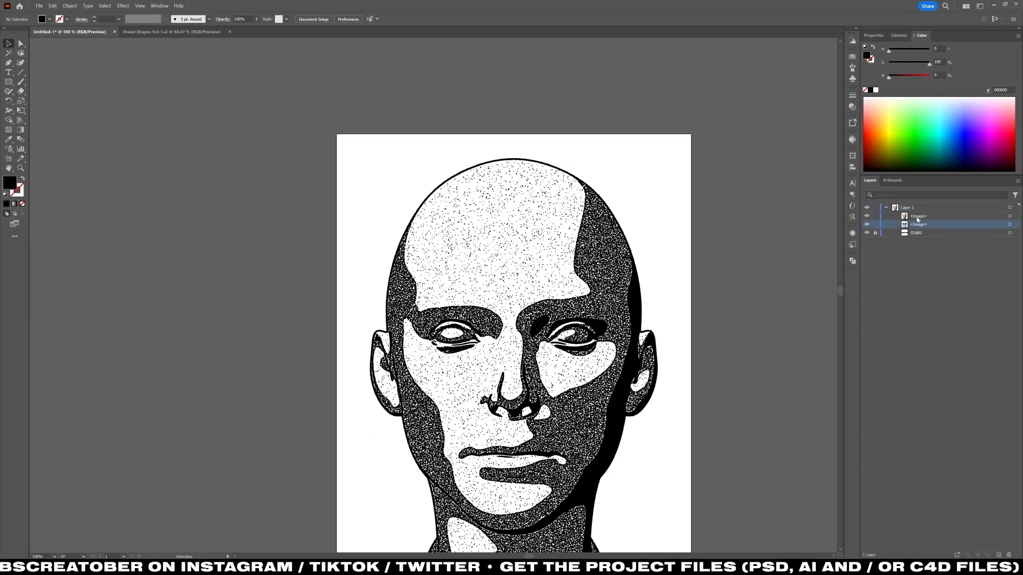
# Place the skull image above the head image and blend both with a darkening blend mode.
pyautogui.moveTo(917, 219); pyautogui.dragTo(918, 213)
pyautogui.hotkey('ctrl', 'a')
pyautogui.click(251, 19)
pyautogui.click(181, 32)
pyautogui.click(181, 60)
pyautogui.click(193, 123)
# Scale the head and skull images down together so they fit within the poster's width.
pyautogui.scroll(-1, 426, 133)
pyautogui.moveTo(518, 126); pyautogui.dragTo(514, 194)
pyautogui.click(655, 342)
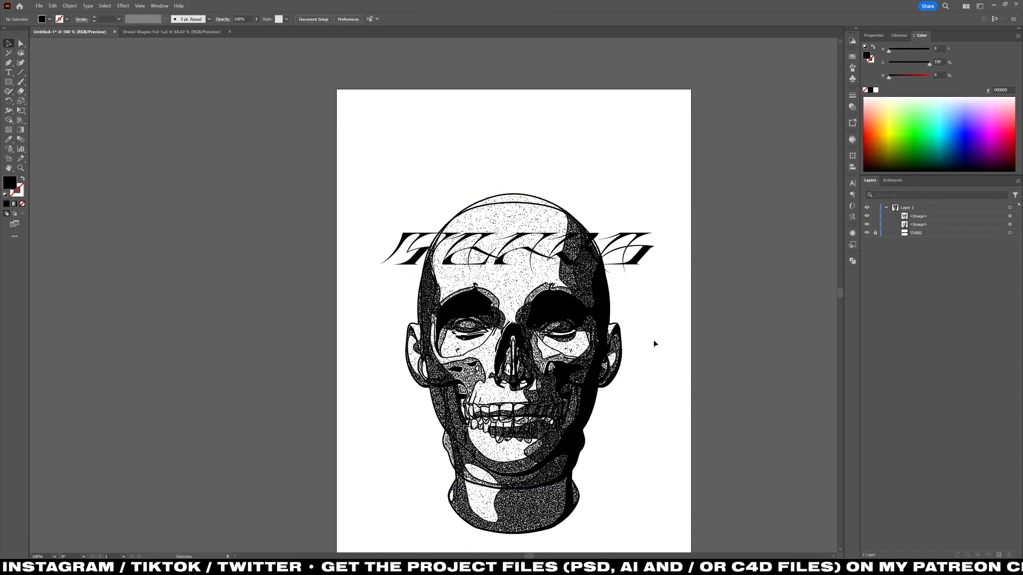
# Move the head and skull images straight up together on the poster, keeping them horizontally centered.
pyautogui.click(575, 395)
pyautogui.moveTo(513, 489); pyautogui.dragTo(515, 496)
pyautogui.click(669, 389)
pyautogui.hotkey('ctrl', 'a')
pyautogui.moveTo(535, 411); pyautogui.dragTo(535, 366)
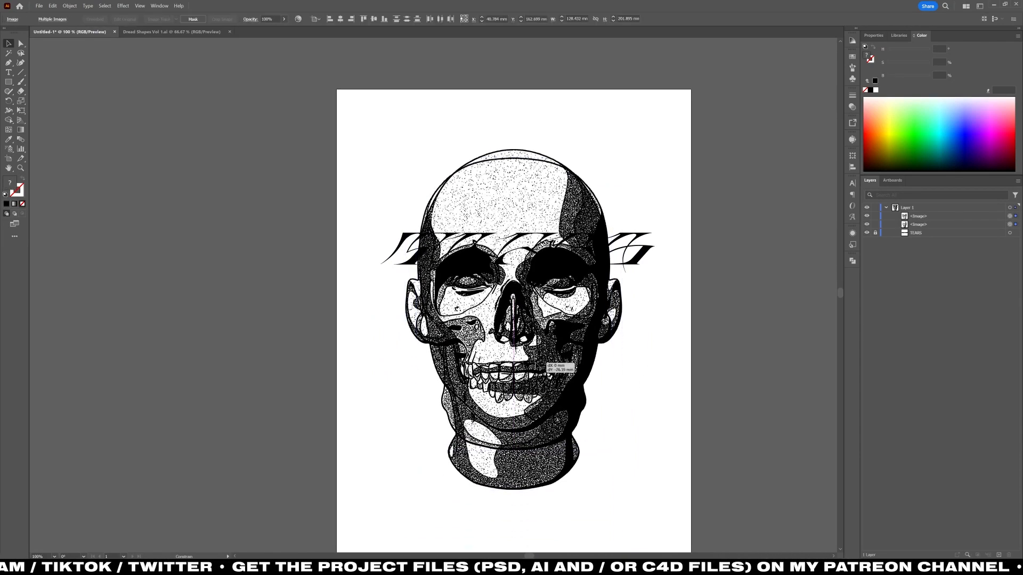
# Place the skull image on a second artboard beside the head poster and adjust the images' vertical position.
pyautogui.click(378, 433)
pyautogui.scroll(-1, 378, 433)
pyautogui.scroll(-1, 481, 421)
pyautogui.hotkey('ctrl', 'a')
pyautogui.moveTo(493, 403); pyautogui.dragTo(493, 412)
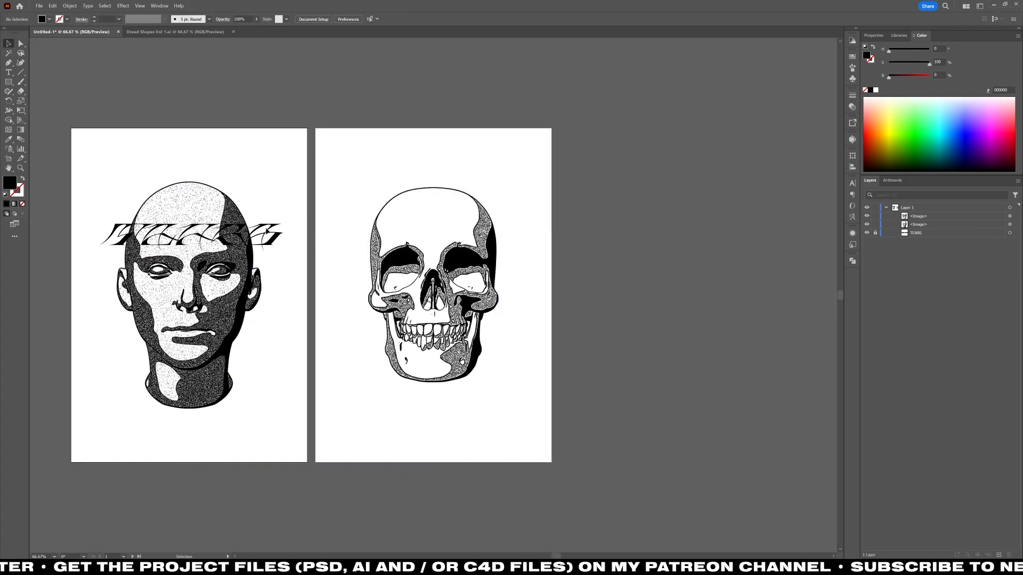
# Delete the TEARS lettering from the head poster and lock both images.
pyautogui.moveTo(266, 237); pyautogui.dragTo(266, 159)
pyautogui.moveTo(288, 157); pyautogui.dragTo(264, 425)
pyautogui.scroll(1, 308, 343)
pyautogui.press('Delete')
pyautogui.scroll(-1, 541, 362)
# Choose the Ohno Blazeface font in the 48 Point style and place a placeholder text line above the head.
pyautogui.press('t')
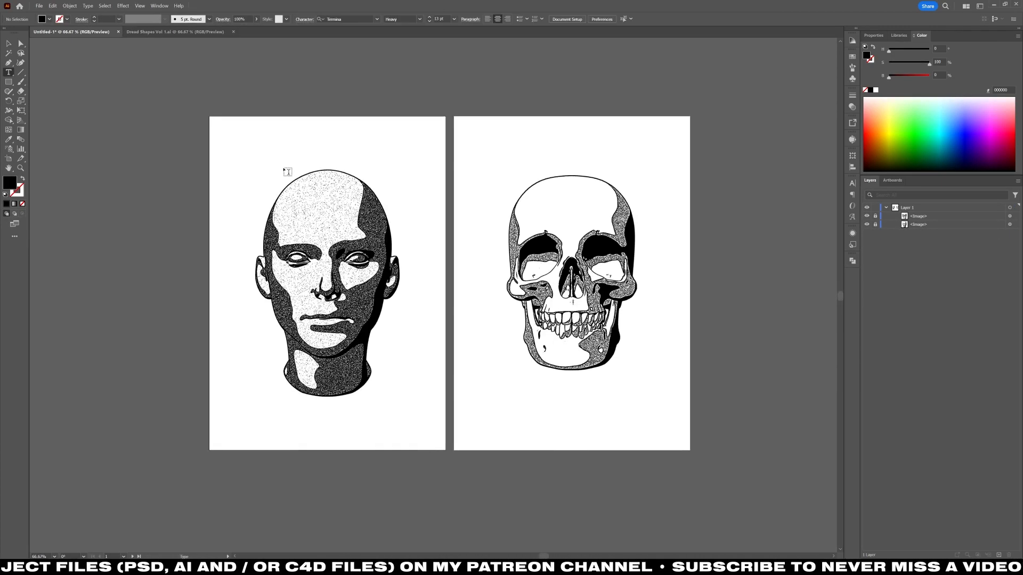
pyautogui.click(377, 20)
pyautogui.click(377, 45)
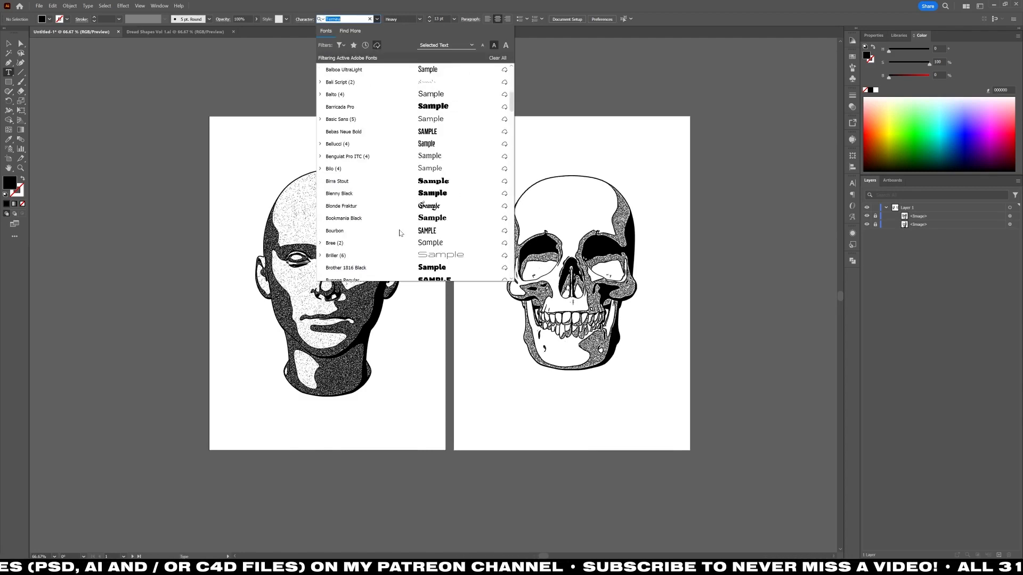
pyautogui.scroll(-10, 402, 215)
pyautogui.scroll(-3, 402, 214)
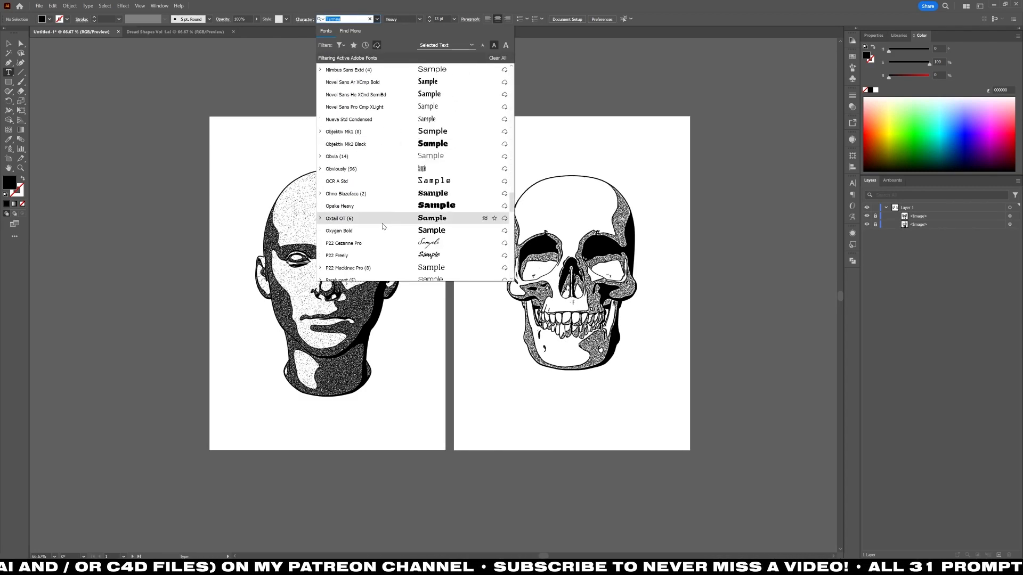
pyautogui.click(402, 209)
pyautogui.click(318, 141)
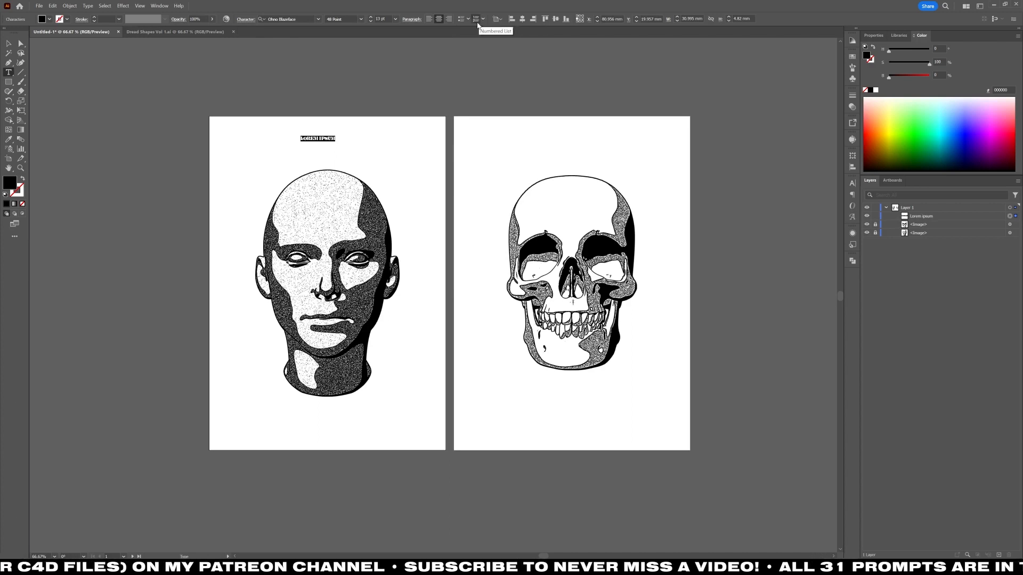
# Enlarge the placeholder text to about 72 pt and replace its wording with LIFE.
pyautogui.moveTo(335, 136); pyautogui.dragTo(413, 125)
pyautogui.tripleClick(389, 132)
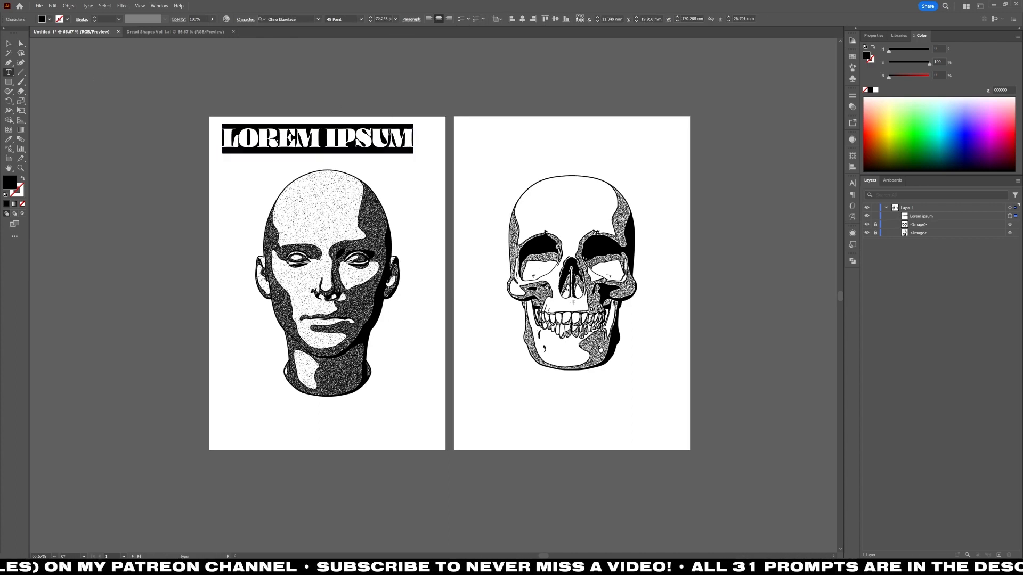
pyautogui.write('LIFE')
pyautogui.click(8, 44)
# Duplicate the LIFE title directly below the original and change the copy's wording to DEATH.
pyautogui.keyDown('alt'); pyautogui.moveTo(317, 139); pyautogui.dragTo(316, 161); pyautogui.keyUp('alt')
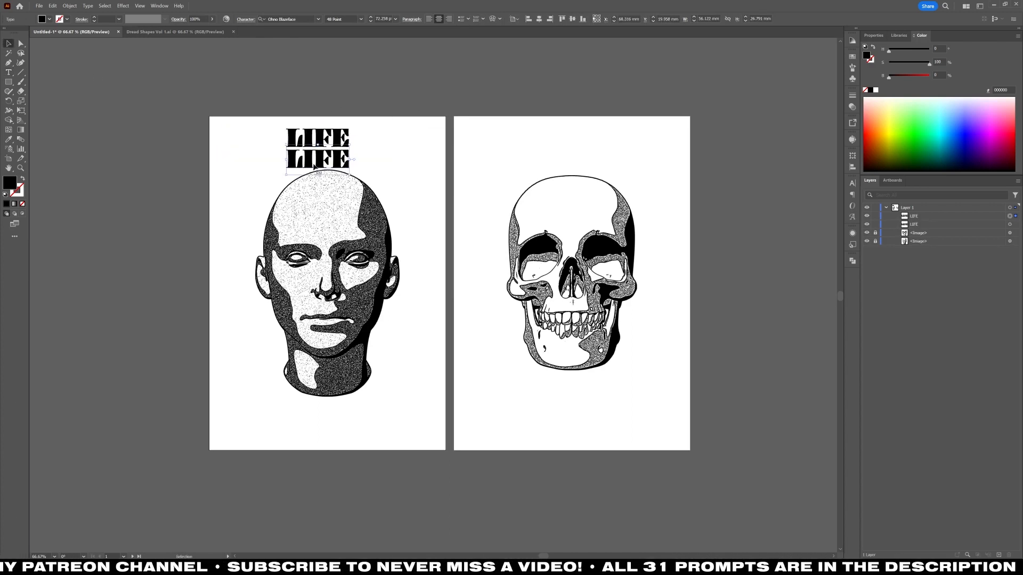
pyautogui.tripleClick(317, 160)
pyautogui.write('DEATH')
pyautogui.click(8, 43)
# Replace the LIFE title with LIVE NO EVIL and remove the DEATH line.
pyautogui.scroll(2, 330, 121)
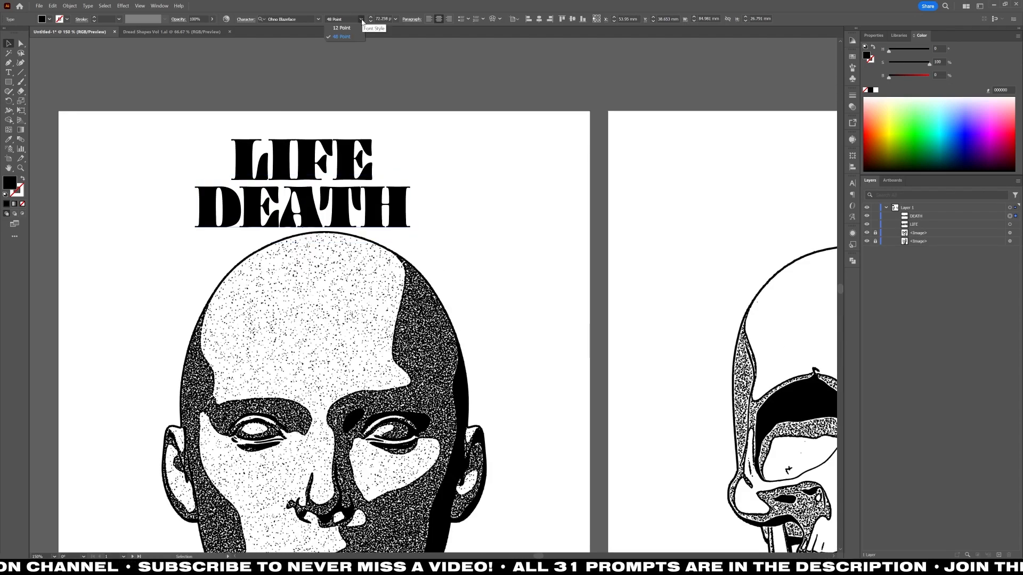
pyautogui.scroll(-1, 315, 90)
pyautogui.click(291, 150)
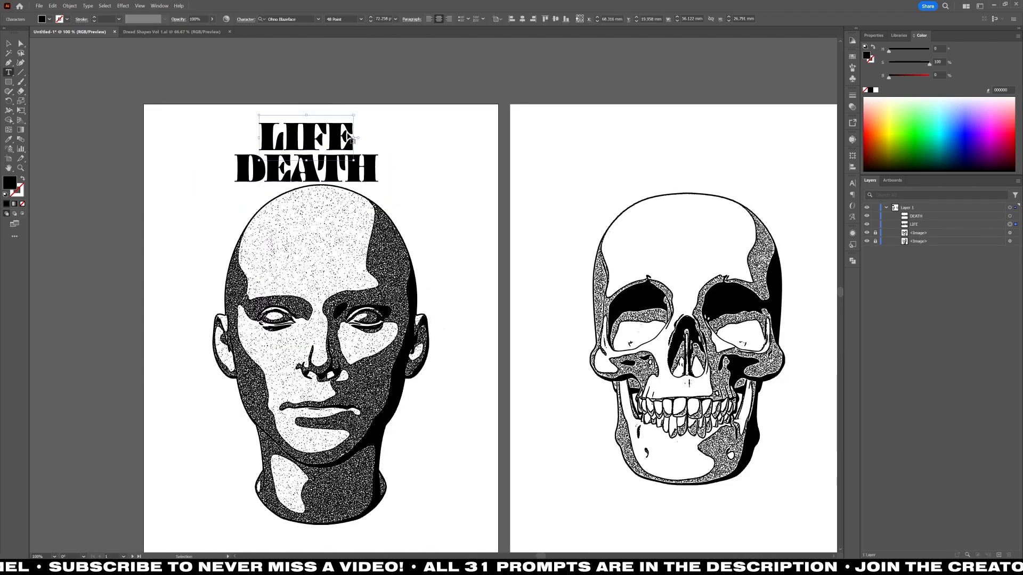
pyautogui.write('LIVE NO EVIL')
pyautogui.scroll(1, 479, 320)
pyautogui.press('Escape')
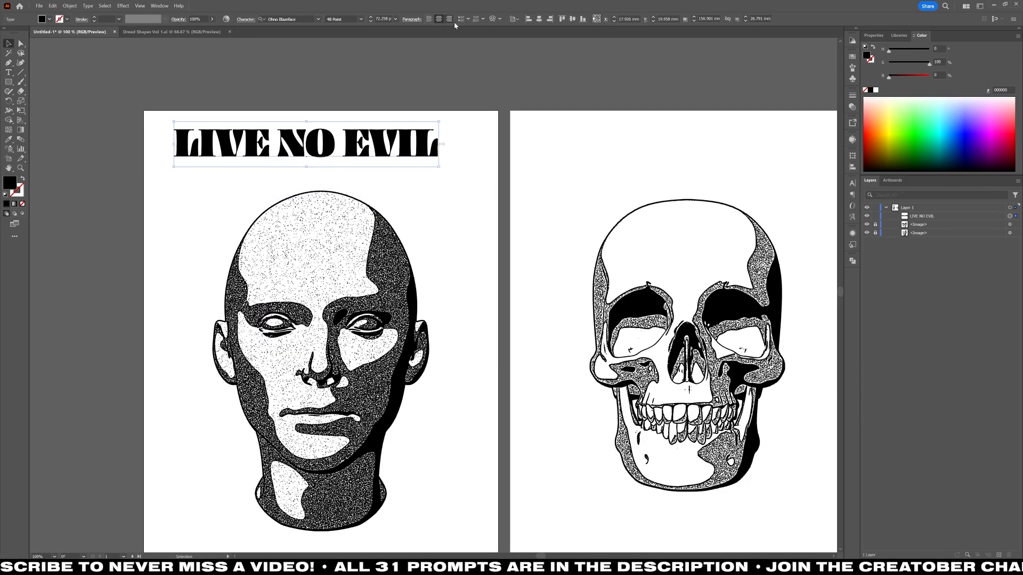
# Copy the LIVE NO EVIL title above the skull and try reflecting the copy across the vertical axis.
pyautogui.hotkey('ctrl', '-')
pyautogui.rightClick(531, 155)
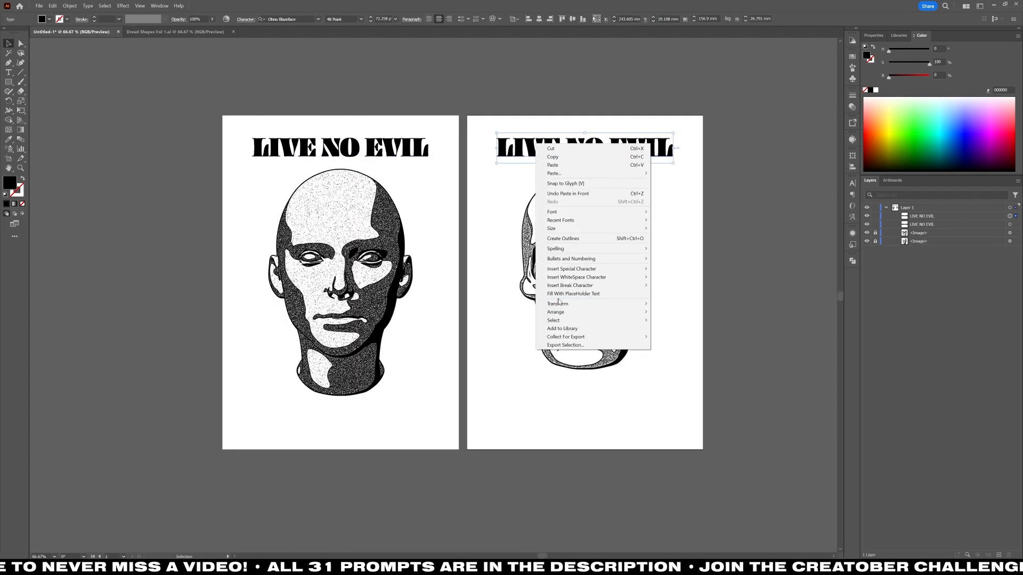
pyautogui.click(569, 344)
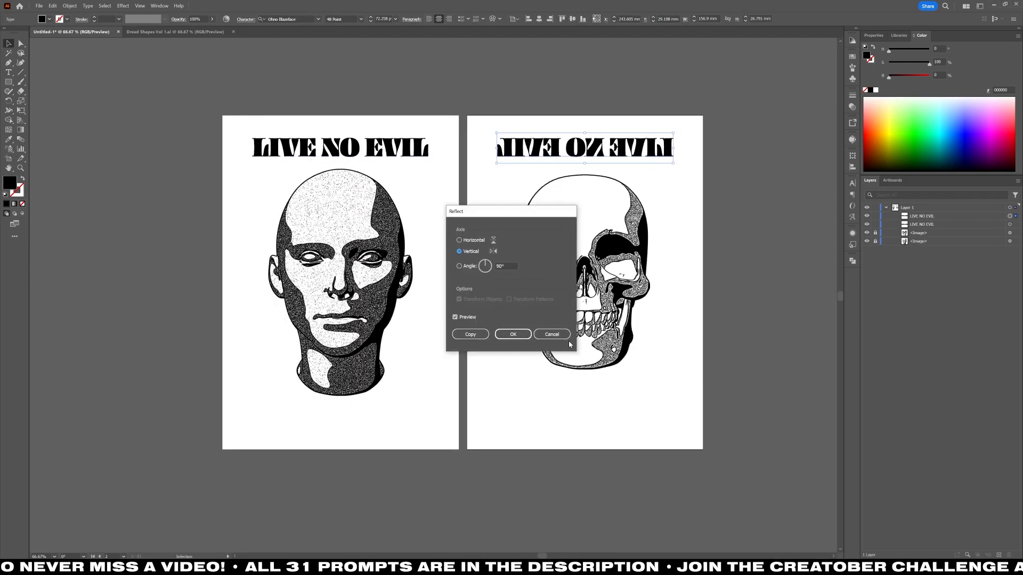
pyautogui.click(558, 334)
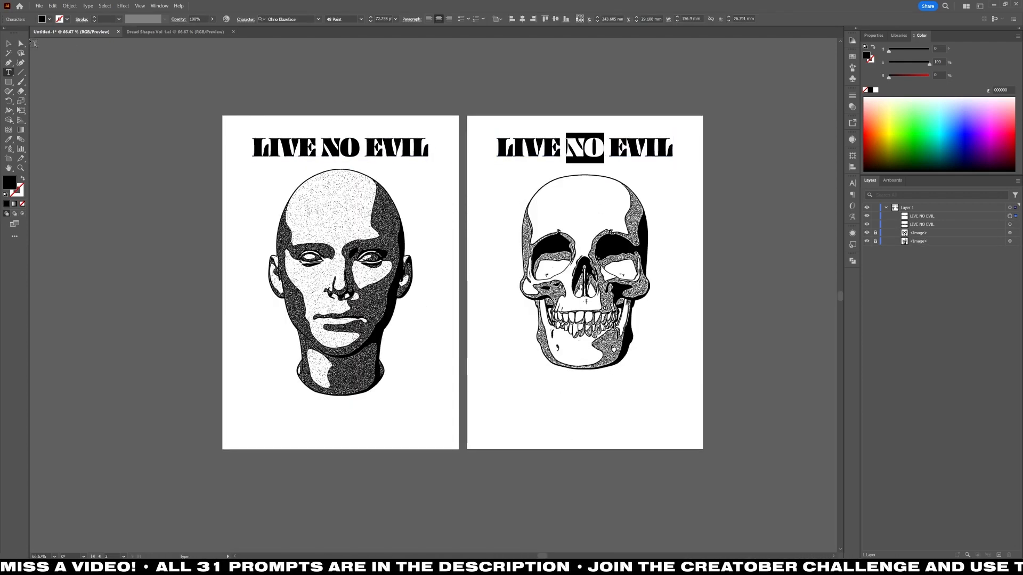
pyautogui.press('Escape')
pyautogui.click(192, 133)
# Draw an unfilled, black-outlined 170 by 257 mm margin frame centered on the head poster and copy it to the skull poster.
pyautogui.click(8, 82)
pyautogui.click(23, 179)
pyautogui.moveTo(223, 116); pyautogui.dragTo(460, 450)
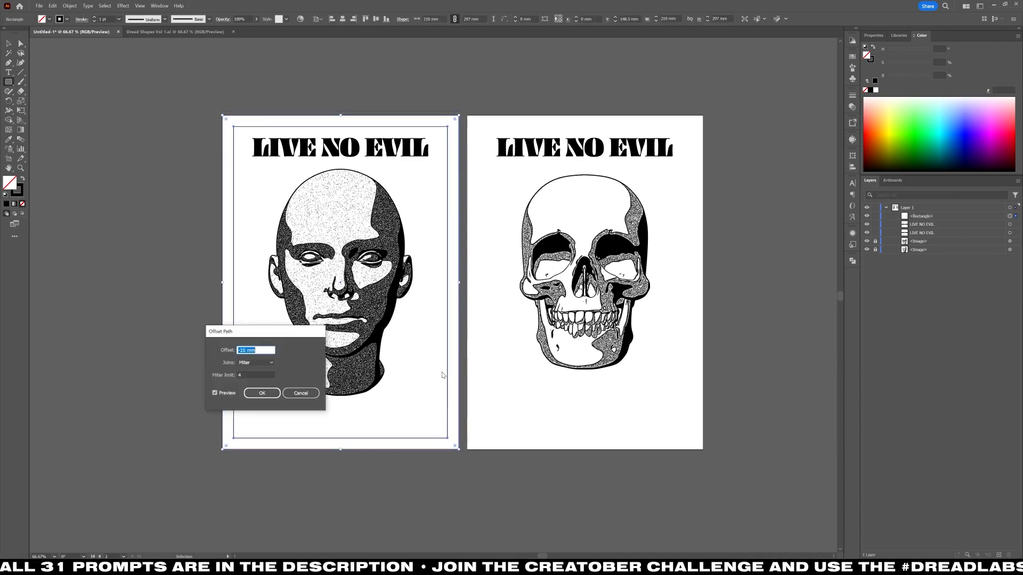
pyautogui.press('Return')
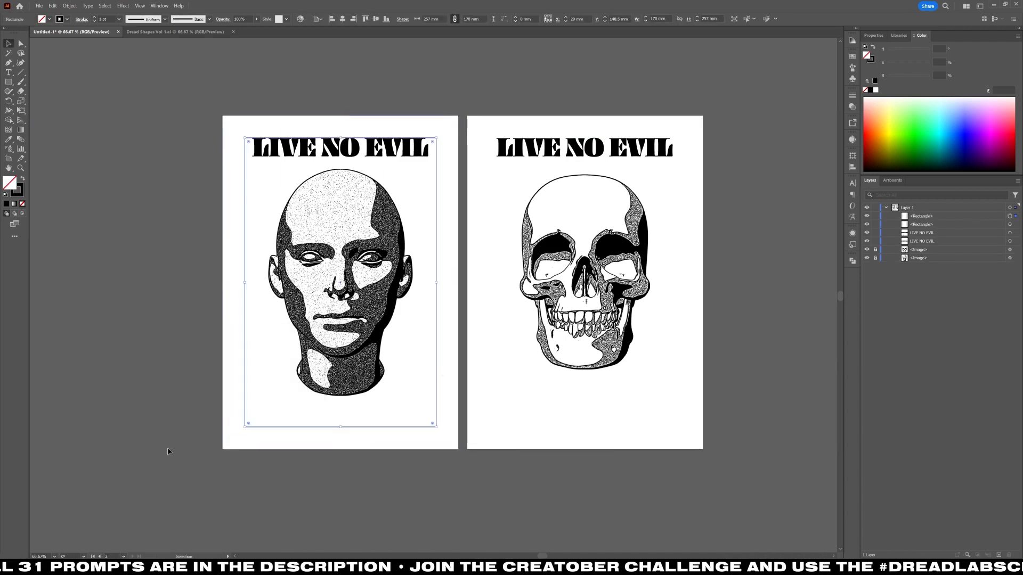
pyautogui.press('v')
pyautogui.moveTo(244, 388); pyautogui.dragTo(479, 436)
# Move the skull poster's title down to the bottom of its frame and change its wording to LIVE ON EVIL.
pyautogui.moveTo(584, 147); pyautogui.dragTo(585, 415)
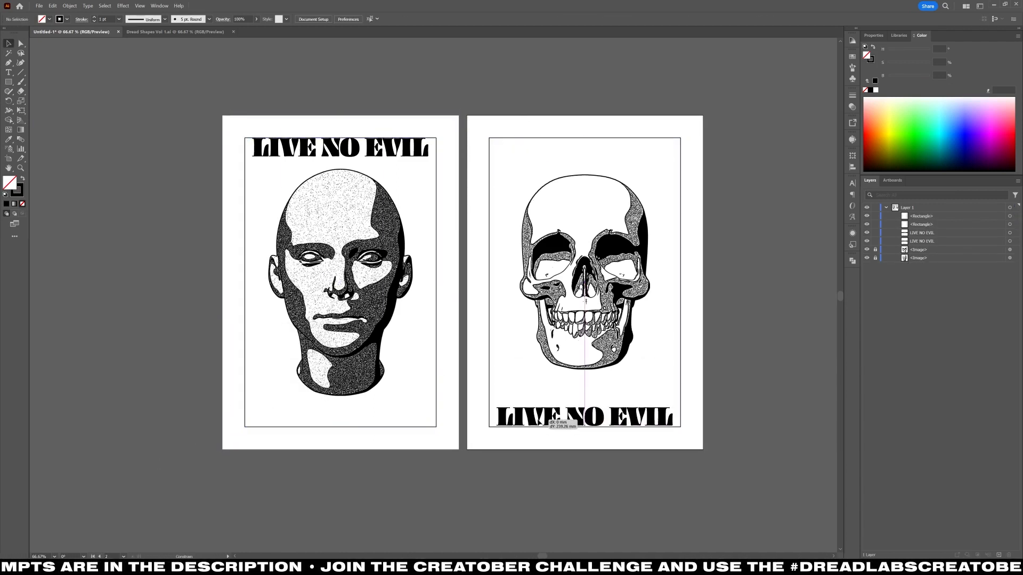
pyautogui.doubleClick(585, 418)
pyautogui.write('ON')
pyautogui.click(9, 44)
# Set both poster titles in the Piepie font and size them to span the full width of their frames.
pyautogui.keyDown('shift'); pyautogui.click(428, 155); pyautogui.keyUp('shift')
pyautogui.click(421, 152)
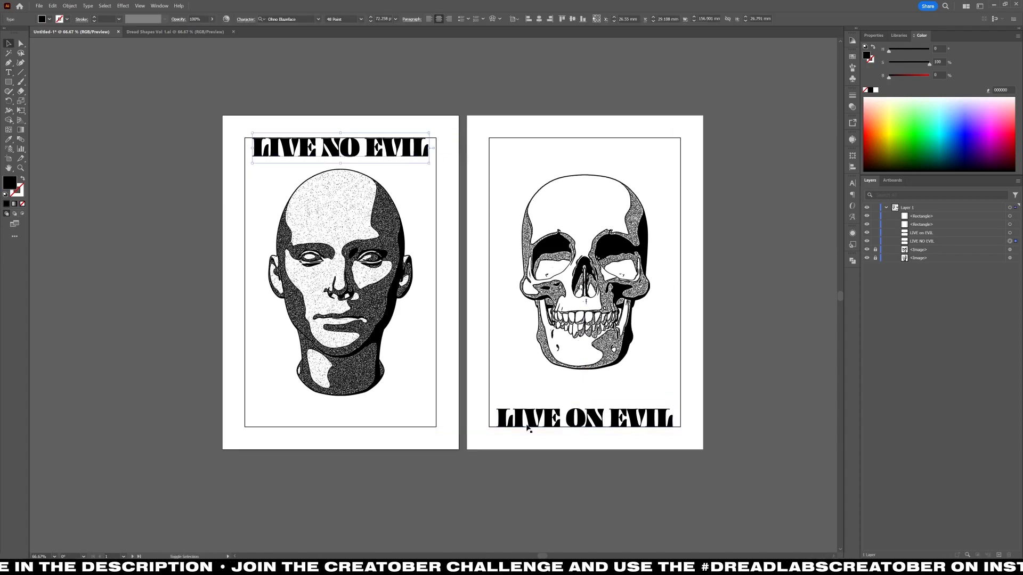
pyautogui.keyDown('shift'); pyautogui.click(531, 423); pyautogui.keyUp('shift')
pyautogui.click(319, 19)
pyautogui.scroll(5, 354, 216)
pyautogui.scroll(-5, 353, 216)
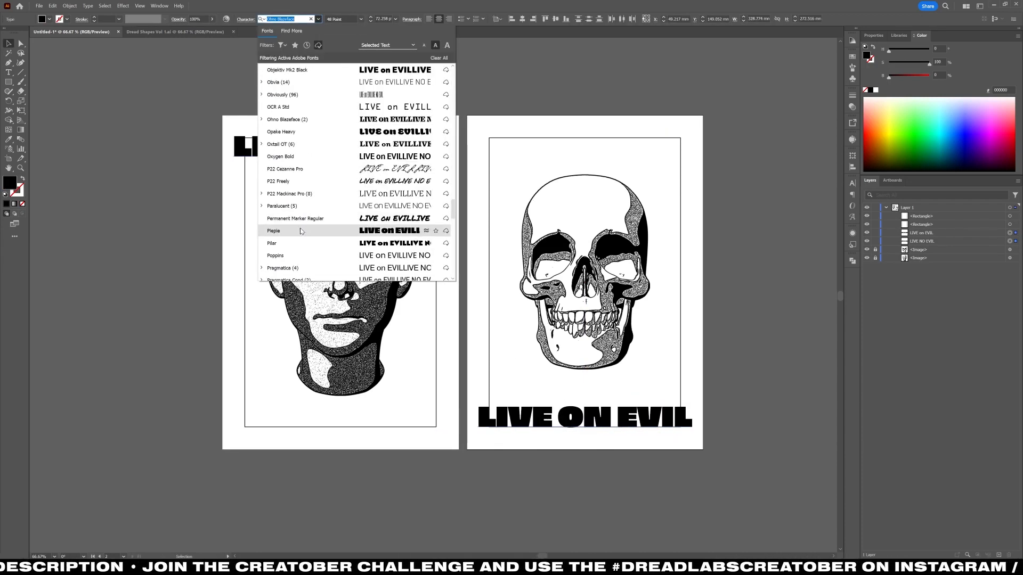
pyautogui.click(298, 228)
pyautogui.click(371, 18)
pyautogui.click(371, 17)
pyautogui.click(371, 17)
pyautogui.click(371, 17)
pyautogui.click(448, 126)
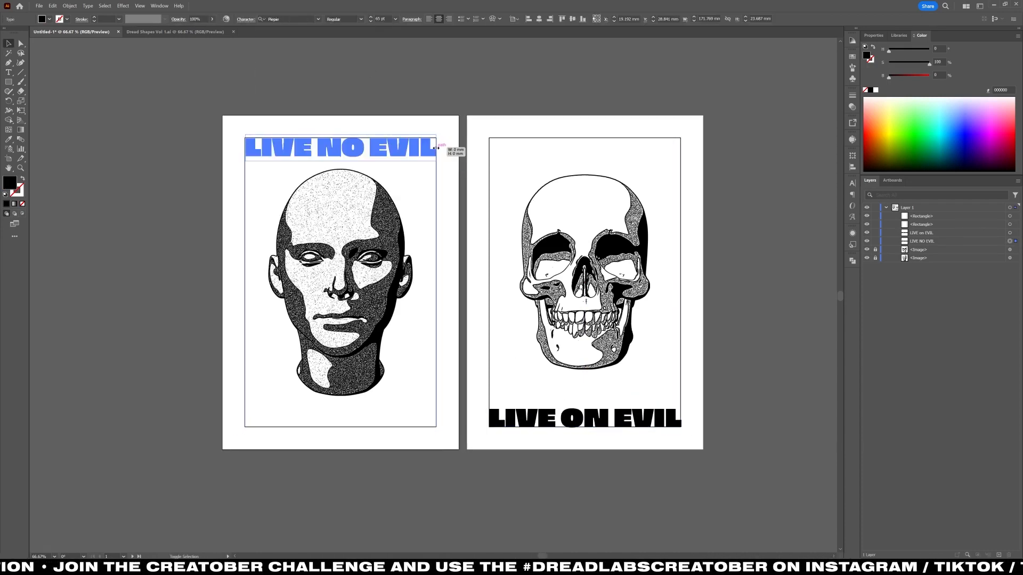
# Close the Dread Shapes Vol 1 file and open Dread Shapes Volume 5.ai.
pyautogui.click(146, 32)
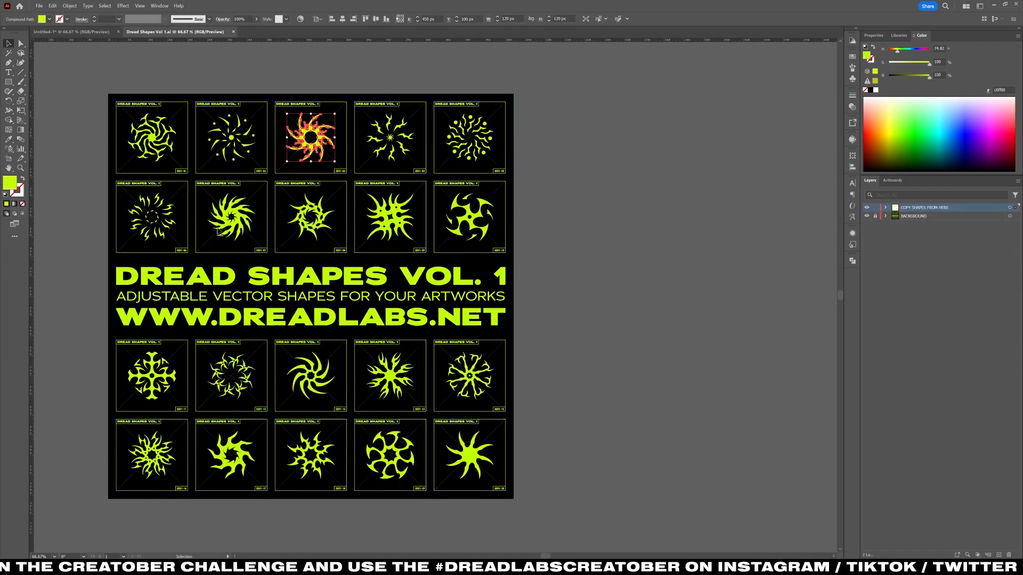
pyautogui.hotkey('ctrl', 'w')
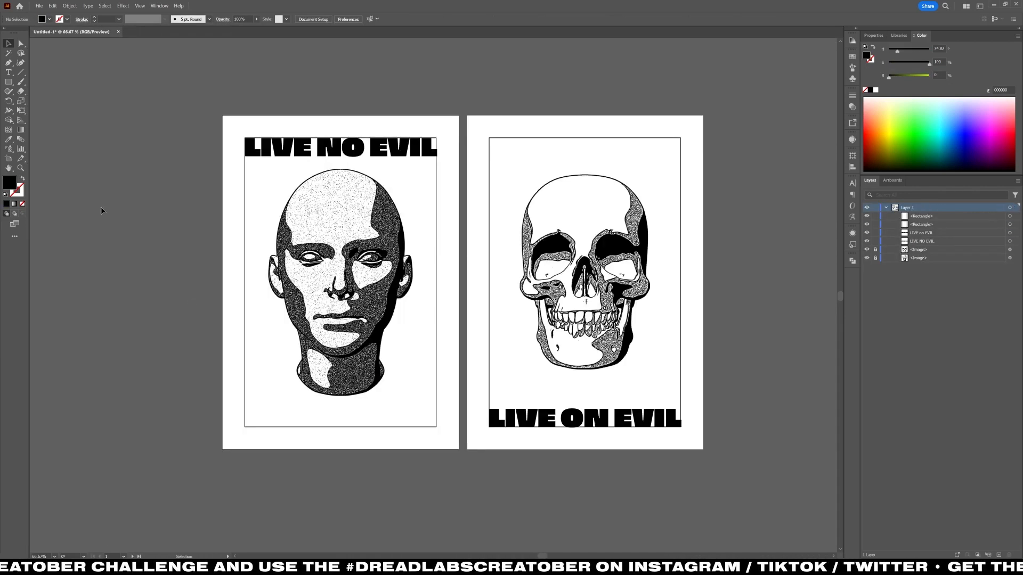
pyautogui.hotkey('ctrl', 'o')
pyautogui.doubleClick(206, 128)
pyautogui.click(206, 76)
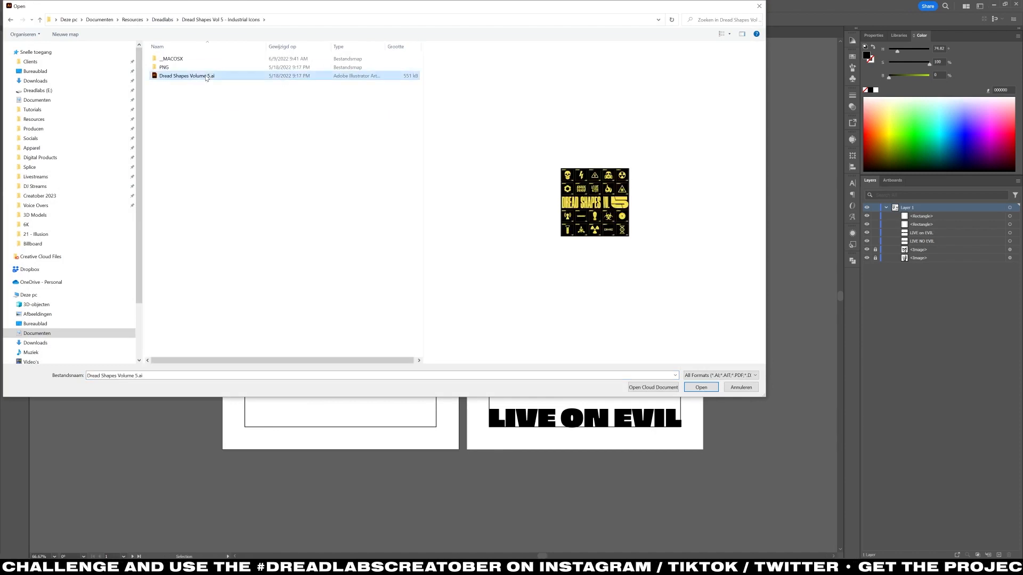
pyautogui.doubleClick(187, 76)
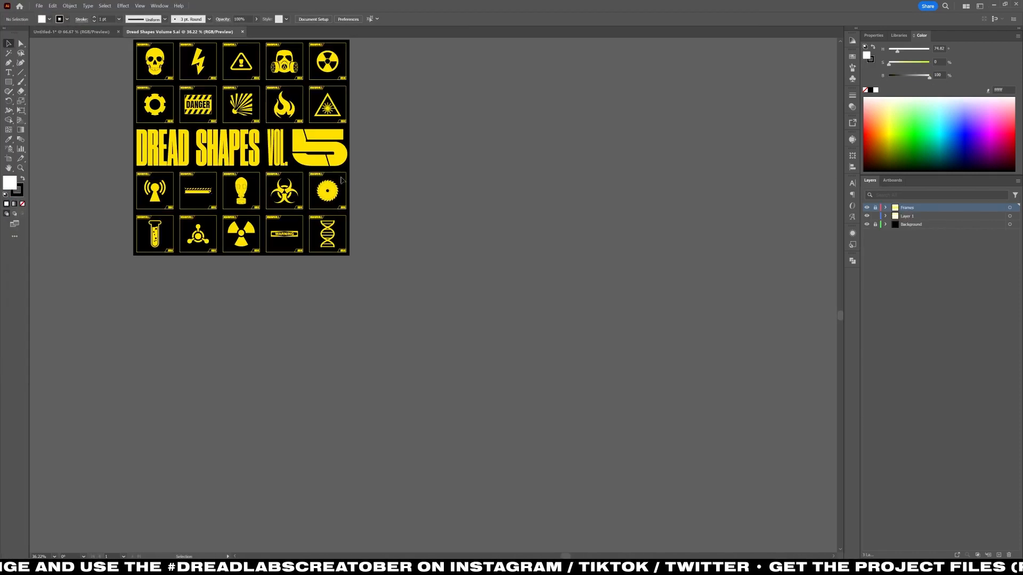
# Copy the circular saw blade shape beside the head poster for inspection, then delete it.
pyautogui.click(328, 191)
pyautogui.hotkey('ctrl', 'c')
pyautogui.click(71, 32)
pyautogui.hotkey('ctrl', 'v')
pyautogui.moveTo(456, 296); pyautogui.dragTo(488, 296)
pyautogui.moveTo(427, 277); pyautogui.dragTo(125, 288)
pyautogui.click(147, 207)
pyautogui.scroll(1, 88, 349)
pyautogui.click(117, 318)
pyautogui.press('Delete')
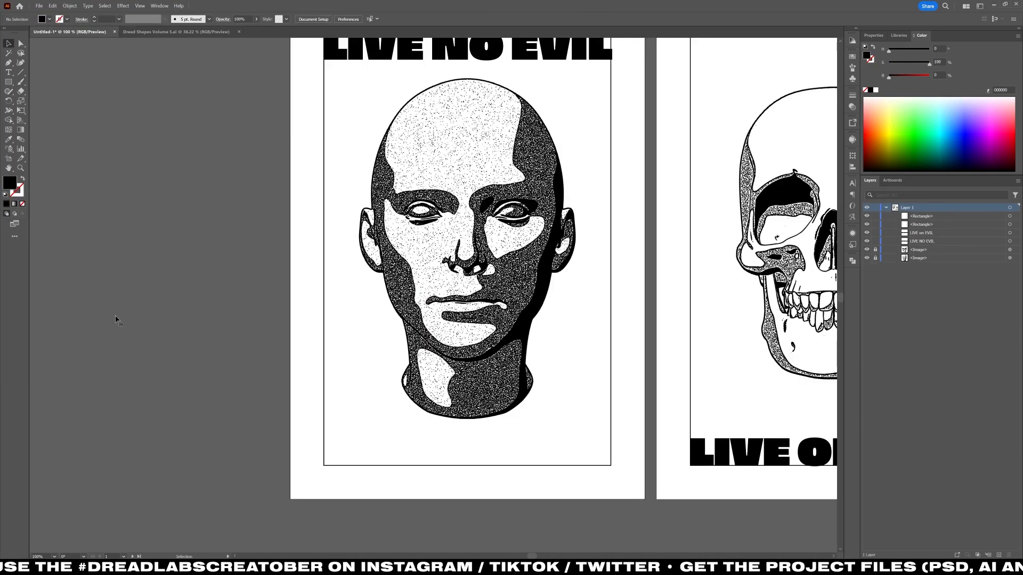
# Draw a circle about 8 mm across and a concentric ellipse about 19 mm wide below the head poster, shown in outline view.
pyautogui.press('l')
pyautogui.scroll(-2, 349, 381)
pyautogui.scroll(2, 351, 381)
pyautogui.scroll(-1, 394, 426)
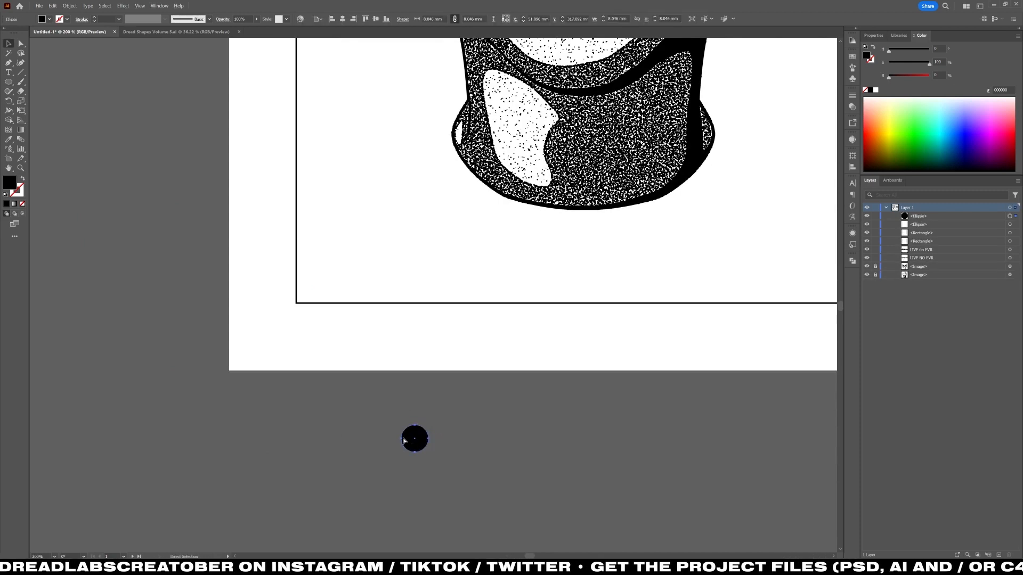
pyautogui.click(378, 462)
pyautogui.hotkey('ctrl', 'y')
pyautogui.scroll(1, 377, 462)
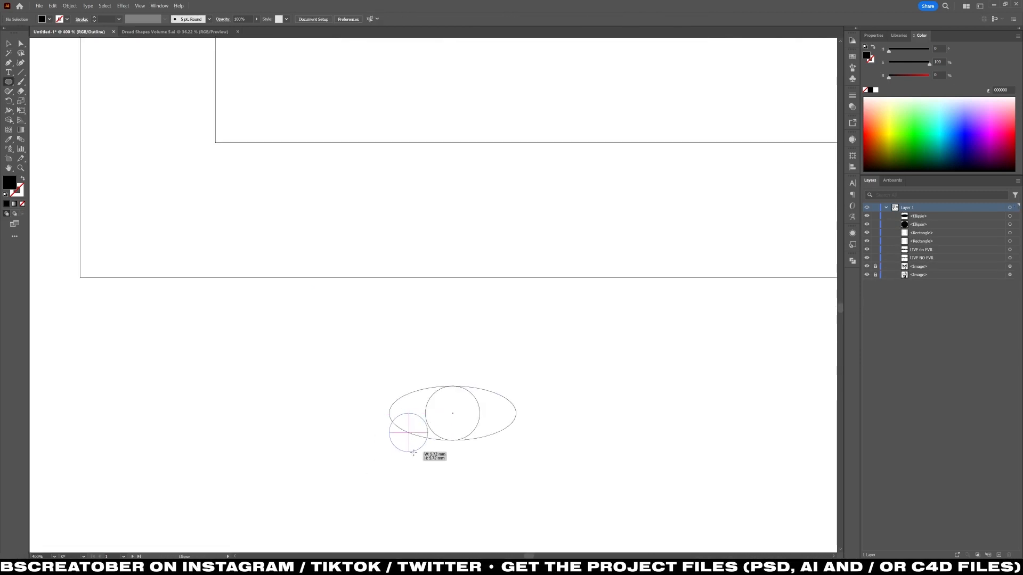
# Fit a small flat ellipse between the left tip of the wide ellipse and the inner circle.
pyautogui.moveTo(412, 453); pyautogui.dragTo(412, 451)
pyautogui.press('v')
pyautogui.moveTo(420, 409)
pyautogui.mouseDown()
pyautogui.moveTo(410, 403)
pyautogui.moveTo(580, 452)
pyautogui.mouseUp()
pyautogui.scroll(1, 405, 402)
# Try to cut a curved saw tooth from the overlapping ellipses with Shape Builder.
pyautogui.hotkey('shift', 'm')
pyautogui.moveTo(413, 440); pyautogui.dragTo(580, 430)
pyautogui.scroll(-5, 440, 426)
pyautogui.press('l')
pyautogui.hotkey('ctrl', 'z')
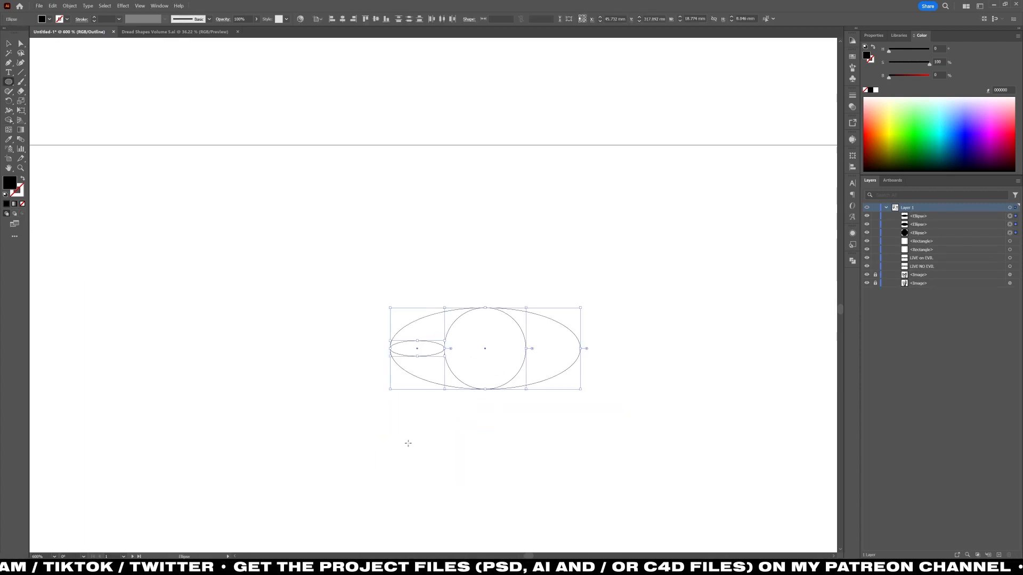
# Draw a circle about 15.75 mm across and center it beneath the small flat ellipse, aligning their top edges.
pyautogui.moveTo(417, 348); pyautogui.dragTo(577, 508)
pyautogui.press('v')
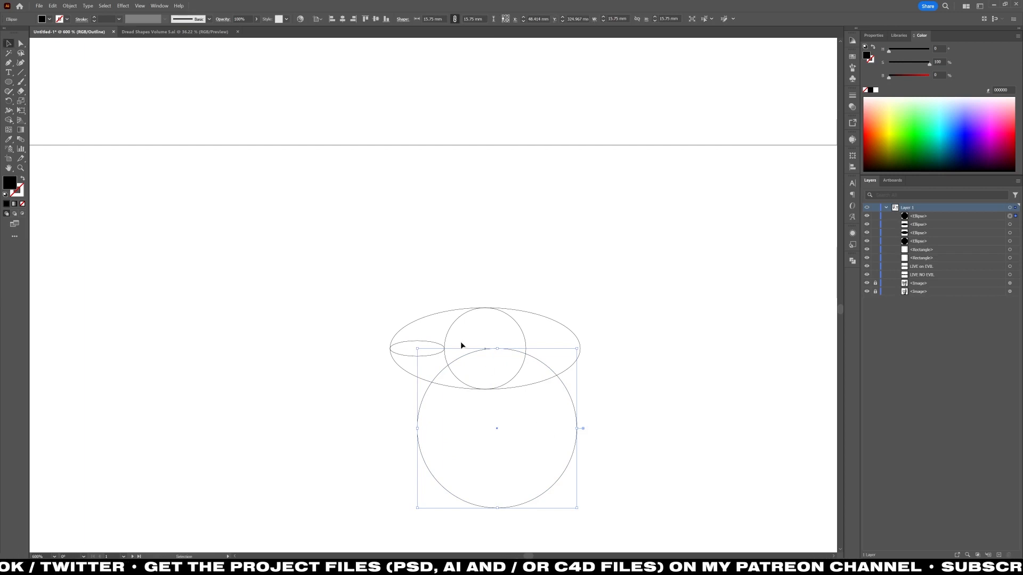
pyautogui.moveTo(577, 428); pyautogui.dragTo(497, 420)
pyautogui.hotkey('ctrl', 'shift', 'a')
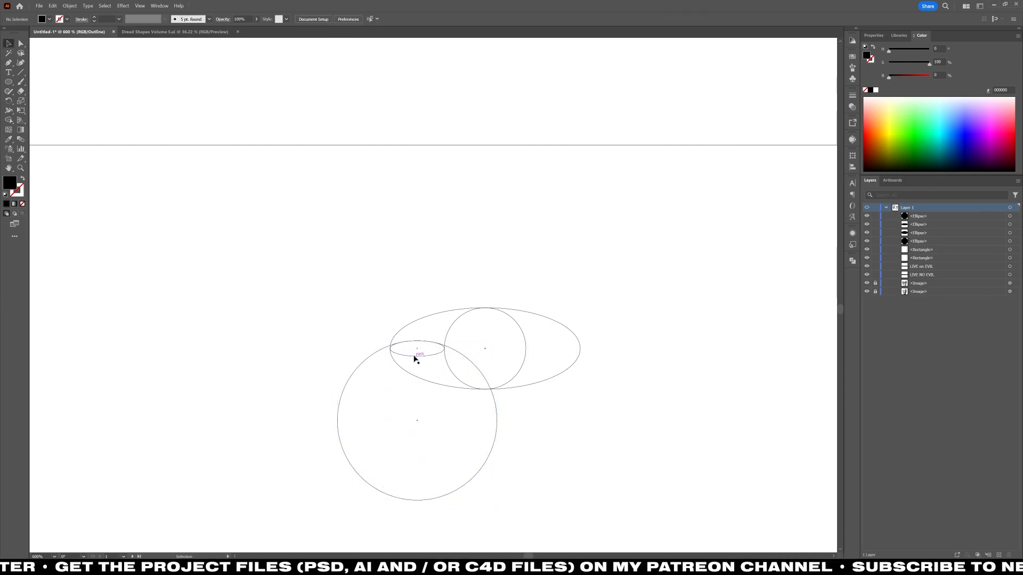
# Use Shape Builder on the two ellipses and the inner circle to leave a single curved saw tooth on the large circle.
pyautogui.click(415, 357)
pyautogui.keyDown('shift'); pyautogui.click(525, 350); pyautogui.keyUp('shift')
pyautogui.hotkey('shift', 'm')
pyautogui.moveTo(417, 350); pyautogui.dragTo(561, 354)
pyautogui.press('v')
# Rotate copies of the saw tooth at 30° intervals around the large circle's center to complete a full ring.
pyautogui.click(448, 328)
pyautogui.press('r')
pyautogui.keyDown('alt'); pyautogui.click(417, 420); pyautogui.keyUp('alt')
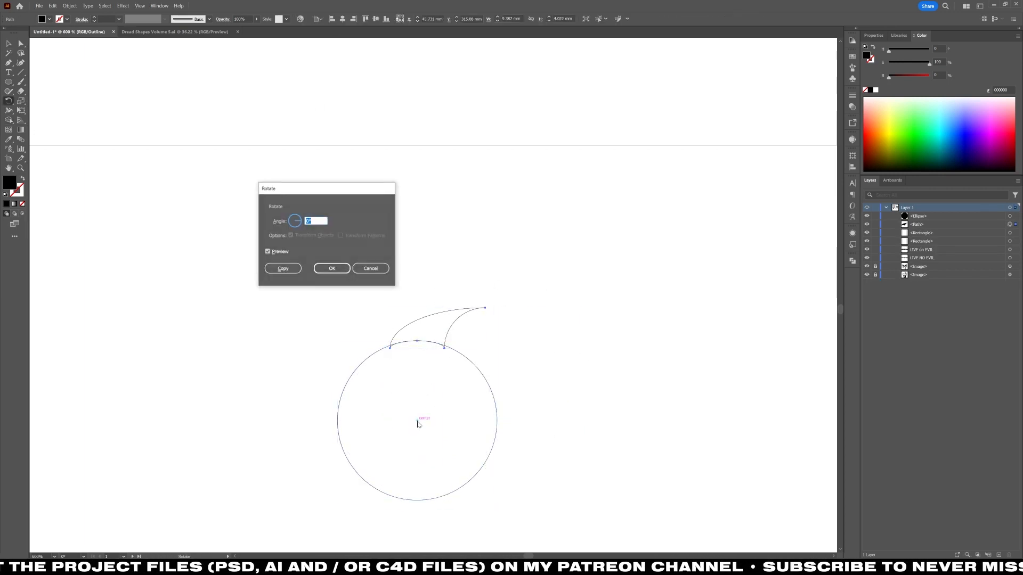
pyautogui.write('30')
pyautogui.press('Tab')
pyautogui.click(291, 272)
pyautogui.hotkey('ctrl', 'd')
pyautogui.hotkey('ctrl', 'd')
pyautogui.hotkey('ctrl', 'd')
pyautogui.hotkey('ctrl', 'd')
pyautogui.hotkey('ctrl', 'd')
pyautogui.hotkey('ctrl', 'd')
pyautogui.hotkey('ctrl', 'd')
pyautogui.hotkey('ctrl', 'd')
pyautogui.hotkey('ctrl', 'd')
pyautogui.hotkey('ctrl', 'd')
pyautogui.press('v')
pyautogui.hotkey('ctrl', 'shift', 'a')
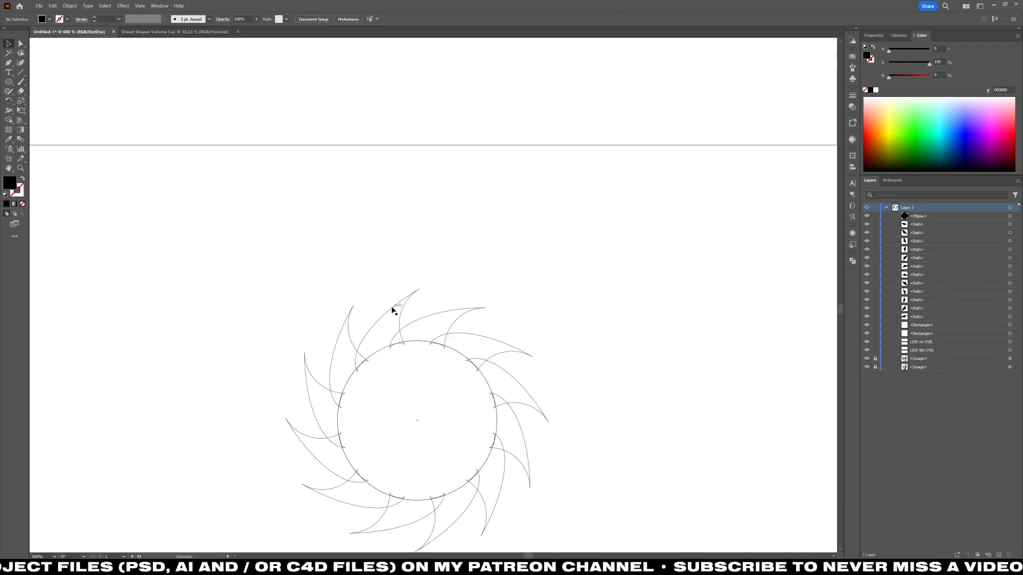
# Draw a small circle at the base of two overlapping teeth and reshape it into a narrow, tilted ellipse.
pyautogui.scroll(3, 403, 330)
pyautogui.press('l')
pyautogui.moveTo(394, 333)
pyautogui.mouseDown()
pyautogui.moveTo(418, 316)
pyautogui.moveTo(394, 293)
pyautogui.moveTo(464, 291)
pyautogui.mouseUp()
pyautogui.press('v')
pyautogui.moveTo(375, 367); pyautogui.dragTo(376, 347)
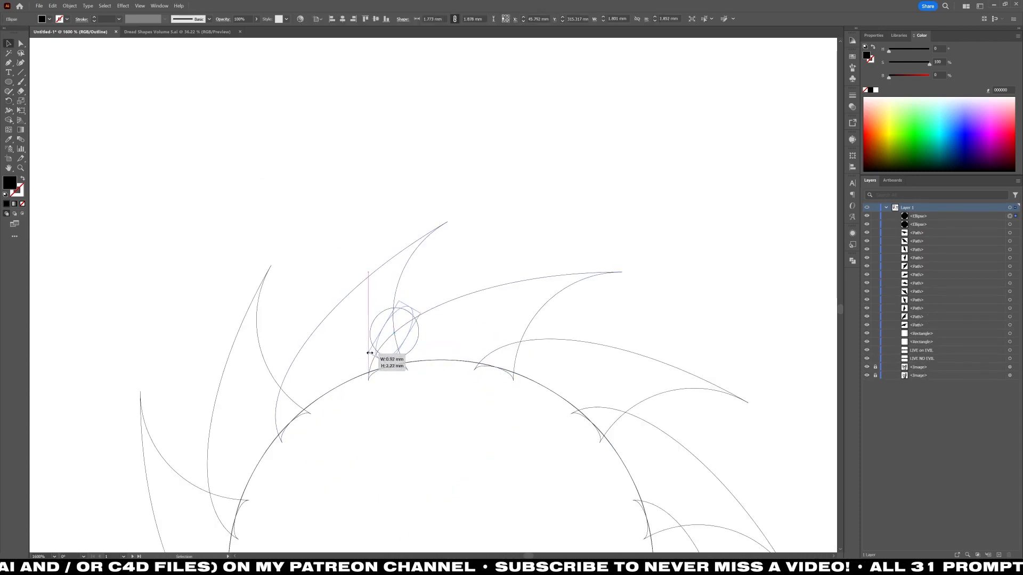
# Rotate copies of the small tilted ellipse at 30° intervals around the large circle's center, one at every tooth junction.
pyautogui.scroll(-3, 456, 278)
pyautogui.press('r')
pyautogui.keyDown('alt'); pyautogui.click(448, 429); pyautogui.keyUp('alt')
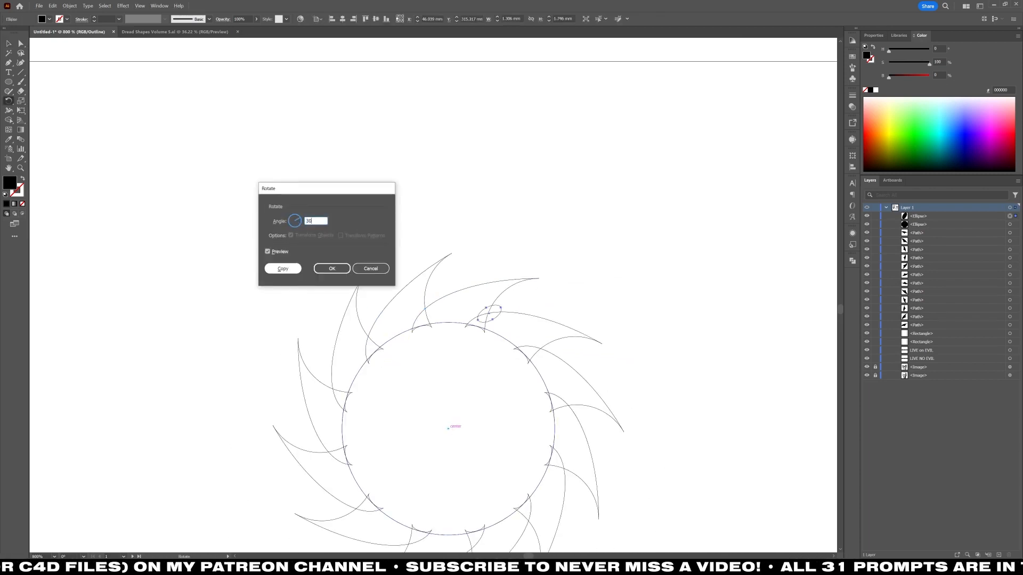
pyautogui.click(291, 273)
pyautogui.hotkey('ctrl', 'd')
pyautogui.hotkey('ctrl', 'd')
pyautogui.hotkey('ctrl', 'd')
pyautogui.hotkey('ctrl', 'd')
# Use Shape Builder to merge away the overlapping segments inside the small ellipses at the tooth junctions around the large circle.
pyautogui.hotkey('ctrl', 'a')
pyautogui.hotkey('shift', 'm')
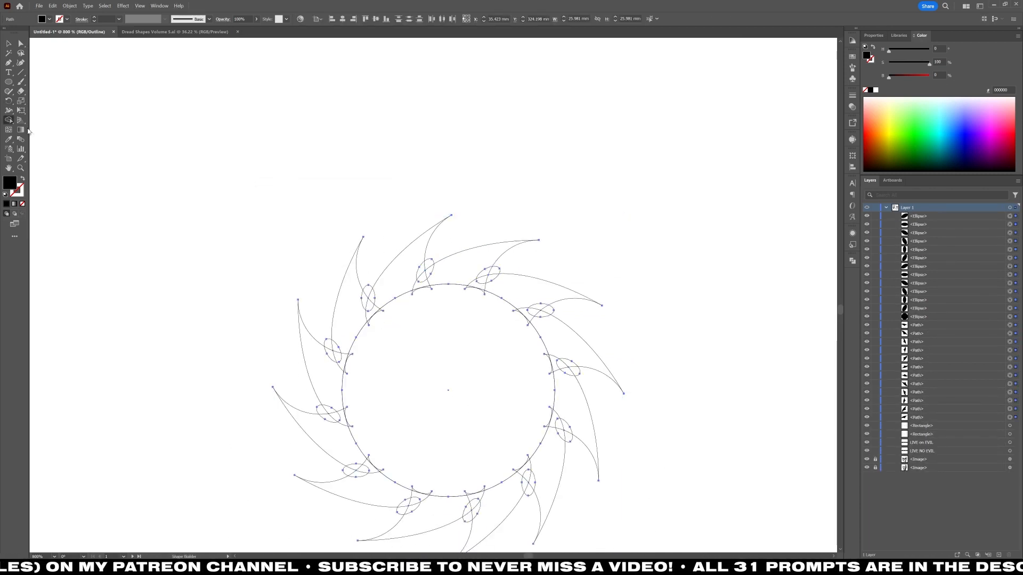
pyautogui.scroll(3, 351, 303)
pyautogui.moveTo(614, 258); pyautogui.dragTo(590, 270)
pyautogui.moveTo(717, 335); pyautogui.dragTo(692, 340)
pyautogui.scroll(-2, 733, 325)
pyautogui.moveTo(770, 309); pyautogui.dragTo(747, 315)
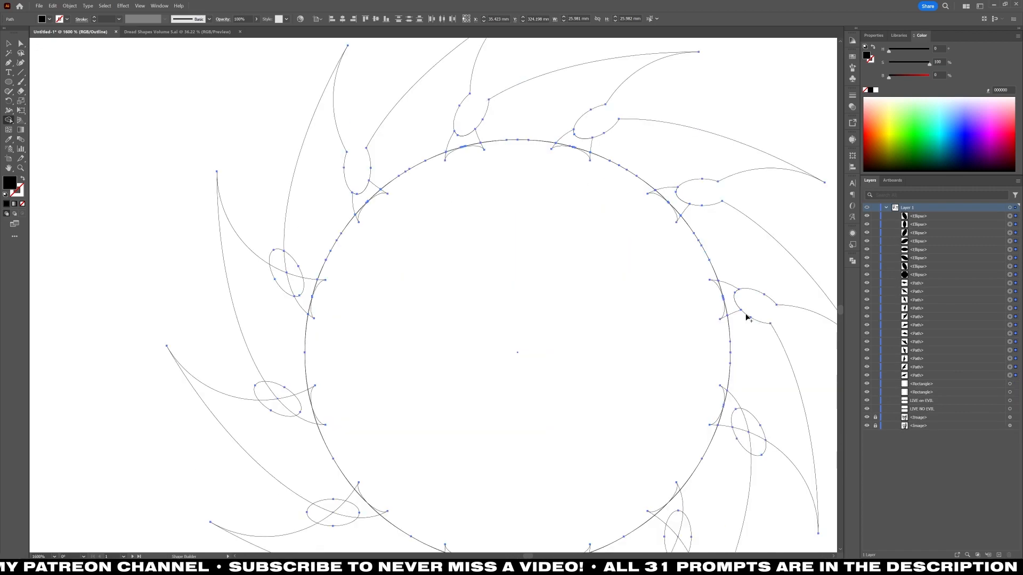
pyautogui.scroll(-1, 746, 317)
pyautogui.moveTo(757, 367); pyautogui.dragTo(740, 341)
pyautogui.moveTo(678, 475); pyautogui.dragTo(677, 445)
pyautogui.scroll(-1, 602, 453)
pyautogui.scroll(2, 404, 442)
pyautogui.moveTo(347, 426); pyautogui.dragTo(315, 424)
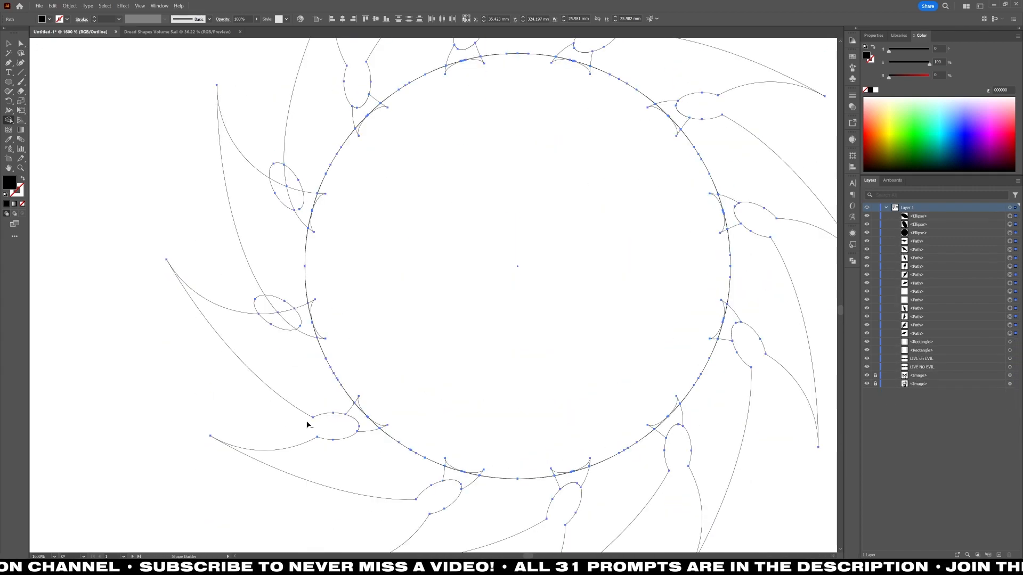
pyautogui.moveTo(291, 321); pyautogui.dragTo(266, 303)
pyautogui.scroll(2, 263, 283)
pyautogui.moveTo(277, 251); pyautogui.dragTo(294, 276)
pyautogui.scroll(2, 325, 240)
# Unite the ring of teeth and the large circle into one solid saw blade, releasing the resulting compound path to fill its gaps.
pyautogui.press('v')
pyautogui.hotkey('ctrl', 'y')
pyautogui.scroll(-3, 369, 208)
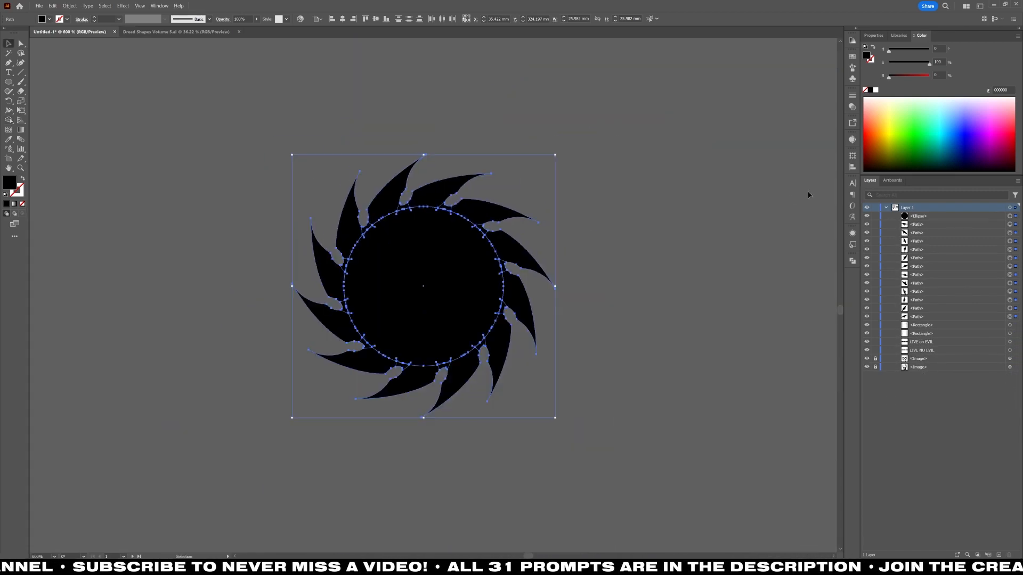
pyautogui.click(850, 204)
pyautogui.click(852, 261)
pyautogui.click(759, 279)
pyautogui.click(634, 279)
pyautogui.click(421, 261)
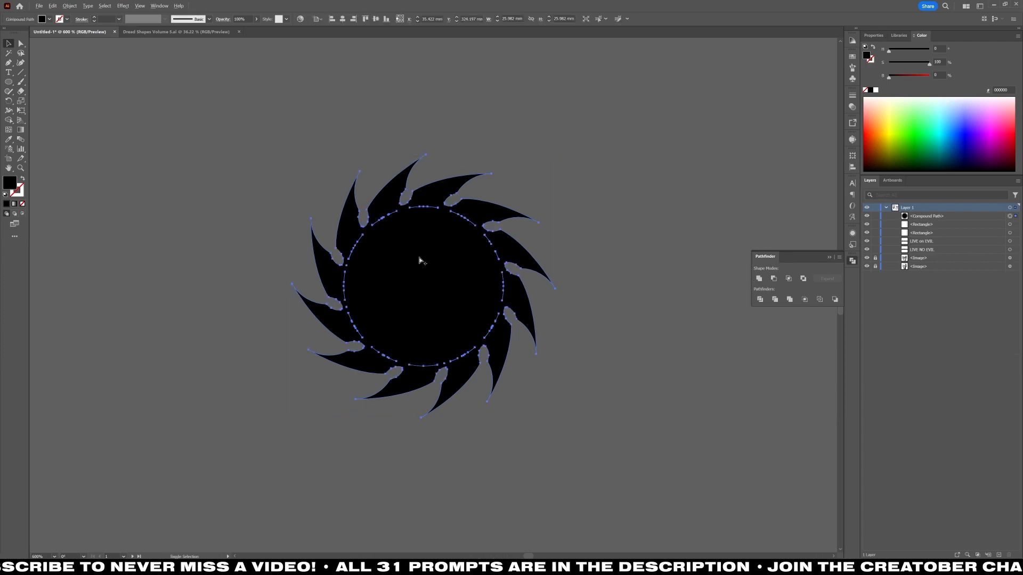
pyautogui.hotkey('ctrl', 'alt', 'shift', '8')
pyautogui.click(760, 279)
pyautogui.click(628, 287)
pyautogui.scroll(1, 446, 307)
pyautogui.click(447, 308)
pyautogui.hotkey('shift', 'x')
pyautogui.click(81, 19)
pyautogui.click(40, 62)
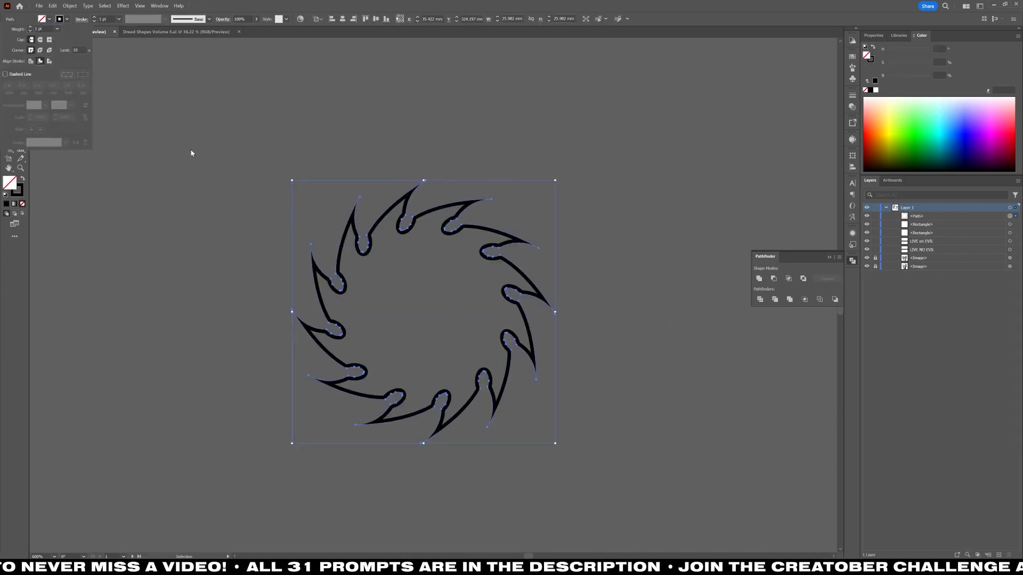
pyautogui.click(193, 153)
pyautogui.hotkey('ctrl', 'z')
pyautogui.hotkey('ctrl', 'z')
pyautogui.click(226, 143)
# Draw a circle centred on the saw blade and fill it with the grey sampled from the canvas background.
pyautogui.press('l')
pyautogui.hotkey('ctrl', 'y')
pyautogui.hotkey('ctrl', 'y')
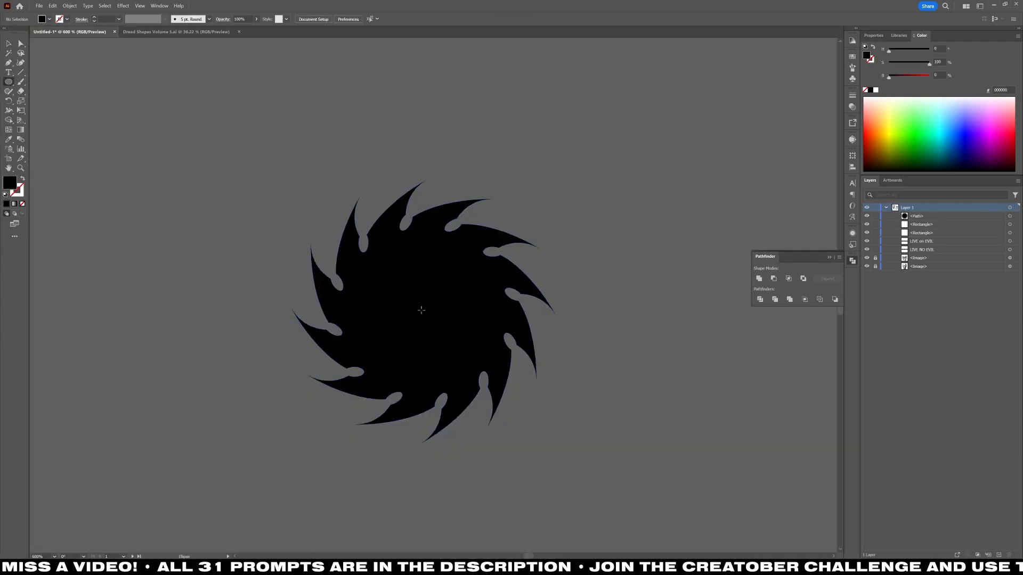
pyautogui.moveTo(424, 312); pyautogui.dragTo(481, 264)
pyautogui.press('i')
pyautogui.click(497, 140)
# Duplicate the grey circle in front, shrink the copy concentrically and fill it black so a grey ring surrounds it.
pyautogui.hotkey('ctrl', 'c')
pyautogui.hotkey('ctrl', 'f')
pyautogui.press('v')
pyautogui.moveTo(481, 312)
pyautogui.mouseDown()
pyautogui.moveTo(450, 313)
pyautogui.moveTo(470, 313)
pyautogui.mouseUp()
pyautogui.press('i')
pyautogui.click(491, 314)
pyautogui.press('v')
pyautogui.click(612, 228)
# Draw an ellipse beside the saw blade and reshape it into a tall oval about 9.5 mm wide and 17.2 mm high.
pyautogui.moveTo(612, 228); pyautogui.dragTo(491, 225)
pyautogui.press('l')
pyautogui.moveTo(544, 317)
pyautogui.mouseDown()
pyautogui.moveTo(575, 286)
pyautogui.moveTo(540, 231)
pyautogui.moveTo(617, 230)
pyautogui.mouseUp()
pyautogui.press('v')
pyautogui.press('e')
pyautogui.moveTo(539, 385); pyautogui.dragTo(539, 398)
pyautogui.click(663, 240)
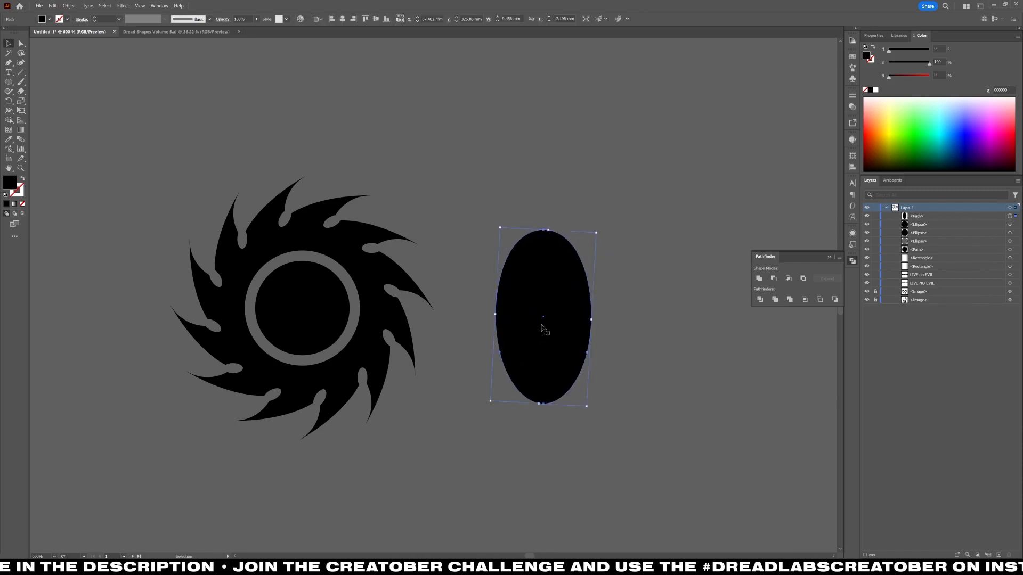
# Undo the oval's last transform, widen its upper end into an egg-shaped petal with Free Transform and reset its bounding box.
pyautogui.hotkey('ctrl', 'z')
pyautogui.press('e')
pyautogui.moveTo(574, 230); pyautogui.dragTo(621, 230)
pyautogui.click(70, 6)
pyautogui.moveTo(85, 14)
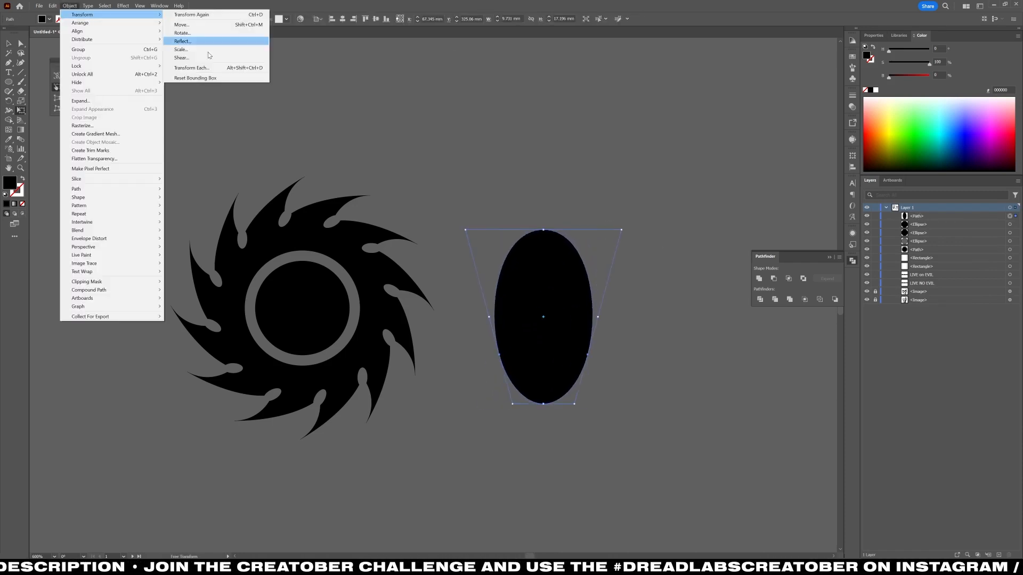
pyautogui.click(195, 77)
pyautogui.moveTo(543, 404); pyautogui.dragTo(543, 315)
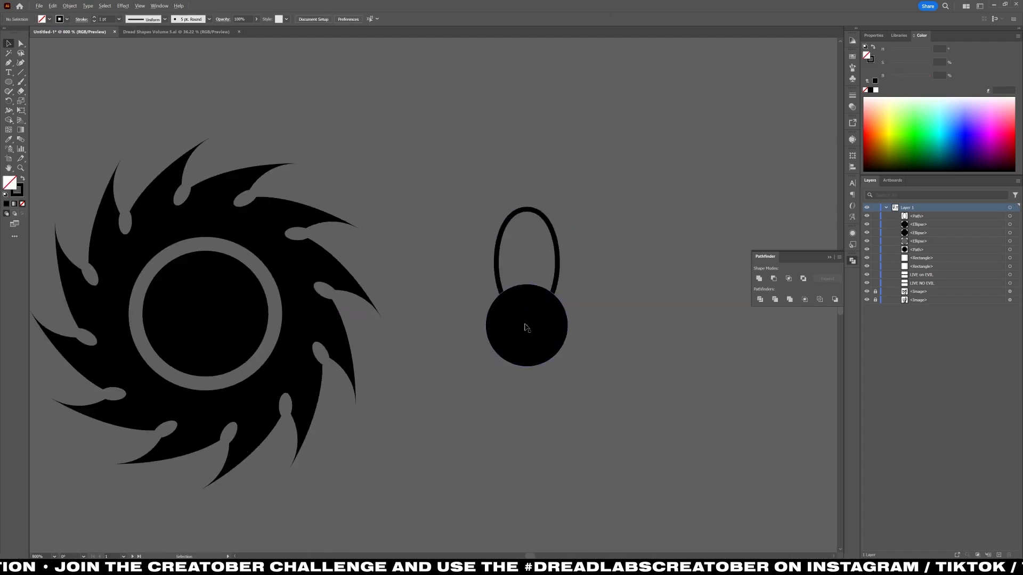
# Rotate copies of the petal at 30° intervals around the small black circle's center to form a twelve-petal flower.
pyautogui.hotkey('ctrl', 'y')
pyautogui.keyDown('alt'); pyautogui.click(526, 324); pyautogui.keyUp('alt')
pyautogui.click(286, 267)
pyautogui.hotkey('ctrl', 'd')
pyautogui.hotkey('ctrl', 'd')
pyautogui.hotkey('ctrl', 'd')
pyautogui.hotkey('ctrl', 'd')
pyautogui.hotkey('ctrl', 'd')
pyautogui.hotkey('ctrl', 'd')
pyautogui.hotkey('ctrl', 'd')
pyautogui.hotkey('ctrl', 'd')
pyautogui.hotkey('ctrl', 'd')
pyautogui.hotkey('ctrl', 'd')
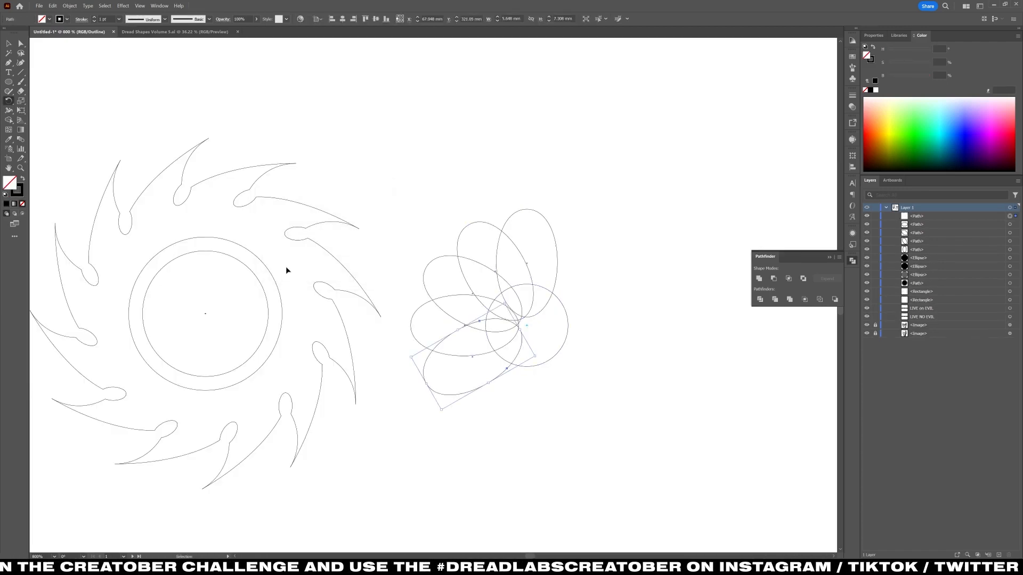
pyautogui.hotkey('ctrl', 'y')
# Select the twelve petals and use Shape Builder to merge their overlaps so six alternate petals sit in front of the others.
pyautogui.press('v')
pyautogui.click(561, 210)
pyautogui.moveTo(577, 230); pyautogui.dragTo(572, 223)
pyautogui.moveTo(455, 190); pyautogui.dragTo(548, 340)
pyautogui.keyDown('shift'); pyautogui.click(526, 286); pyautogui.keyUp('shift')
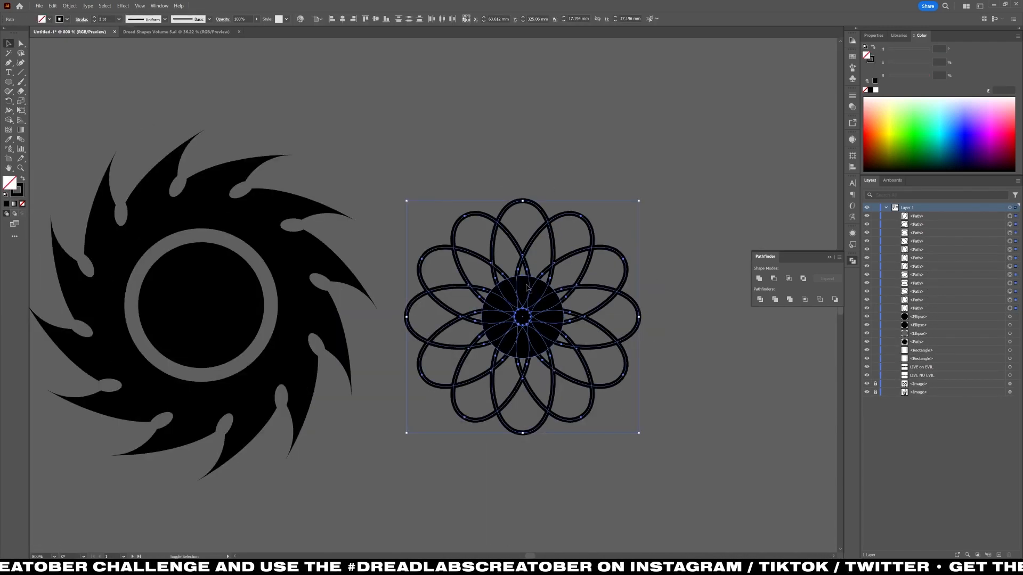
pyautogui.click(523, 251)
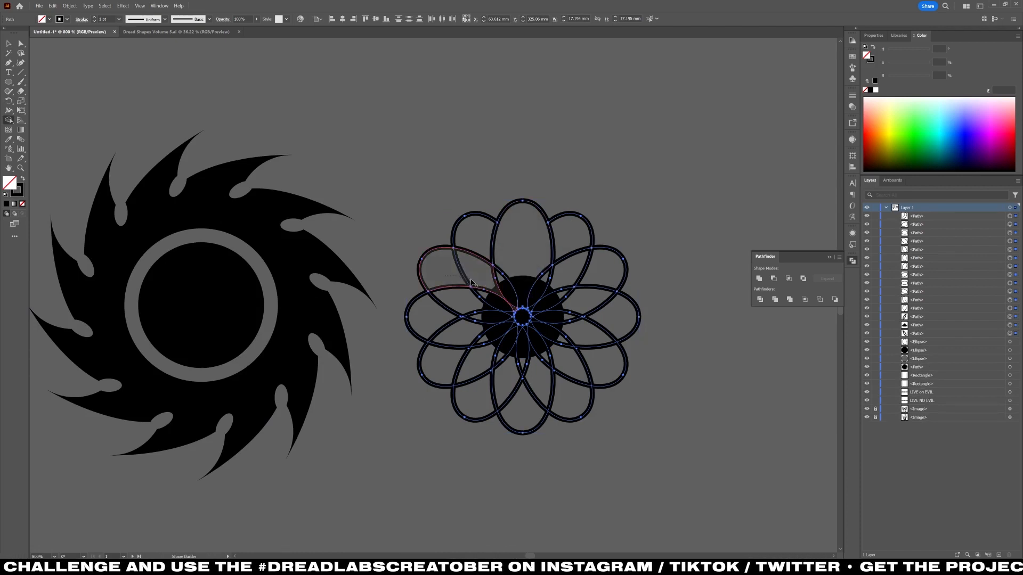
pyautogui.moveTo(471, 280); pyautogui.dragTo(450, 290)
pyautogui.moveTo(452, 325); pyautogui.dragTo(473, 369)
pyautogui.moveTo(500, 385); pyautogui.dragTo(545, 385)
pyautogui.moveTo(572, 367); pyautogui.dragTo(628, 277)
pyautogui.press('v')
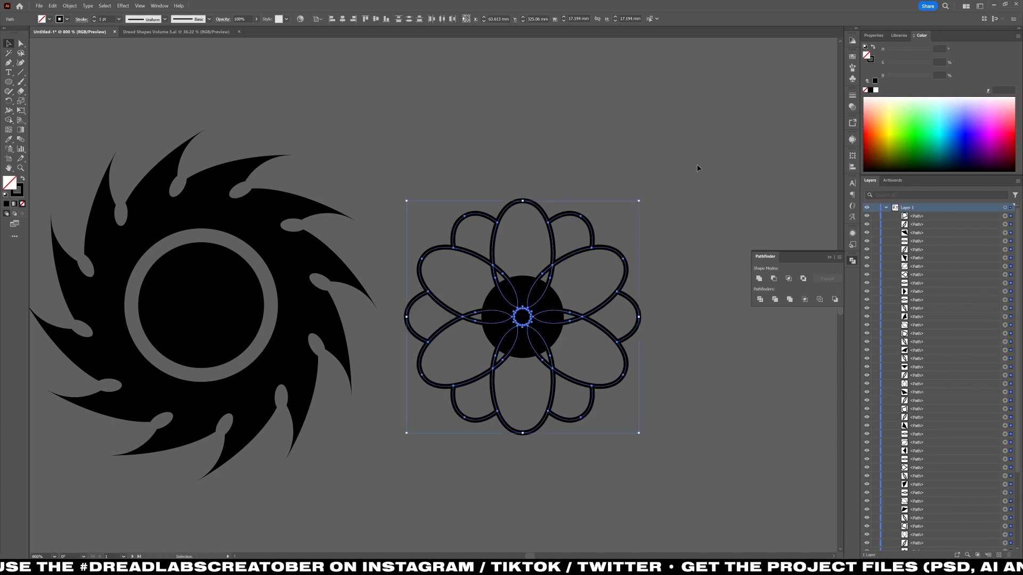
# Undo the last Shape Builder changes to the flower.
pyautogui.click(640, 205)
pyautogui.scroll(-1, 636, 192)
pyautogui.scroll(3, 575, 277)
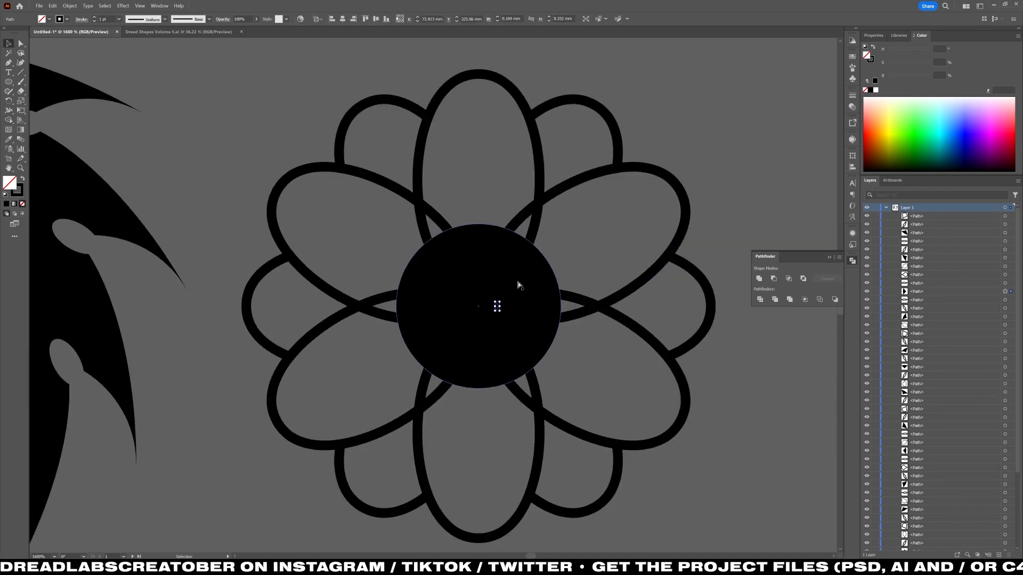
pyautogui.hotkey('ctrl', 'z')
# Give the flower's central circle a grey fill with a black outline and bring it in front of the petals.
pyautogui.click(483, 244)
pyautogui.hotkey('shift', 'x')
pyautogui.press('i')
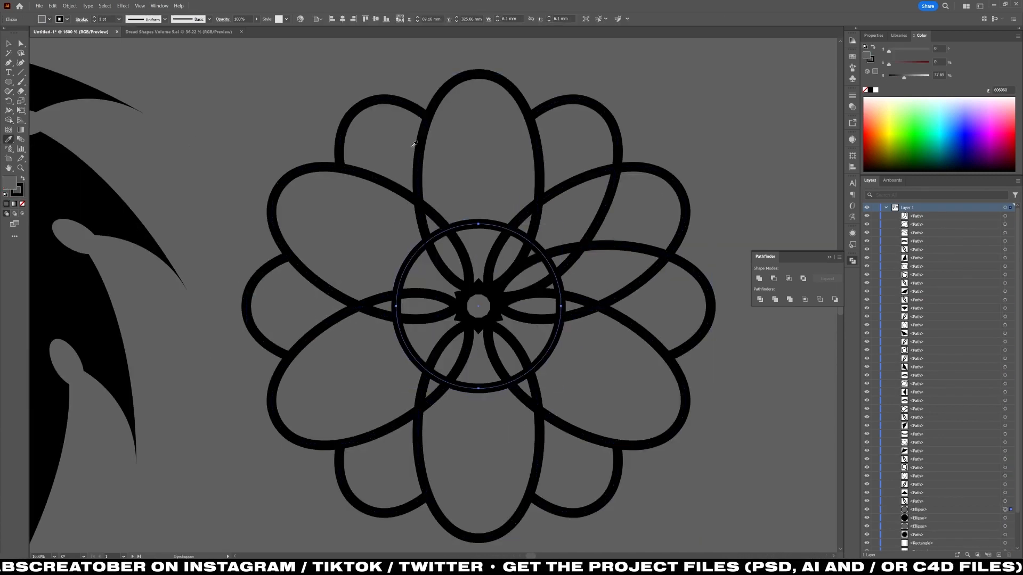
pyautogui.press('v')
pyautogui.hotkey('ctrl', 'shift', ']')
# Select the whole flower and enlarge it proportionally to about 24.6 mm wide.
pyautogui.click(233, 240)
pyautogui.scroll(-2, 232, 240)
pyautogui.moveTo(233, 248); pyautogui.dragTo(402, 277)
pyautogui.moveTo(397, 183); pyautogui.dragTo(628, 394)
pyautogui.moveTo(642, 297); pyautogui.dragTo(692, 290)
pyautogui.click(703, 342)
pyautogui.moveTo(703, 342); pyautogui.dragTo(701, 340)
# Duplicate the flower's central circle in front, shrink the copy concentrically to about 5.4 mm and swap it to a black fill.
pyautogui.click(566, 266)
pyautogui.hotkey('ctrl', 'c')
pyautogui.hotkey('ctrl', 'f')
pyautogui.moveTo(582, 295); pyautogui.dragTo(559, 294)
pyautogui.hotkey('shift', 'x')
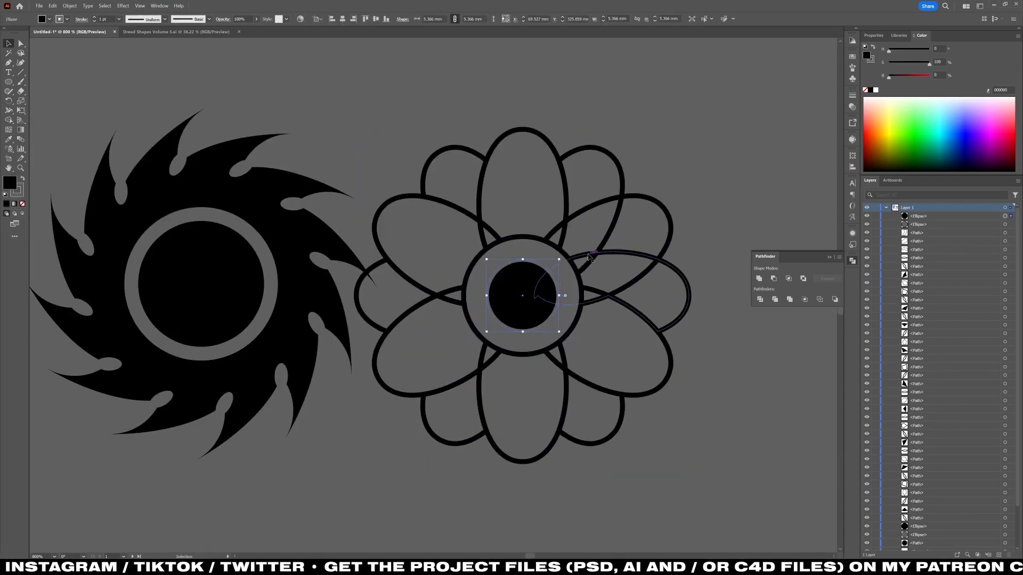
# Group the saw blade together with its grey ring and black central circle.
pyautogui.click(686, 189)
pyautogui.scroll(-2, 686, 189)
pyautogui.moveTo(684, 196); pyautogui.dragTo(563, 382)
pyautogui.scroll(-1, 336, 361)
pyautogui.scroll(3, 311, 401)
pyautogui.moveTo(183, 299); pyautogui.dragTo(389, 440)
pyautogui.moveTo(446, 299); pyautogui.dragTo(106, 274)
pyautogui.scroll(-1, 224, 286)
pyautogui.hotkey('ctrl', 'z')
pyautogui.keyDown('shift'); pyautogui.click(197, 320); pyautogui.keyUp('shift')
pyautogui.hotkey('ctrl', 'g')
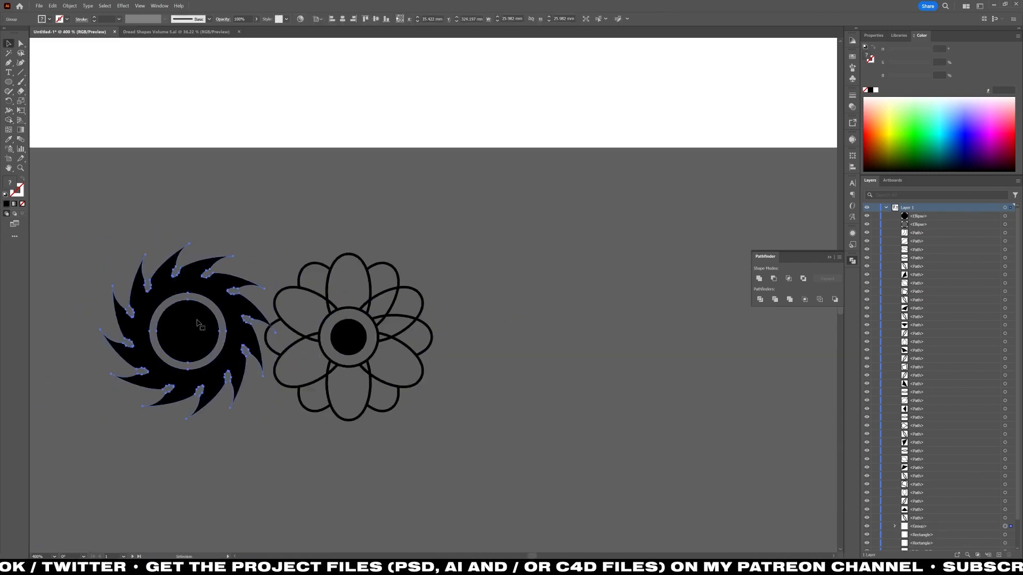
# Group all the flower's parts and move the flower inside the lower-right corner of the LIVE NO EVIL poster's frame.
pyautogui.click(349, 387)
pyautogui.scroll(2, 349, 387)
pyautogui.hotkey('ctrl', 'z')
pyautogui.scroll(-5, 280, 251)
pyautogui.press('v')
pyautogui.click(254, 246)
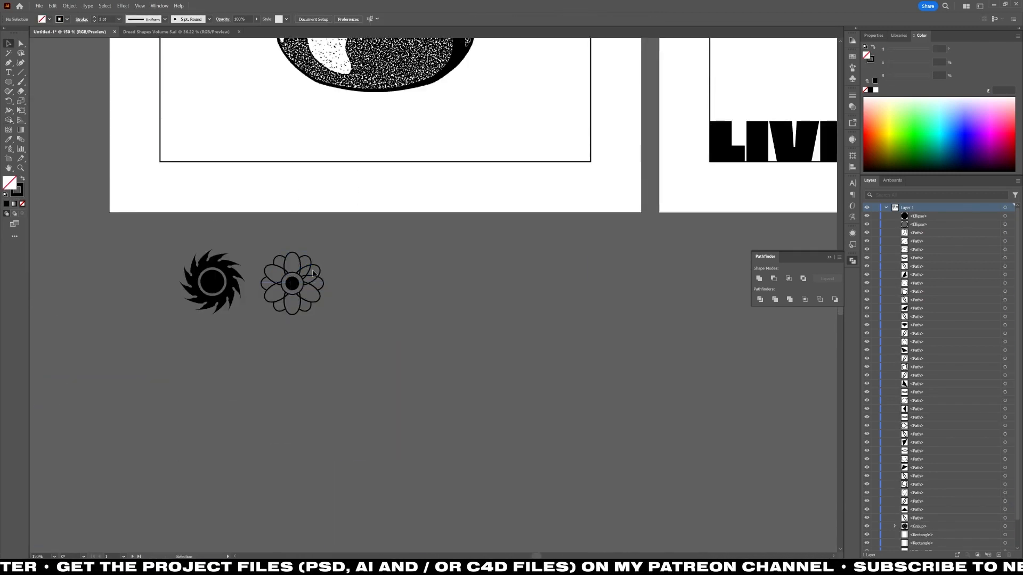
pyautogui.moveTo(254, 246); pyautogui.dragTo(332, 320)
pyautogui.hotkey('ctrl', 'g')
pyautogui.moveTo(293, 283); pyautogui.dragTo(522, 119)
# Use Shape Builder on the flower's center to clear the grey ring and merge the inner pieces into a single circle.
pyautogui.scroll(4, 523, 109)
pyautogui.scroll(1, 524, 268)
pyautogui.hotkey('shift', 'm')
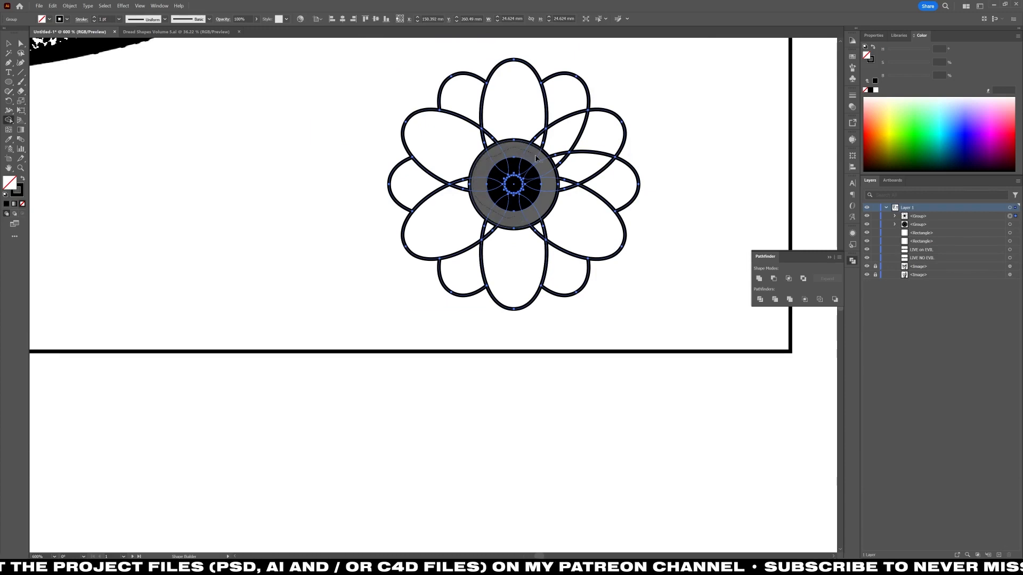
pyautogui.moveTo(535, 158)
pyautogui.mouseDown()
pyautogui.moveTo(513, 216)
pyautogui.moveTo(532, 195)
pyautogui.moveTo(518, 204)
pyautogui.mouseUp()
pyautogui.scroll(4, 513, 175)
pyautogui.moveTo(471, 248)
pyautogui.mouseDown()
pyautogui.moveTo(541, 178)
pyautogui.moveTo(498, 267)
pyautogui.mouseUp()
pyautogui.scroll(-2, 490, 260)
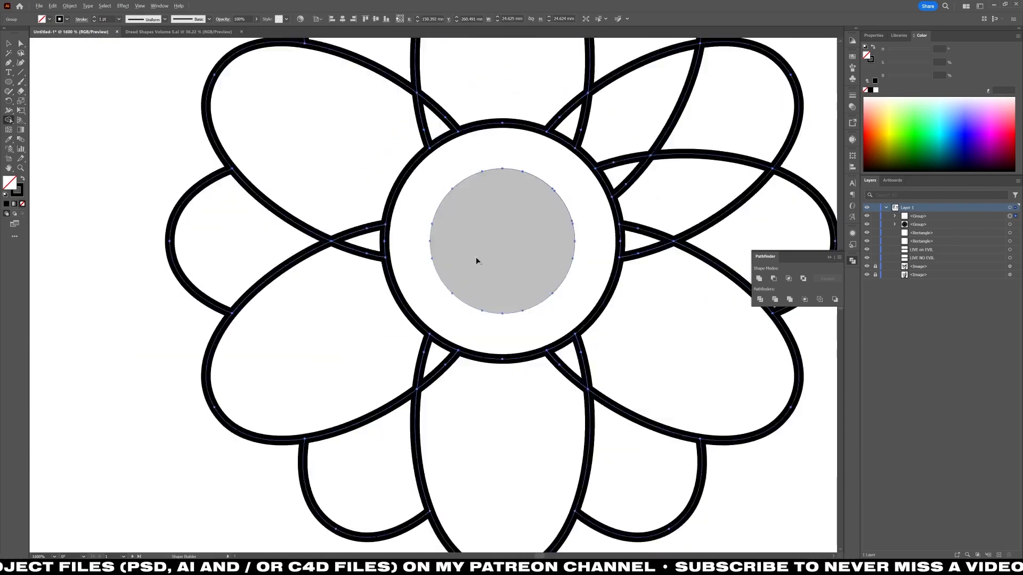
pyautogui.scroll(-2, 473, 260)
# Isolate the flower group and apply the outer center circle's black outline style to the inner circle.
pyautogui.press('v')
pyautogui.click(289, 250)
pyautogui.hotkey('ctrl', 'y')
pyautogui.press('a')
pyautogui.press('v')
pyautogui.doubleClick(452, 255)
pyautogui.hotkey('ctrl', 'y')
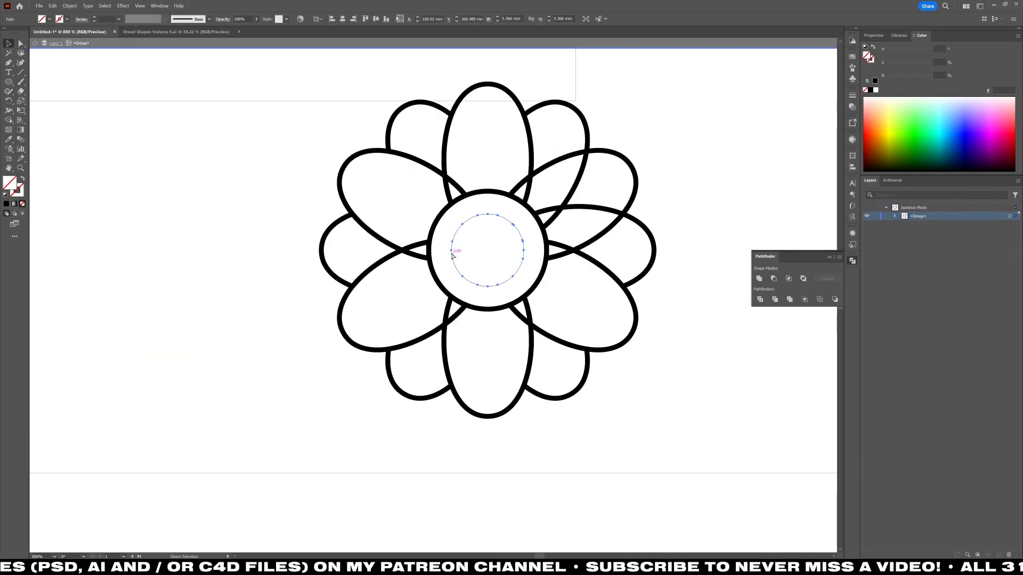
pyautogui.press('i')
pyautogui.click(431, 260)
pyautogui.press('v')
pyautogui.scroll(-5, 495, 226)
pyautogui.doubleClick(496, 226)
# Place the saw-blade group inside the upper-right corner of the LIVE ON EVIL poster's frame.
pyautogui.hotkey('ctrl', 'y')
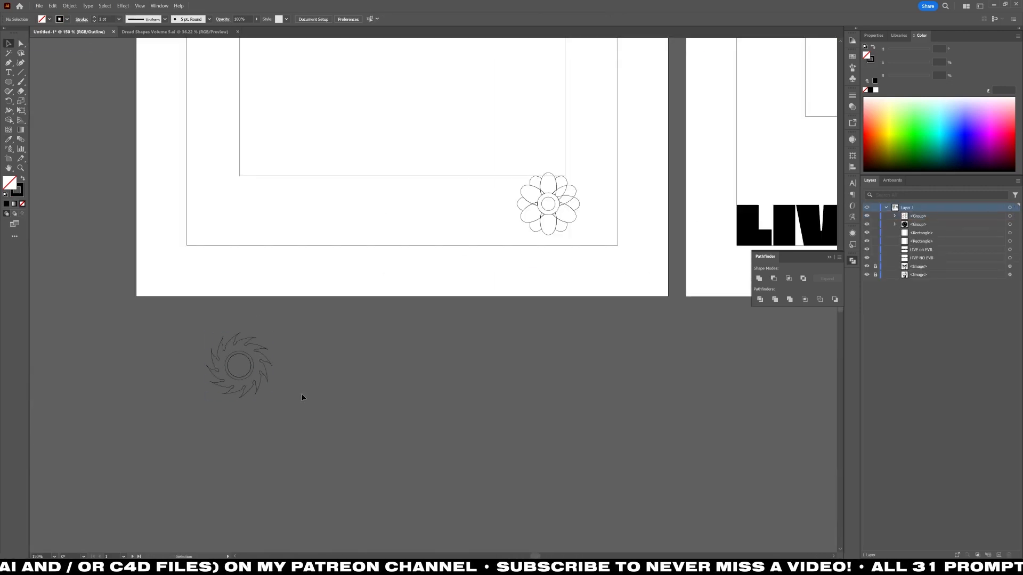
pyautogui.moveTo(301, 397); pyautogui.dragTo(200, 373)
pyautogui.scroll(4, 200, 373)
pyautogui.scroll(-4, 199, 372)
pyautogui.hotkey('ctrl', 'y')
pyautogui.click(193, 357)
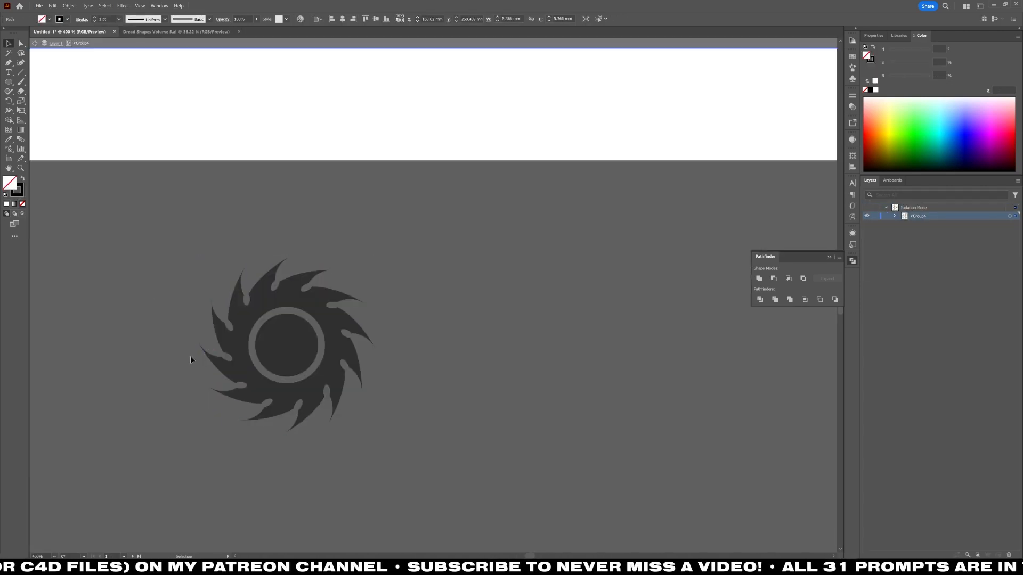
pyautogui.hotkey('ctrl', 'y')
pyautogui.click(258, 335)
pyautogui.hotkey('ctrl', 'y')
pyautogui.scroll(-3, 258, 334)
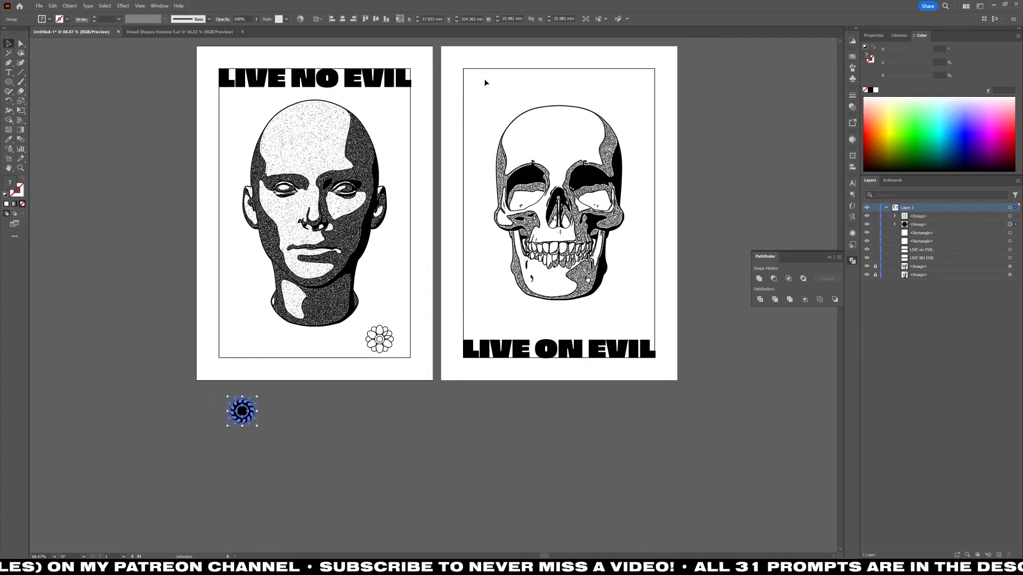
pyautogui.keyDown('shift'); pyautogui.click(485, 82); pyautogui.keyUp('shift')
pyautogui.click(415, 316)
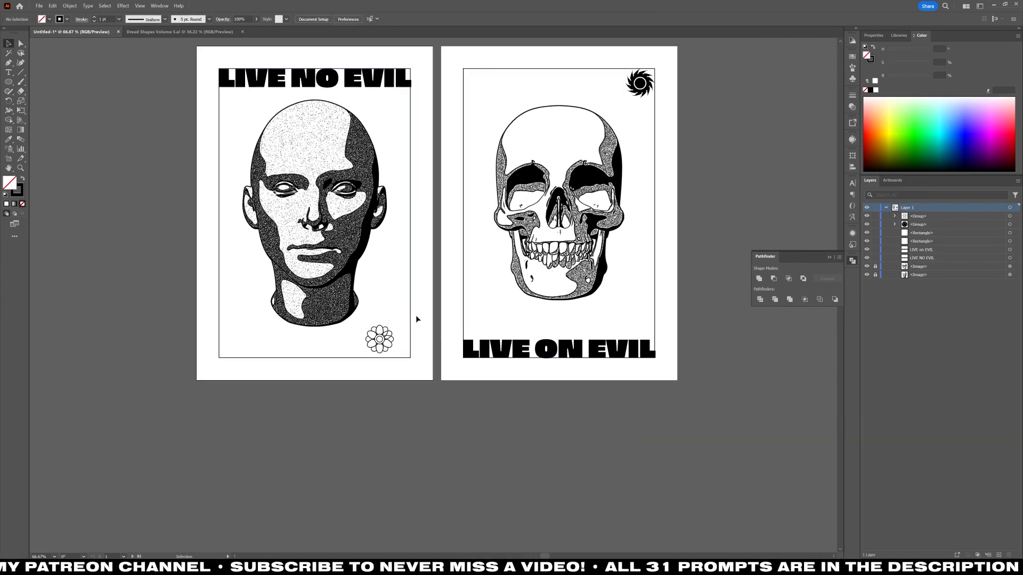
# Align the flower group flush with the lower-right corner of the LIVE NO EVIL poster's frame.
pyautogui.moveTo(415, 317); pyautogui.dragTo(369, 350)
pyautogui.click(353, 19)
pyautogui.click(387, 20)
# Duplicate the flower in place and align the copy to the lower-left corner of the same frame.
pyautogui.click(355, 377)
pyautogui.scroll(1, 355, 379)
pyautogui.hotkey('ctrl', 'c')
pyautogui.hotkey('ctrl', 'f')
pyautogui.keyDown('shift'); pyautogui.click(410, 354); pyautogui.keyUp('shift')
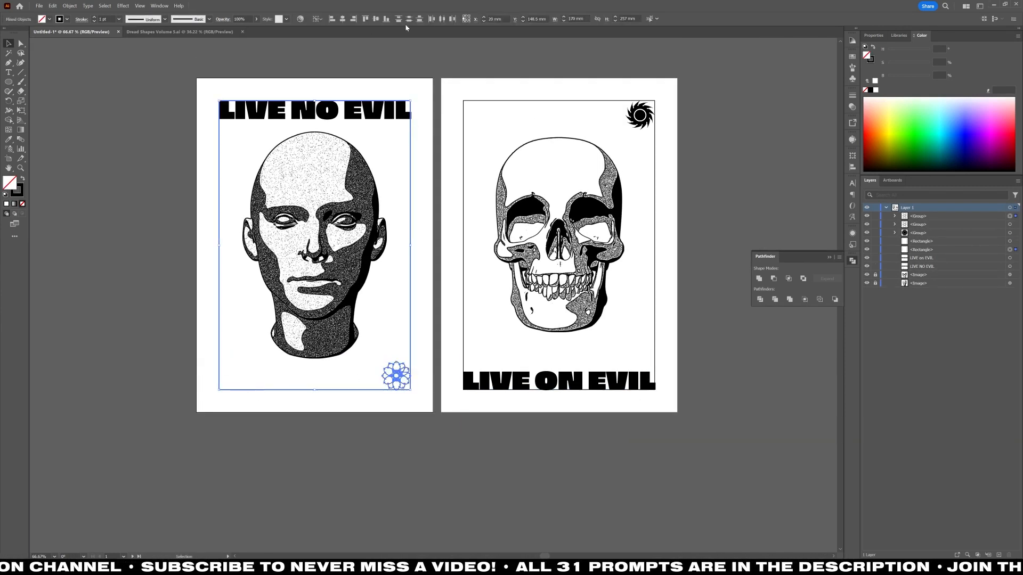
pyautogui.click(352, 20)
pyautogui.click(353, 60)
# Duplicate the saw blade into the upper-left corner of the LIVE ON EVIL poster's frame and hide both frame rectangles.
pyautogui.click(639, 116)
pyautogui.hotkey('ctrl', 'c')
pyautogui.hotkey('ctrl', 'f')
pyautogui.keyDown('shift'); pyautogui.click(463, 128); pyautogui.keyUp('shift')
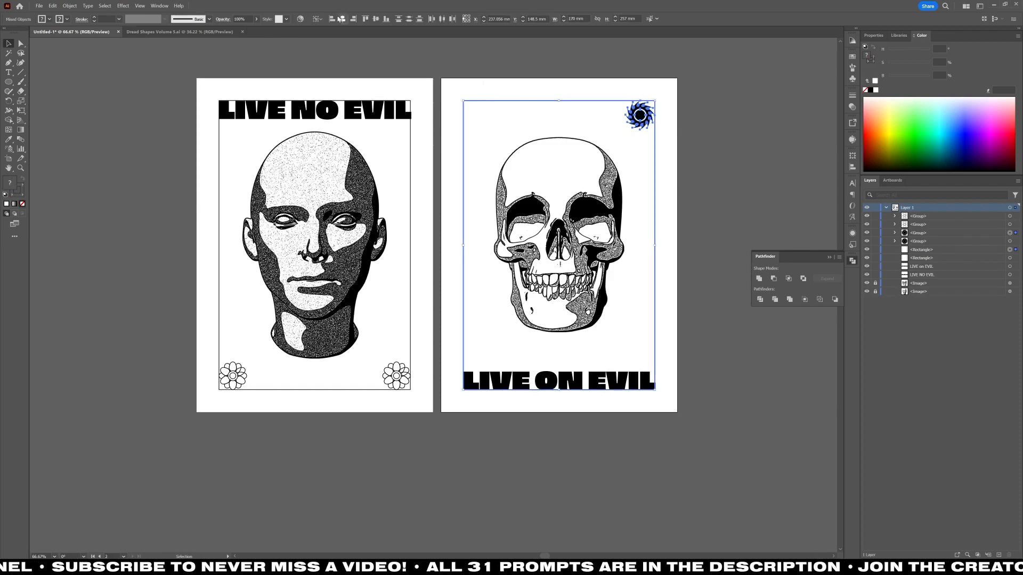
pyautogui.click(333, 20)
pyautogui.click(362, 60)
pyautogui.scroll(1, 601, 339)
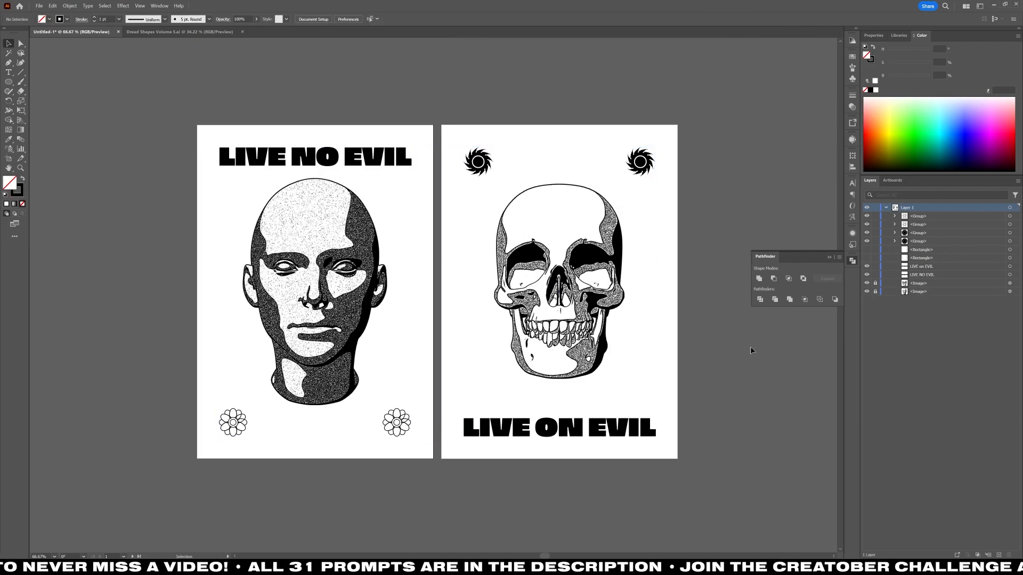
# Try adding the line "there can't be good without the b" in the Briller font as point text below the LIVE NO EVIL poster.
pyautogui.click(376, 19)
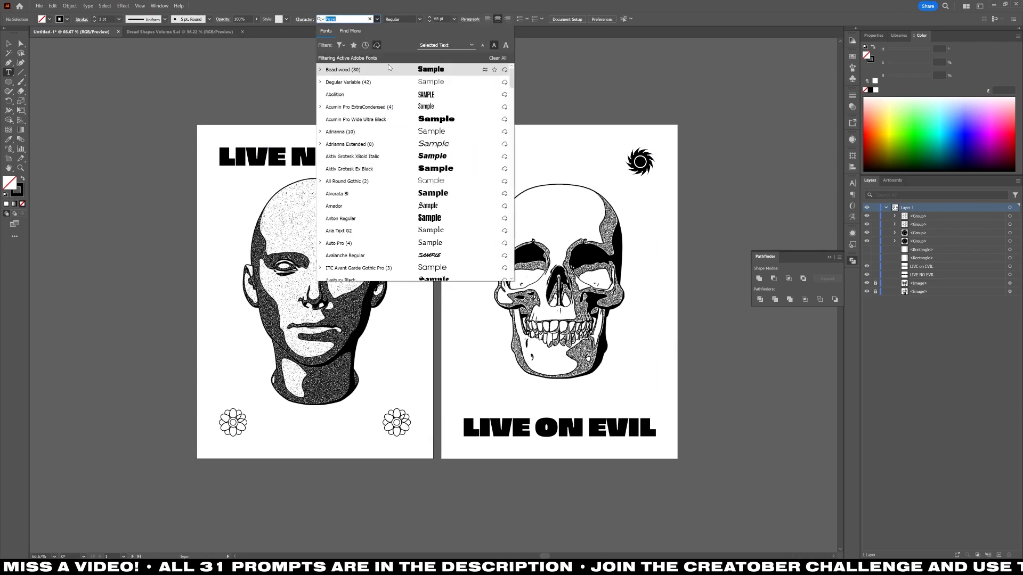
pyautogui.scroll(-5, 385, 192)
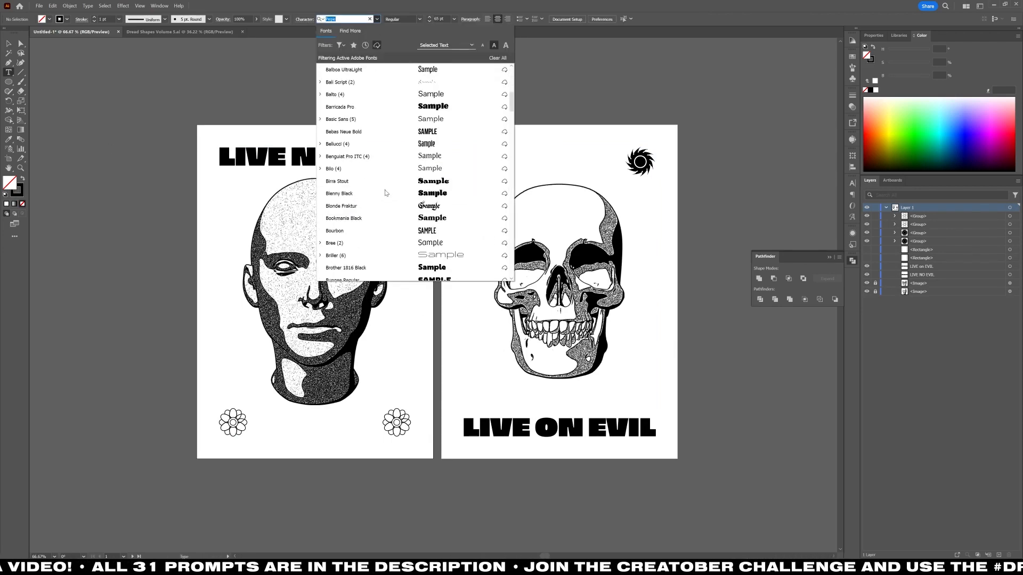
pyautogui.click(380, 255)
pyautogui.click(201, 491)
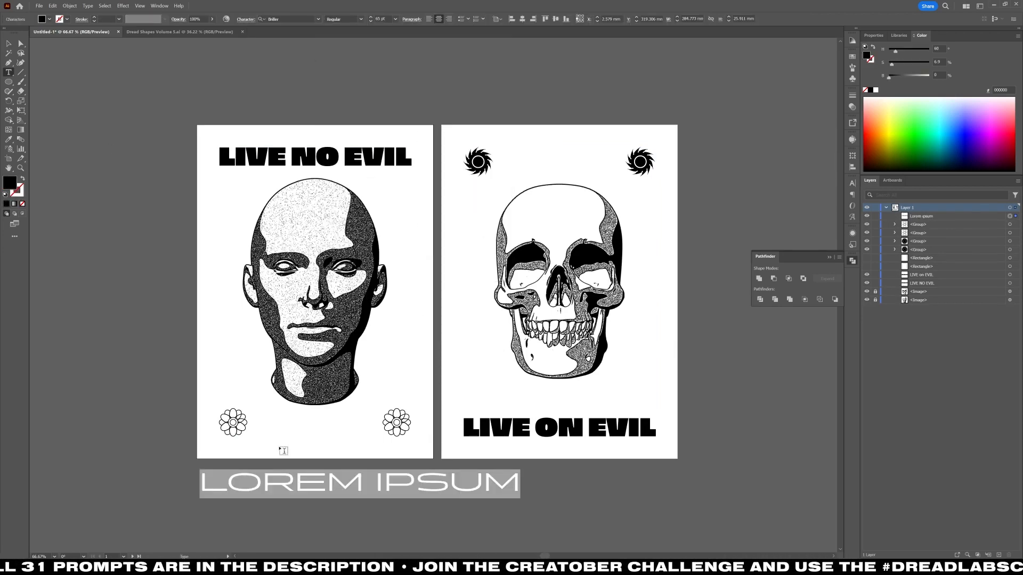
pyautogui.press('BackSpace')
pyautogui.write("there can't be good")
pyautogui.press('Return')
pyautogui.write('without the b')
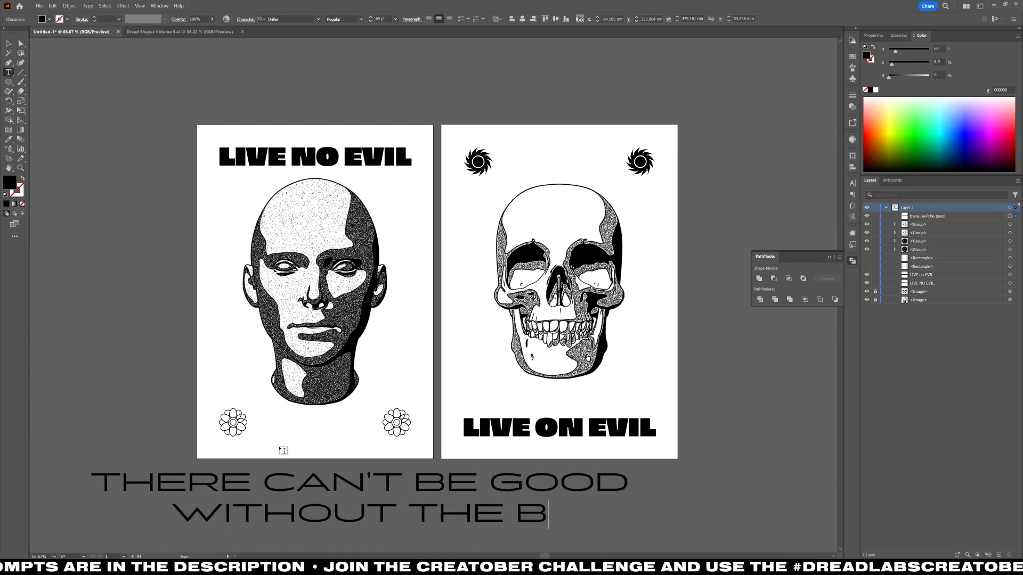
pyautogui.press('Escape')
pyautogui.hotkey('ctrl', 'z')
# Create a text box between the two flowers reading "there can't be good without the bad" at 10 pt.
pyautogui.click(8, 72)
pyautogui.moveTo(256, 439); pyautogui.dragTo(371, 411)
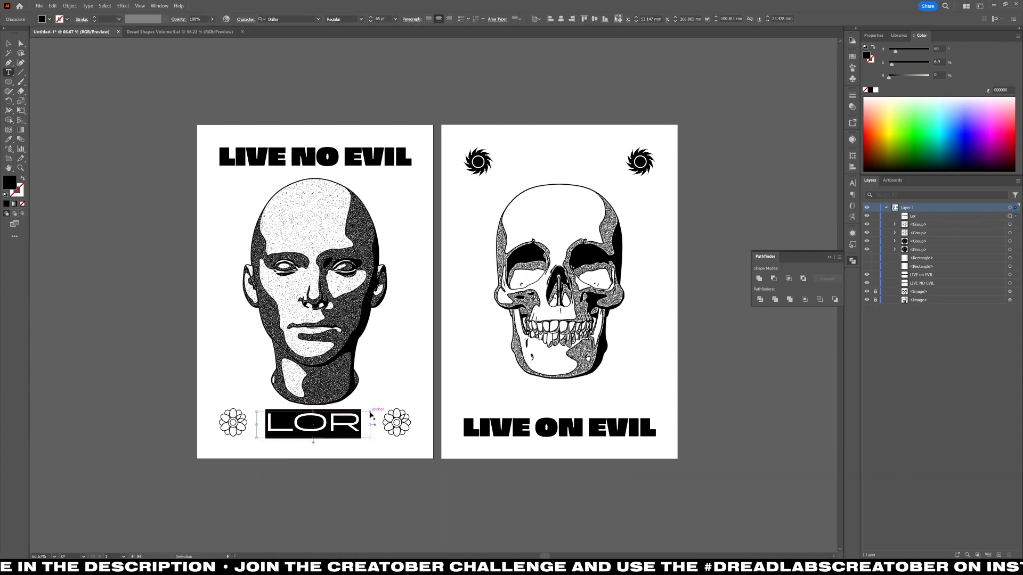
pyautogui.keyDown('shift'); pyautogui.click(372, 21); pyautogui.keyUp('shift')
pyautogui.keyDown('shift'); pyautogui.click(372, 21); pyautogui.keyUp('shift')
pyautogui.keyDown('shift'); pyautogui.click(371, 21); pyautogui.keyUp('shift')
pyautogui.keyDown('shift'); pyautogui.click(371, 21); pyautogui.keyUp('shift')
pyautogui.keyDown('shift'); pyautogui.click(371, 22); pyautogui.keyUp('shift')
# Change the slogan's font to Soulcraft Condensed and justify all of its lines.
pyautogui.click(319, 19)
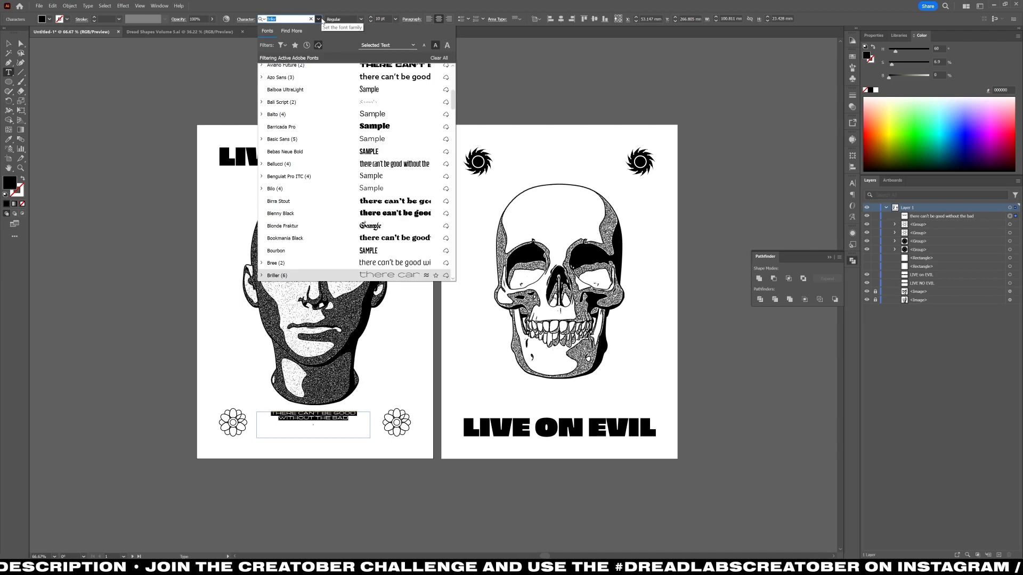
pyautogui.write('soul')
pyautogui.click(318, 46)
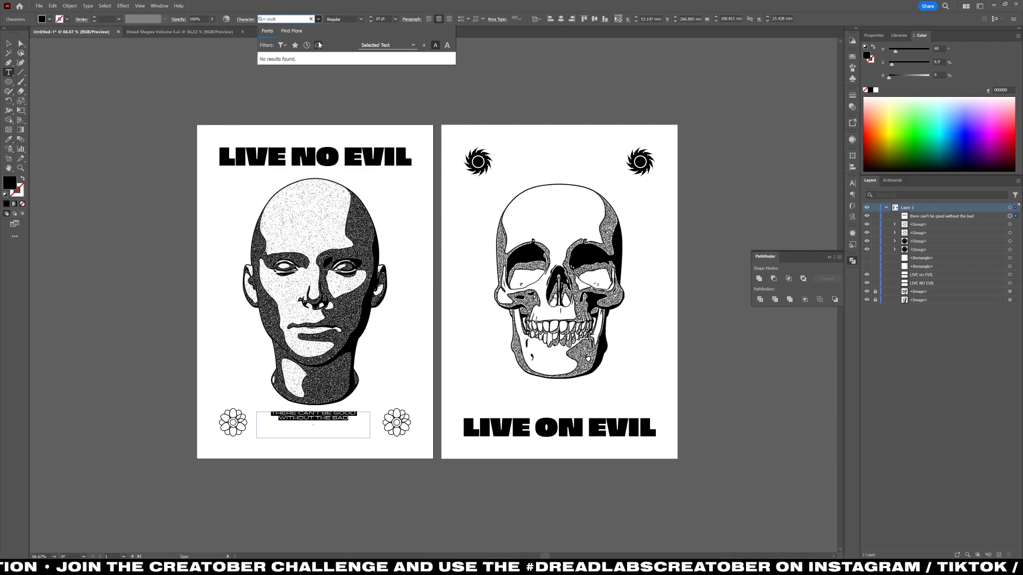
pyautogui.click(307, 61)
pyautogui.scroll(1, 274, 452)
pyautogui.click(430, 21)
pyautogui.click(435, 31)
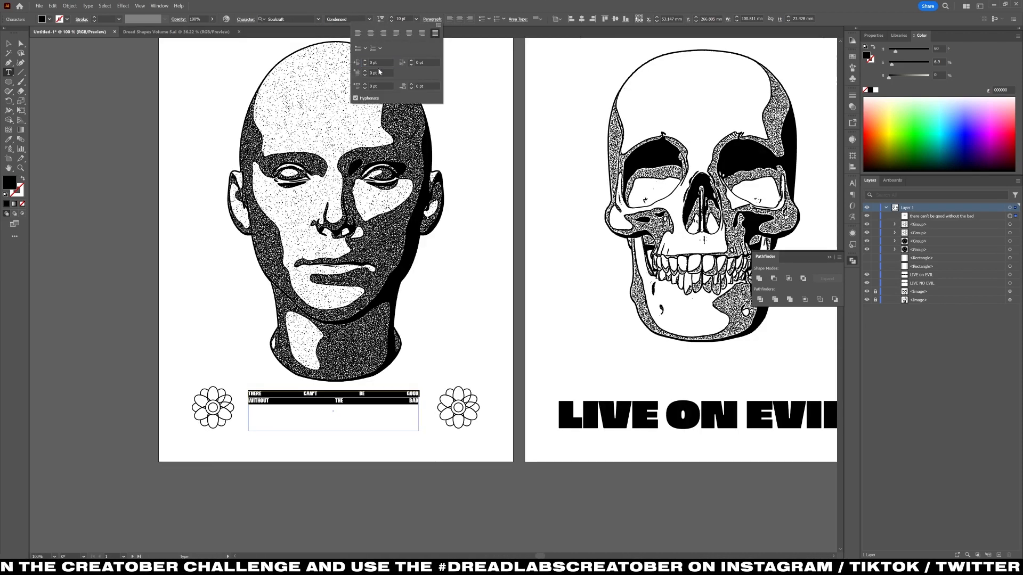
# Enlarge the slogan to 25 pt and adjust the height and position of its text box between the flowers.
pyautogui.keyDown('shift'); pyautogui.click(392, 17); pyautogui.keyUp('shift')
pyautogui.click(392, 17)
pyautogui.click(391, 17)
pyautogui.click(391, 17)
pyautogui.click(392, 17)
pyautogui.press('Escape')
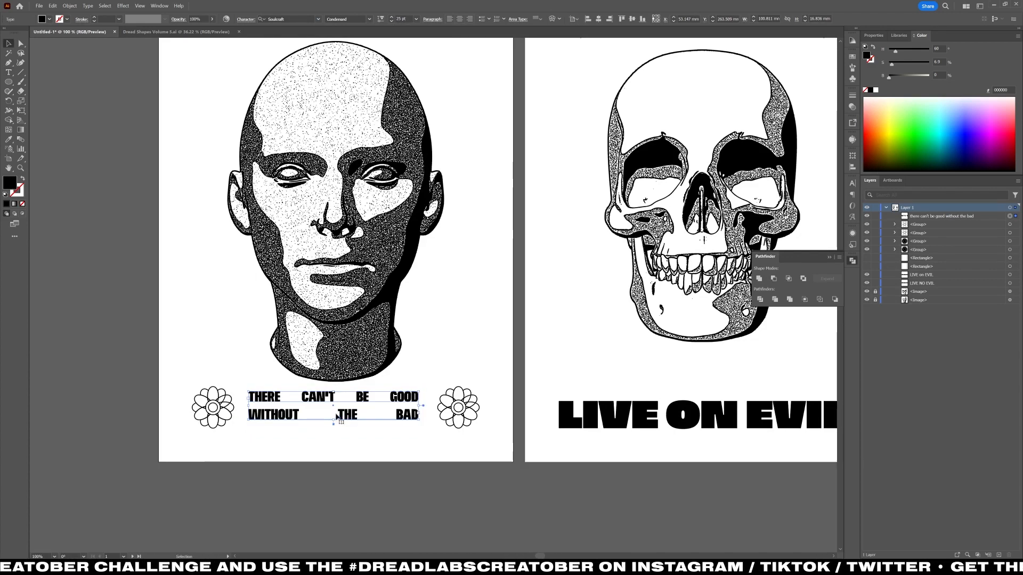
pyautogui.scroll(3, 336, 430)
pyautogui.moveTo(344, 431); pyautogui.dragTo(344, 432)
pyautogui.moveTo(338, 321); pyautogui.dragTo(339, 306)
pyautogui.scroll(-2, 331, 337)
# Set the slogan's size to 36 pt and fine-tune the spacing between its two lines.
pyautogui.keyDown('shift'); pyautogui.click(391, 18); pyautogui.keyUp('shift')
pyautogui.click(392, 18)
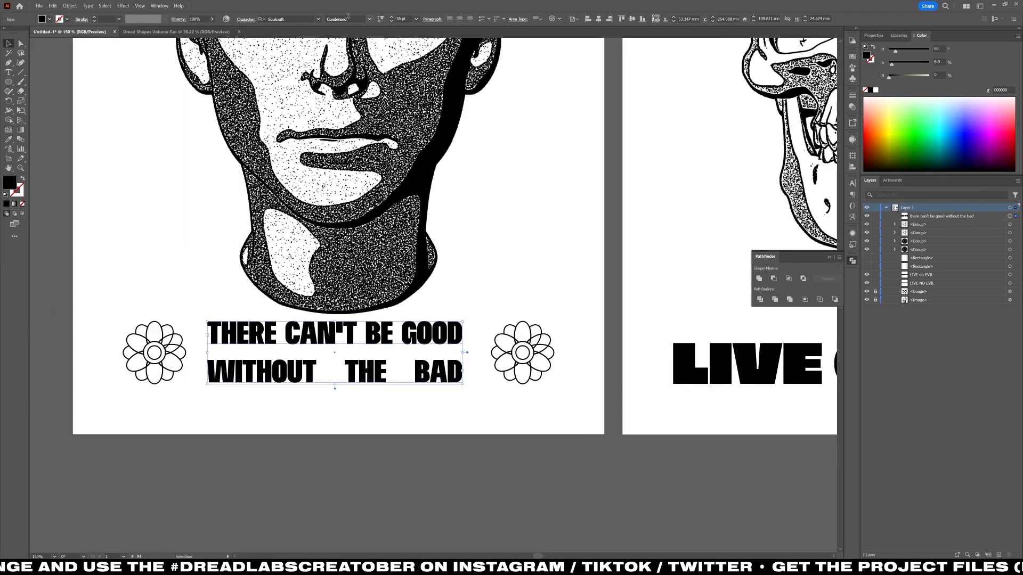
pyautogui.click(246, 19)
pyautogui.click(225, 56)
pyautogui.click(225, 59)
pyautogui.press('Escape')
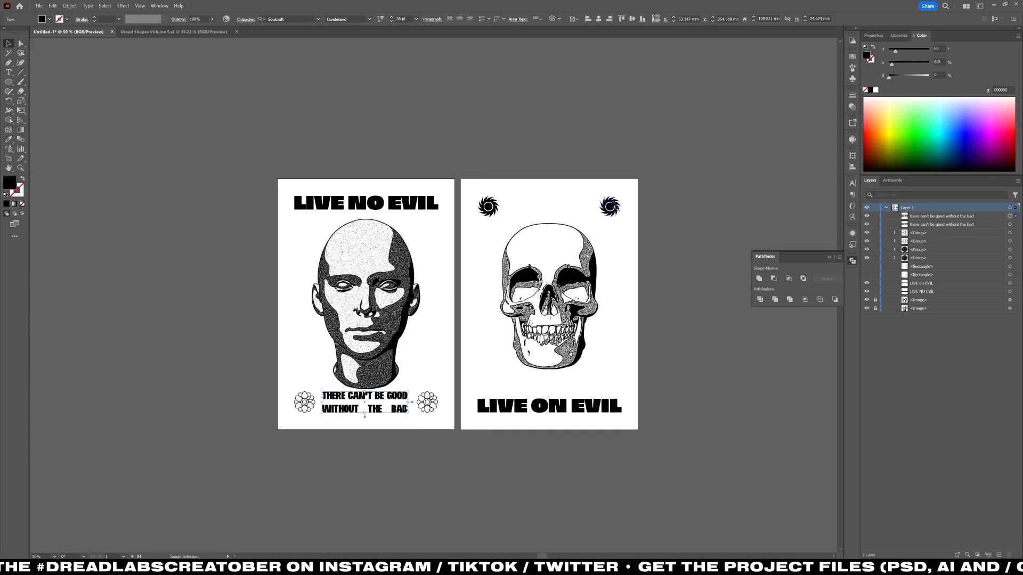
# Duplicate the slogan onto the LIVE ON EVIL poster and align it between the two saw blades.
pyautogui.keyDown('shift'); pyautogui.click(613, 206); pyautogui.keyUp('shift')
pyautogui.click(621, 19)
pyautogui.moveTo(403, 207); pyautogui.dragTo(584, 207)
pyautogui.click(599, 19)
pyautogui.click(405, 238)
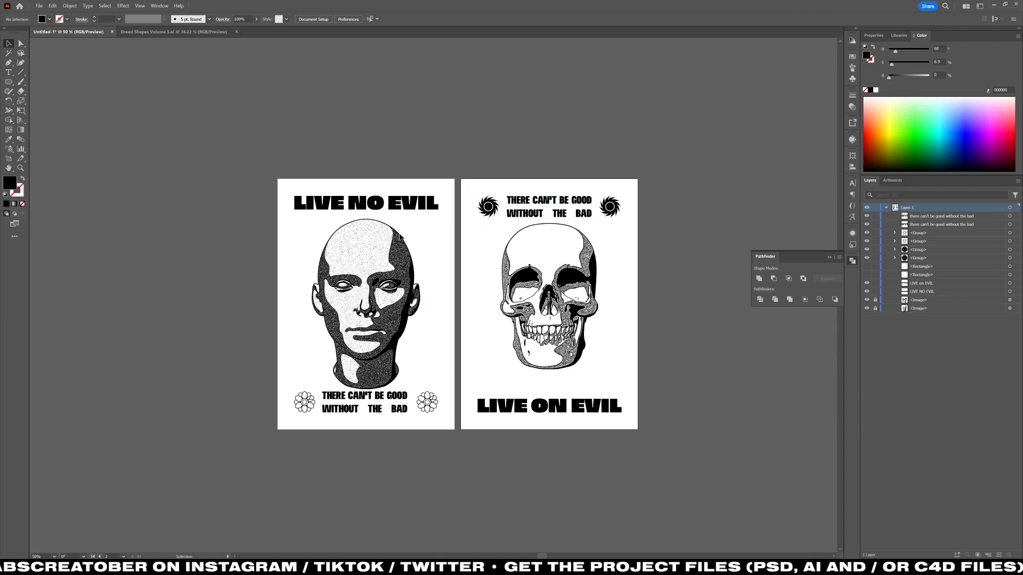
# Draw a black rectangle about 171 by 91 mm over the lower skull, directly above the LIVE ON EVIL title.
pyautogui.scroll(1, 336, 417)
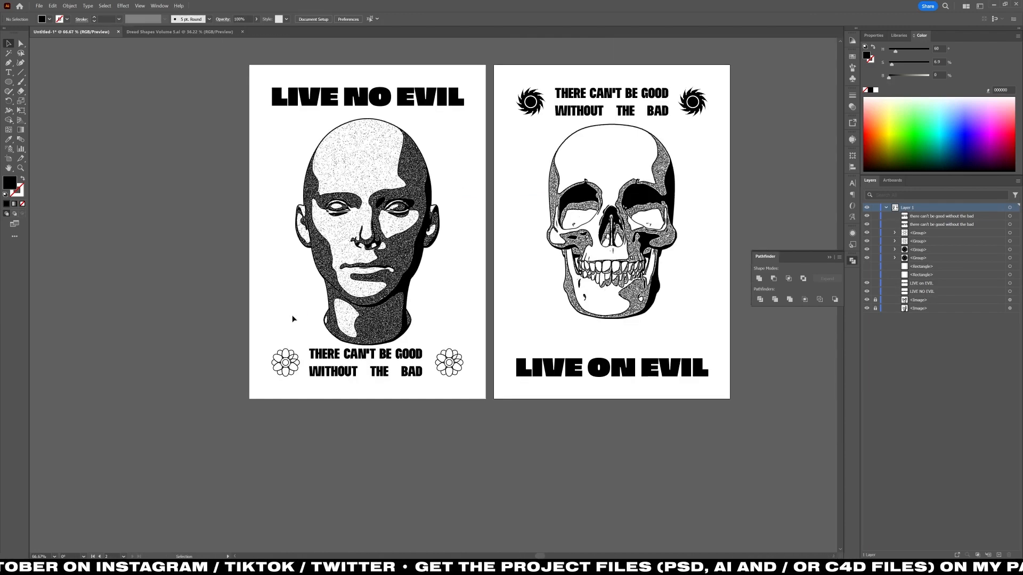
pyautogui.scroll(2, 291, 318)
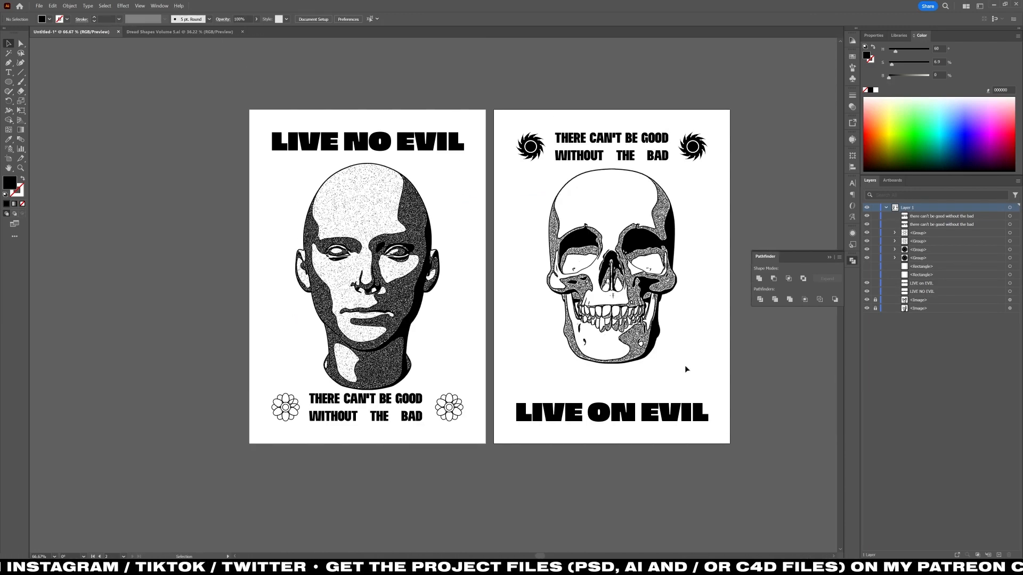
pyautogui.press('m')
pyautogui.moveTo(517, 400)
pyautogui.mouseDown()
pyautogui.moveTo(707, 367)
pyautogui.moveTo(708, 297)
pyautogui.mouseUp()
pyautogui.press('v')
# Warp the rectangle with the Arc Upper style and a negative horizontal bend so its upper edge curves inward around the skull.
pyautogui.click(123, 5)
pyautogui.moveTo(197, 126)
pyautogui.click(229, 134)
pyautogui.click(277, 360)
pyautogui.click(271, 387)
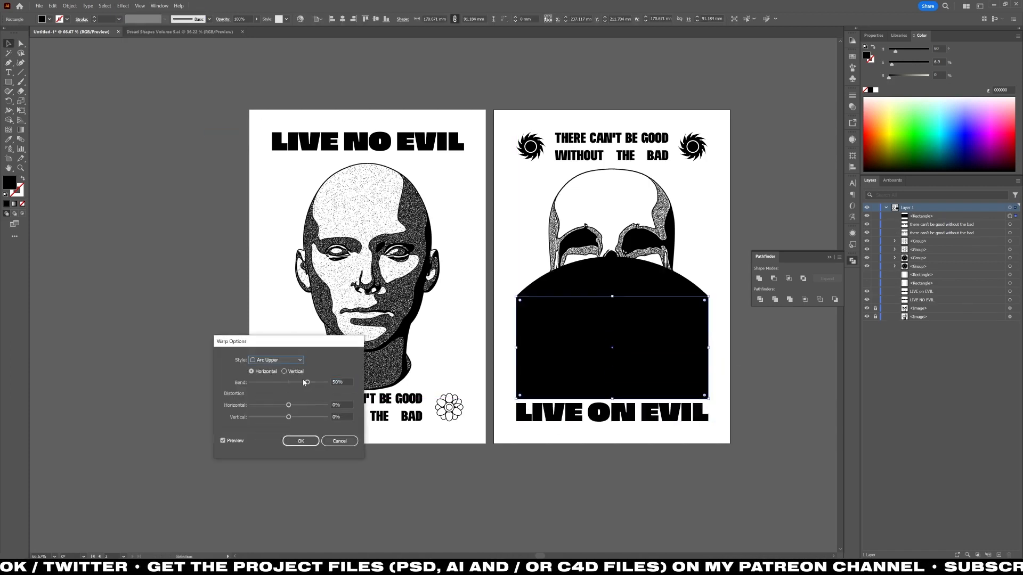
pyautogui.moveTo(308, 383); pyautogui.dragTo(258, 383)
pyautogui.press('Return')
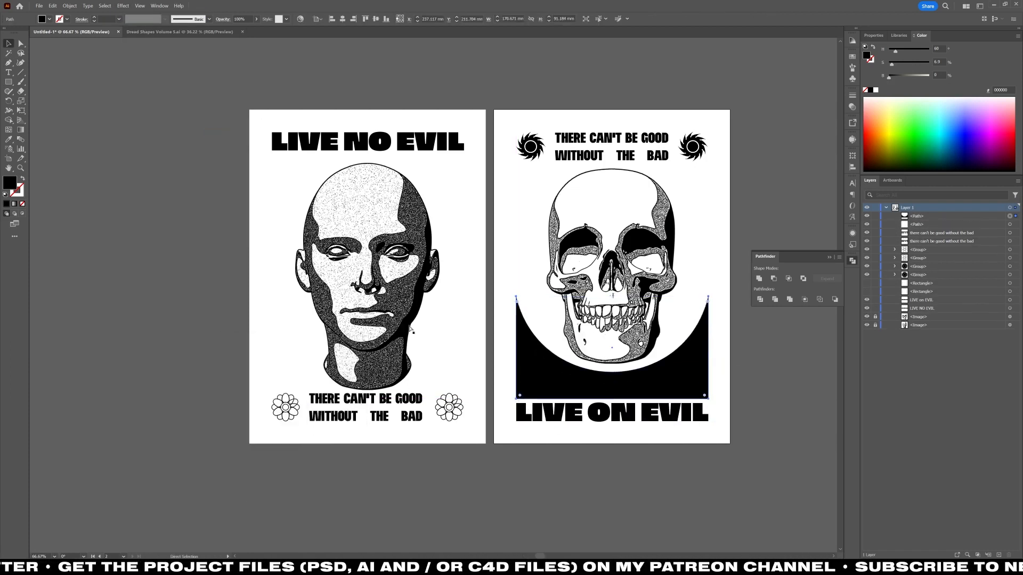
# Place a vertically flipped copy of the curved black shape over the head, directly below the LIVE NO EVIL title.
pyautogui.moveTo(546, 368); pyautogui.dragTo(315, 231)
pyautogui.moveTo(281, 268); pyautogui.dragTo(455, 183)
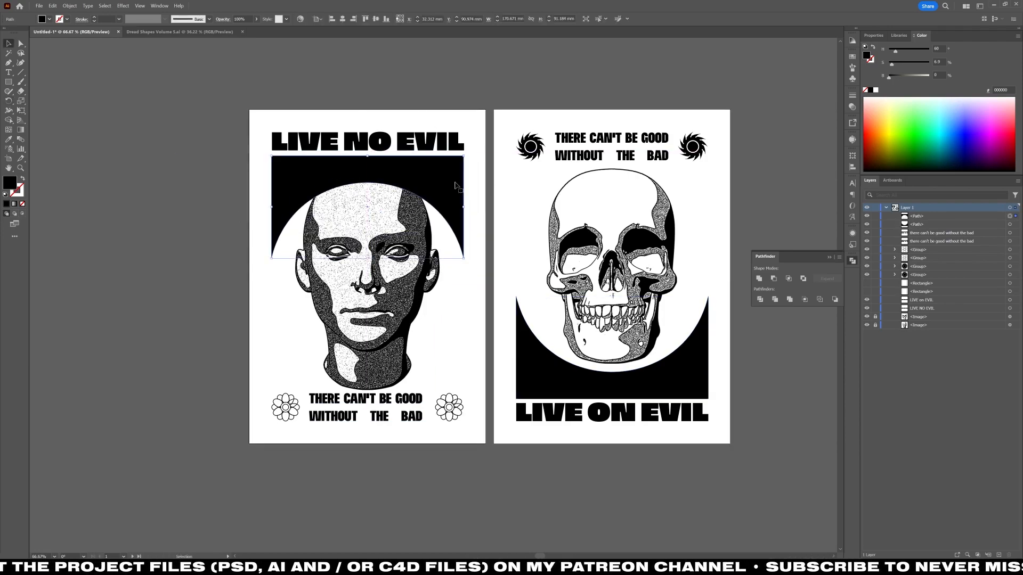
pyautogui.moveTo(367, 258); pyautogui.dragTo(367, 217)
pyautogui.hotkey('ctrl', 'z')
pyautogui.hotkey('ctrl', 'shift', 'a')
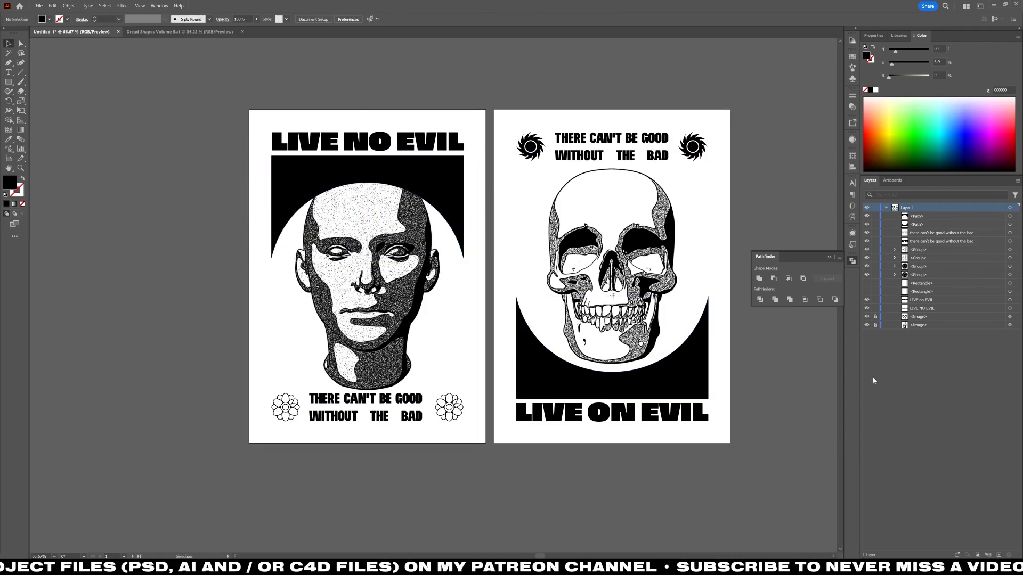
# Switch to Photoshop, hide the Render 1 copy layer and start a Pen path along the Render 2 head's left jawline.
pyautogui.scroll(10, 319, 336)
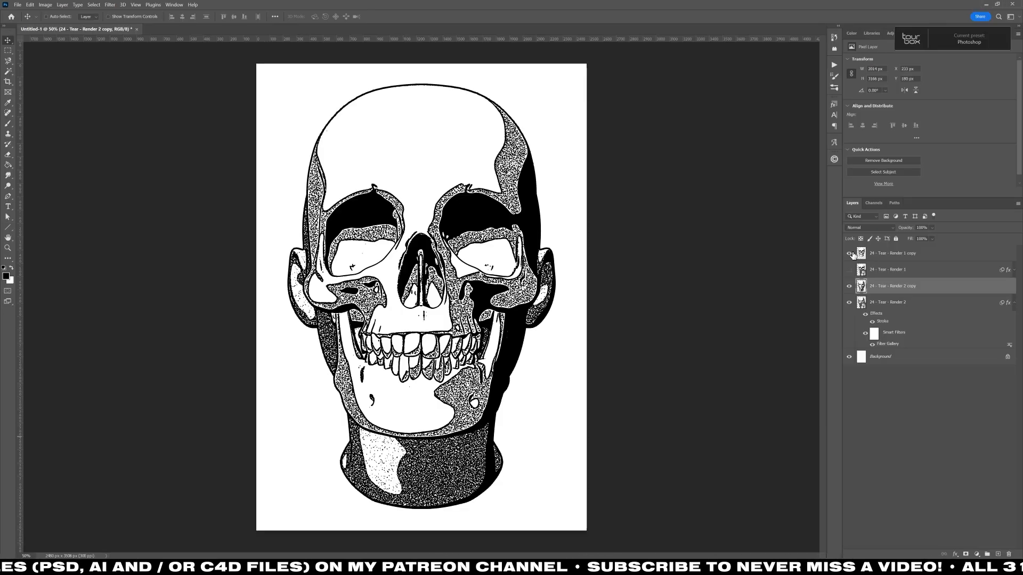
pyautogui.click(849, 253)
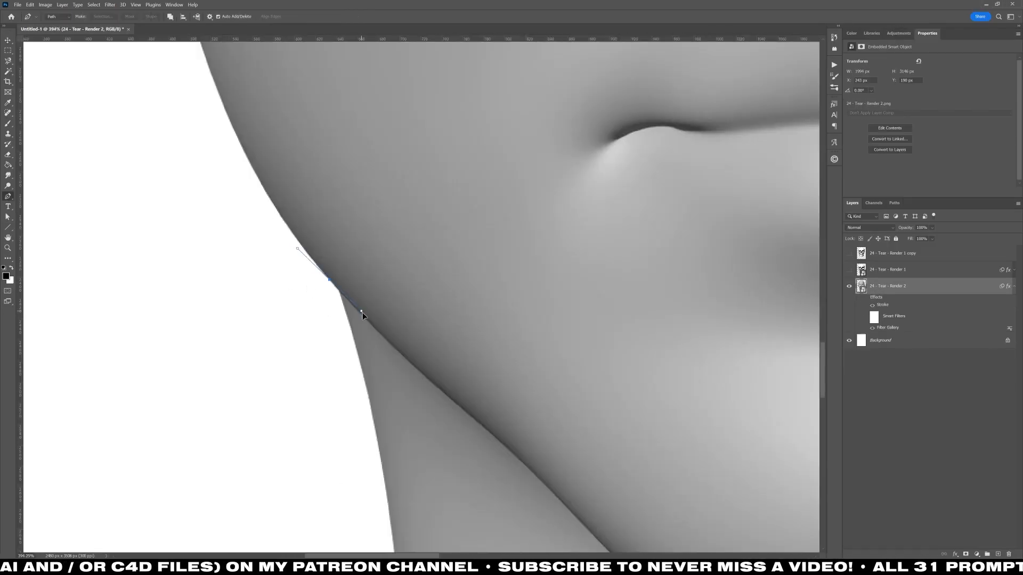
pyautogui.scroll(-3, 489, 429)
pyautogui.moveTo(596, 532); pyautogui.dragTo(357, 245)
pyautogui.moveTo(371, 263); pyautogui.dragTo(408, 308)
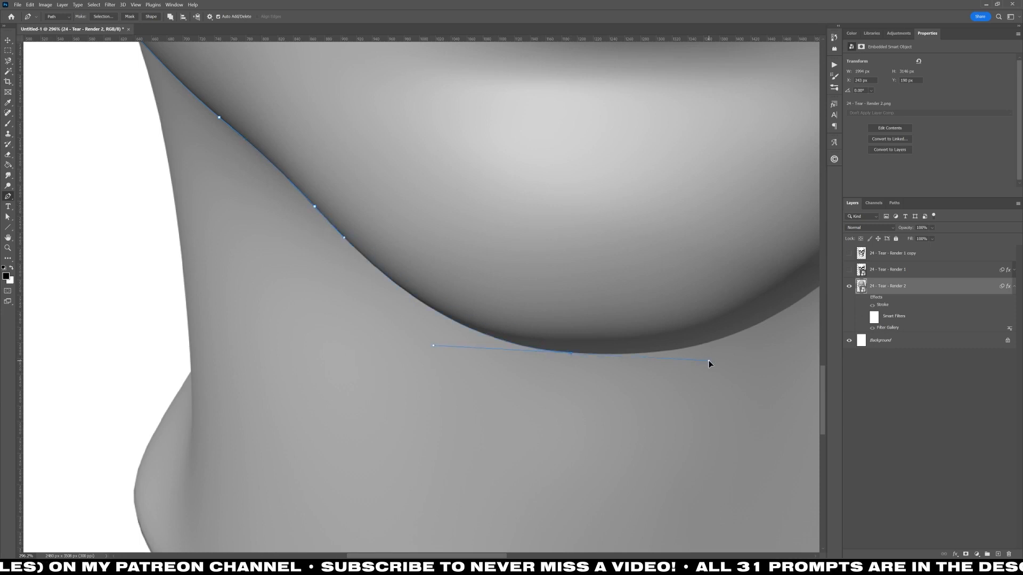
# Continue the Pen path under the chin, up the right jawline and out around the neck.
pyautogui.moveTo(709, 361); pyautogui.dragTo(441, 400)
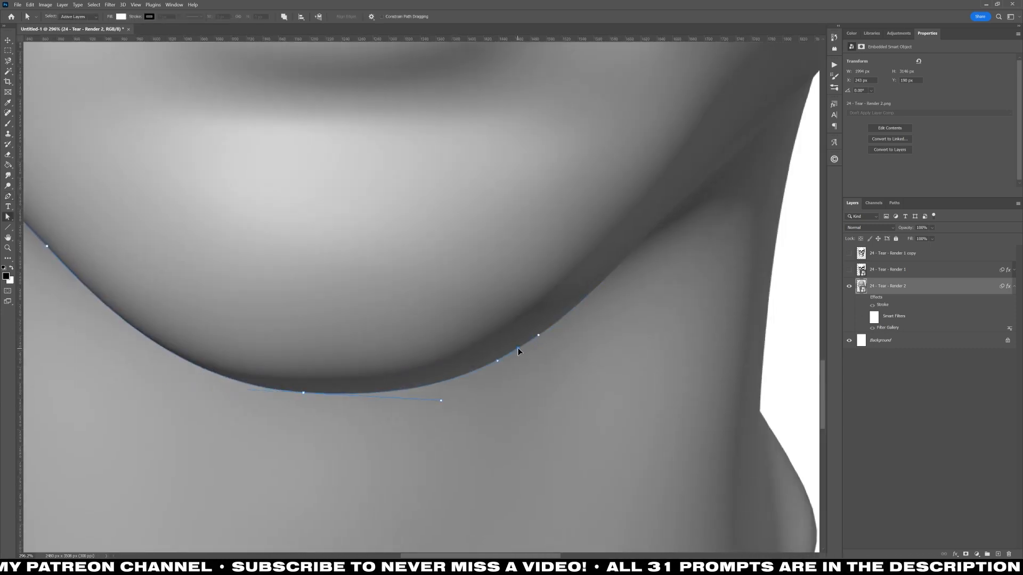
pyautogui.moveTo(659, 228); pyautogui.dragTo(477, 340)
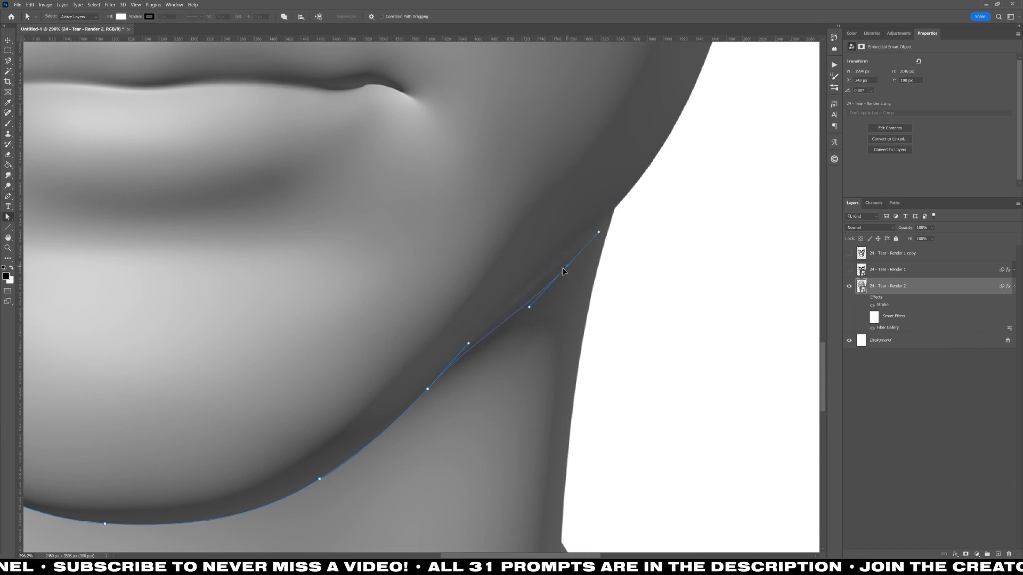
pyautogui.click(624, 198)
pyautogui.moveTo(701, 402); pyautogui.dragTo(692, 420)
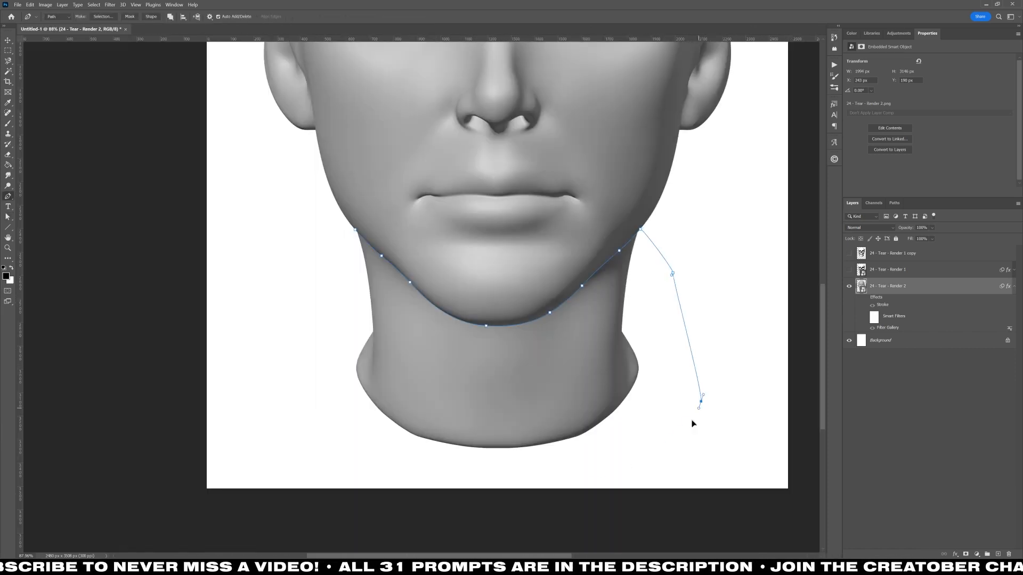
# Convert the path to a selection, mask the neck out of the Render 2 layer and turn its effects back on.
pyautogui.rightClick(451, 214)
pyautogui.click(484, 247)
pyautogui.press('Return')
pyautogui.keyDown('alt'); pyautogui.click(965, 554); pyautogui.keyUp('alt')
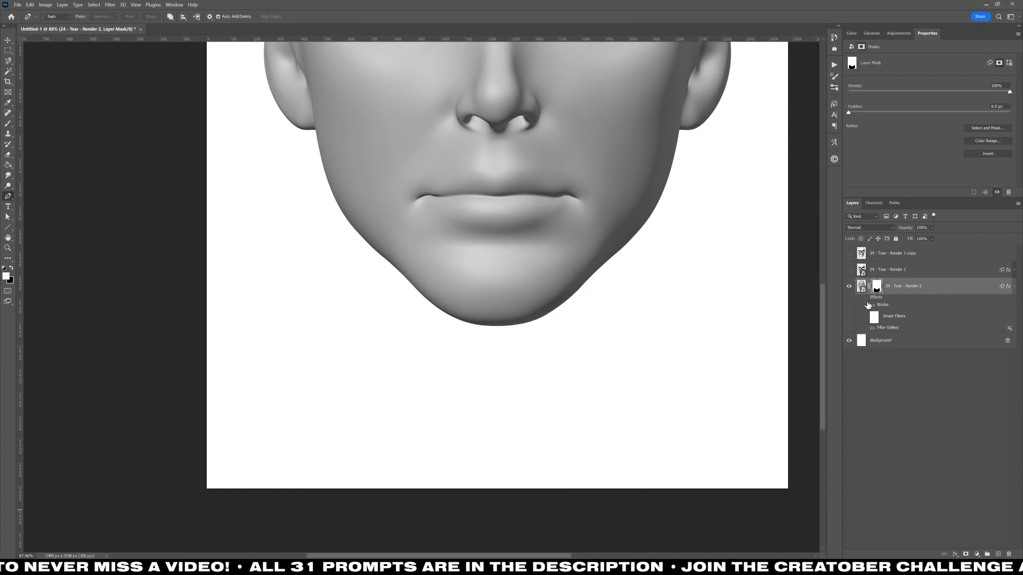
pyautogui.click(866, 298)
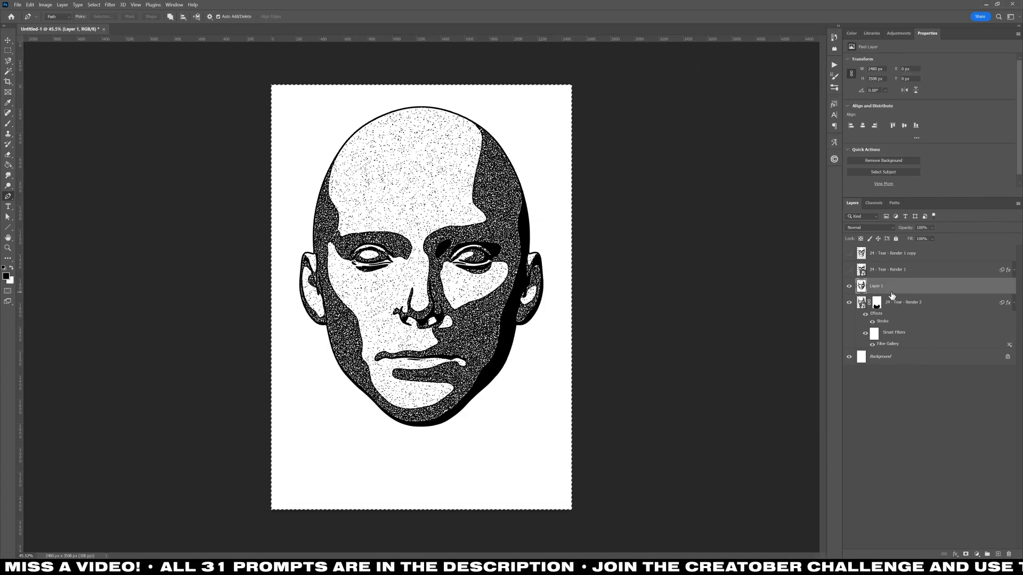
# Rasterize a copy of the masked, filtered head and replace the old head image with it in the Illustrator poster document.
pyautogui.rightClick(905, 286)
pyautogui.click(953, 390)
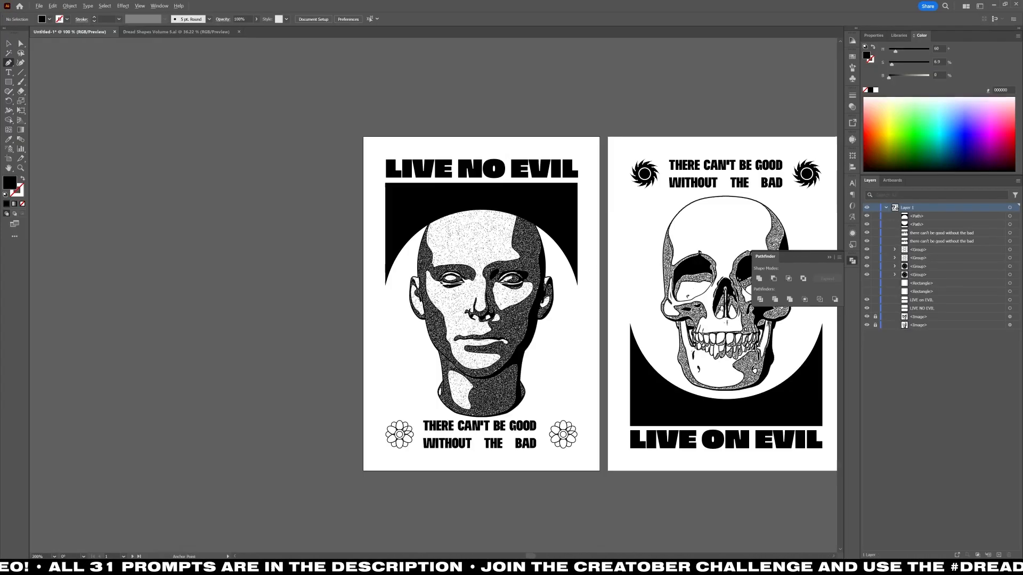
pyautogui.click(866, 325)
pyautogui.click(867, 325)
pyautogui.click(918, 325)
pyautogui.click(1008, 556)
pyautogui.hotkey('ctrl', 'v')
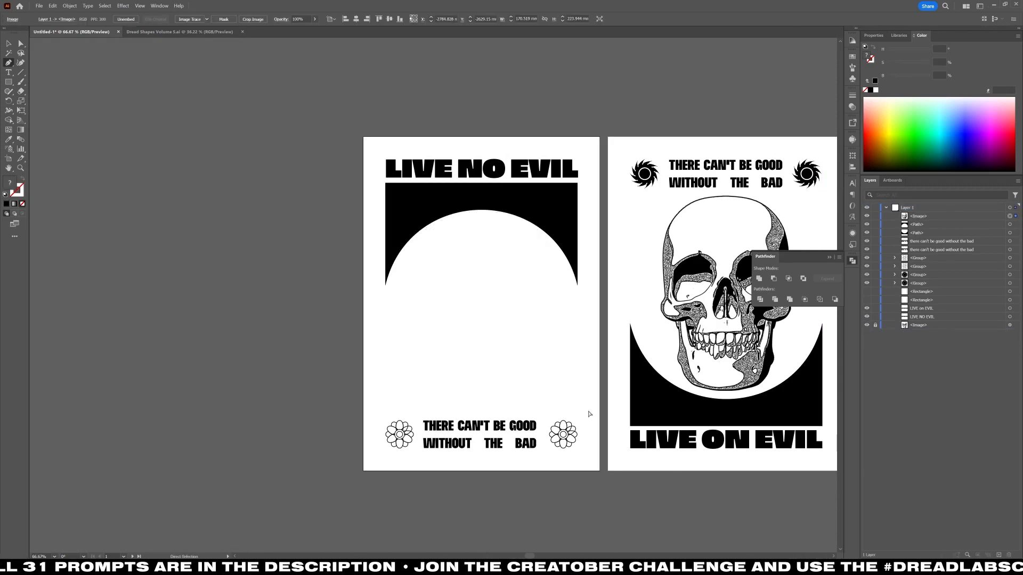
# Center the neckless head on its artboard, cut it and paste it in place on the LIVE ON EVIL poster.
pyautogui.moveTo(502, 331); pyautogui.dragTo(328, 374)
pyautogui.hotkey('ctrl', 'x')
pyautogui.hotkey('ctrl', 'v')
pyautogui.click(357, 20)
pyautogui.click(389, 19)
pyautogui.hotkey('ctrl', 'x')
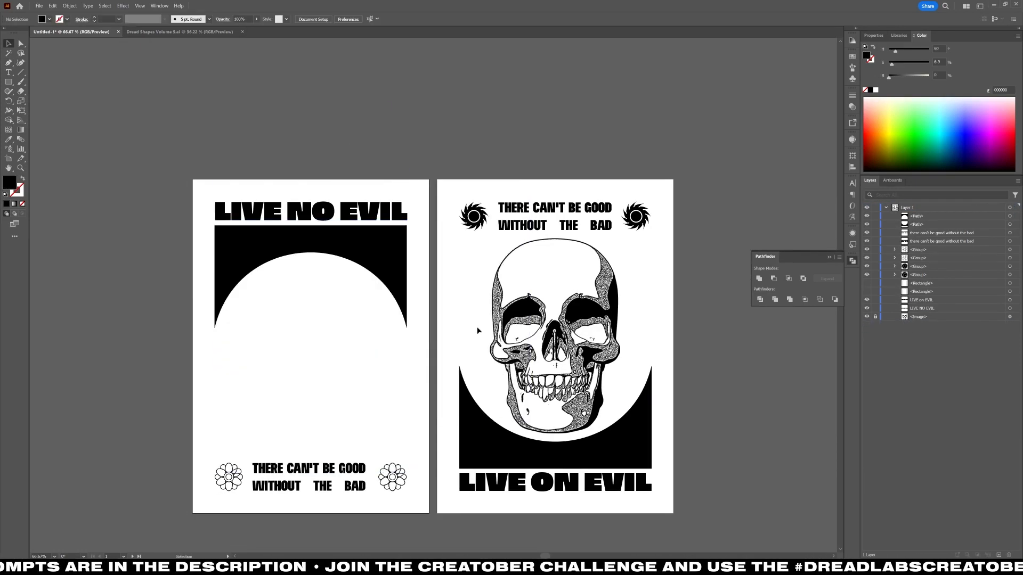
pyautogui.click(477, 330)
pyautogui.hotkey('ctrl', 'shift', 'v')
# Scale the head down over the skull, change its blending mode so the skull shows through, and nudge it upward.
pyautogui.moveTo(652, 347)
pyautogui.mouseDown()
pyautogui.moveTo(626, 348)
pyautogui.moveTo(635, 347)
pyautogui.mouseUp()
pyautogui.click(281, 19)
pyautogui.click(217, 32)
pyautogui.click(212, 63)
pyautogui.moveTo(555, 451)
pyautogui.mouseDown()
pyautogui.moveTo(555, 413)
pyautogui.moveTo(555, 440)
pyautogui.mouseUp()
pyautogui.hotkey('ctrl', 'z')
pyautogui.hotkey('shift', 'Up')
# Try moving the head onto the LIVE NO EVIL poster and resizing it there, and undo those changes.
pyautogui.hotkey('ctrl', 'x')
pyautogui.click(376, 406)
pyautogui.hotkey('ctrl', 'shift', 'v')
pyautogui.moveTo(330, 350); pyautogui.dragTo(330, 374)
pyautogui.moveTo(311, 462); pyautogui.dragTo(311, 454)
pyautogui.hotkey('ctrl', 'z')
pyautogui.hotkey('ctrl', 'z')
pyautogui.hotkey('ctrl', 'z')
pyautogui.hotkey('ctrl', 'z')
# Delete both curved black shapes, trace the head image in black and white ignoring white, and expand the tracing.
pyautogui.press('Delete')
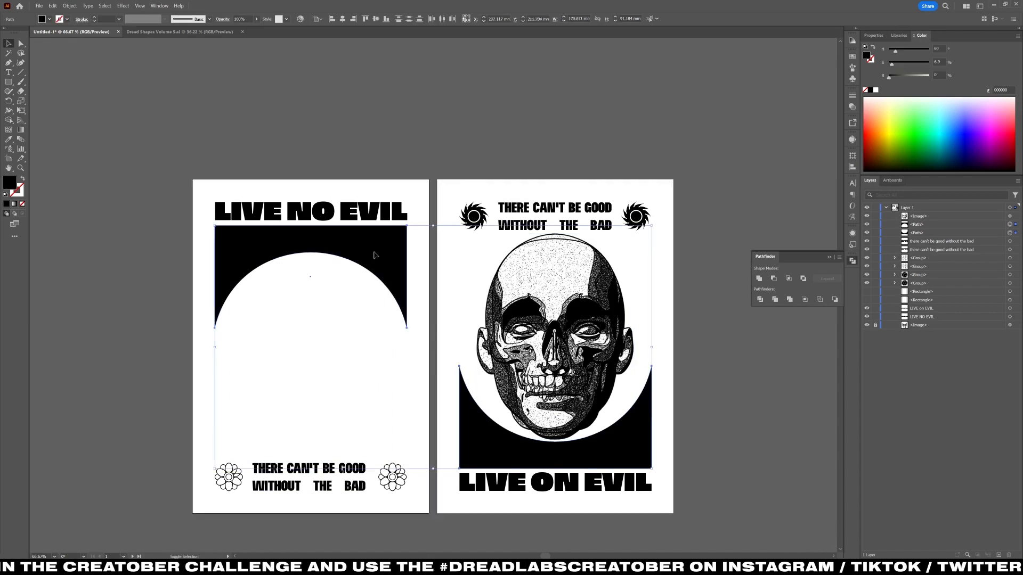
pyautogui.click(852, 139)
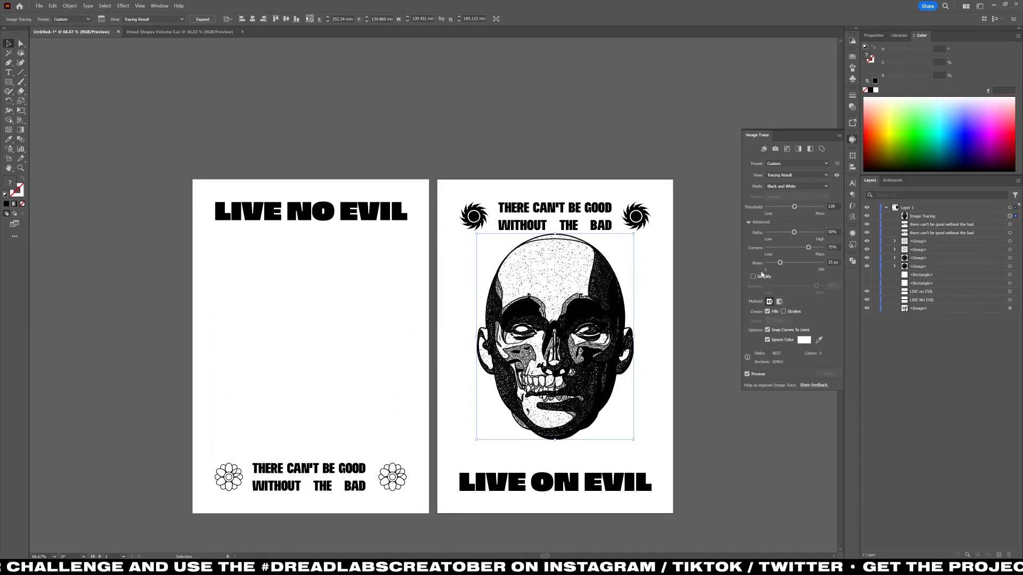
pyautogui.click(203, 19)
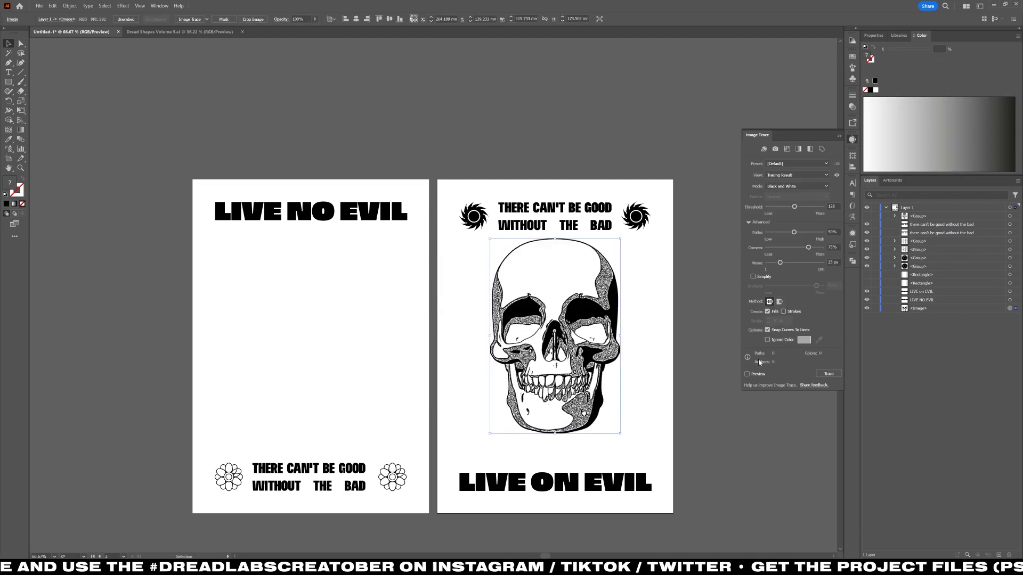
# Trace and expand the skull image on the LIVE ON EVIL poster, and delete the unwanted background around it.
pyautogui.click(747, 373)
pyautogui.click(203, 19)
pyautogui.click(468, 302)
pyautogui.press('a')
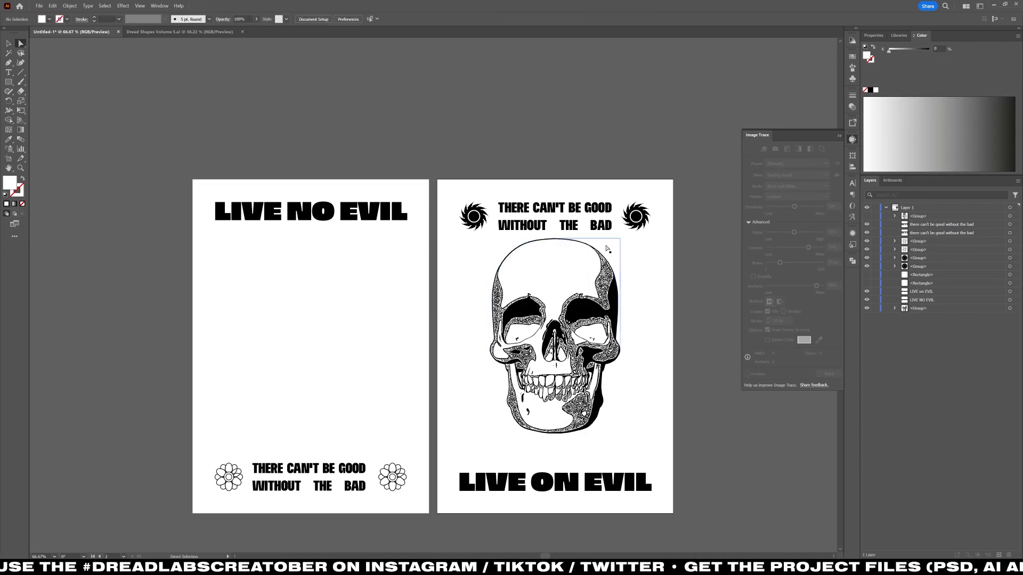
pyautogui.press('Delete')
# Show the traced head and delete the leftover background shapes around its outline.
pyautogui.click(867, 216)
pyautogui.click(651, 247)
pyautogui.press('Delete')
pyautogui.click(486, 408)
pyautogui.press('Delete')
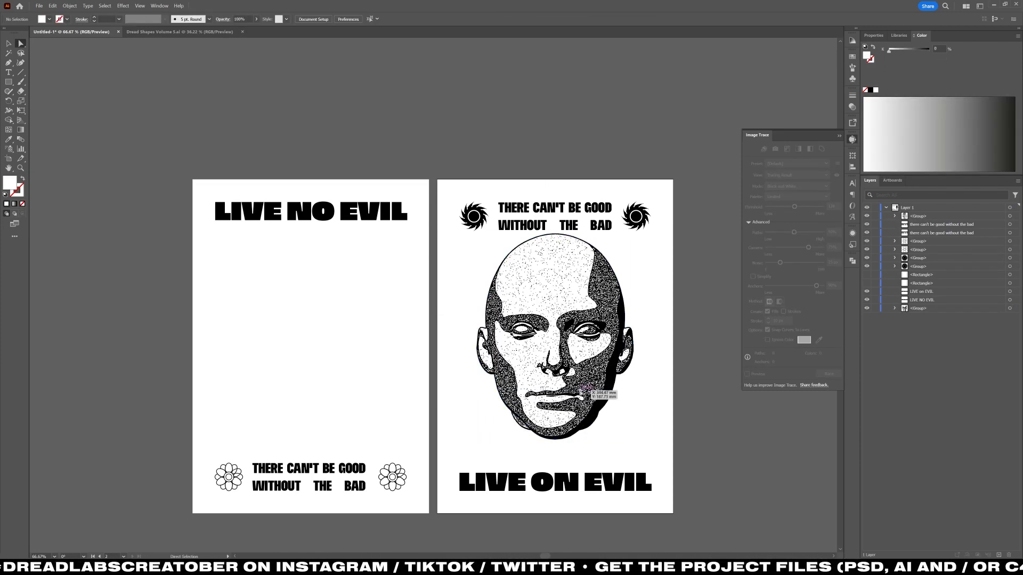
# Transfer the head to the LIVE NO EVIL poster and center the skull vertically on its own artboard.
pyautogui.press('v')
pyautogui.click(582, 395)
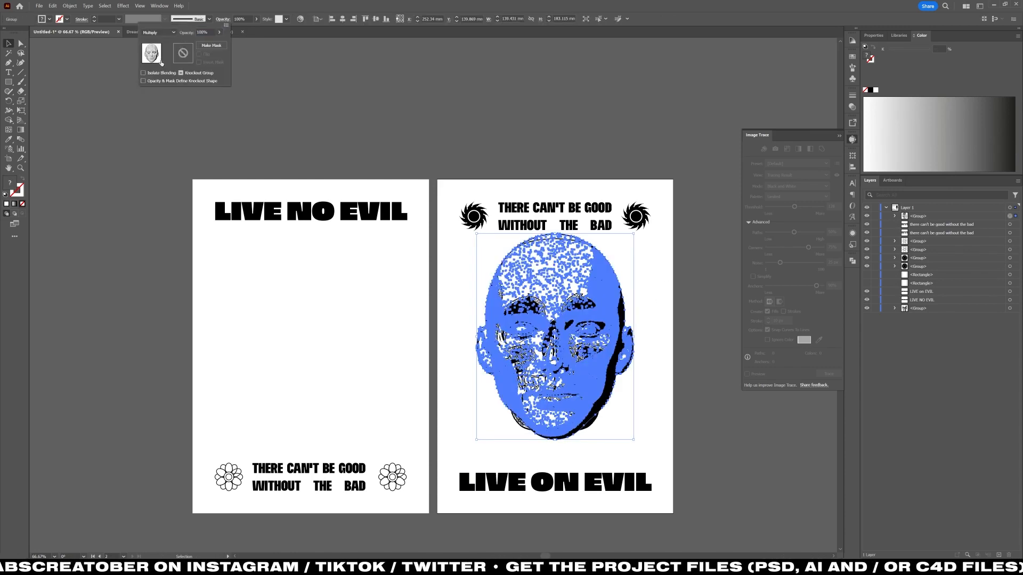
pyautogui.click(376, 20)
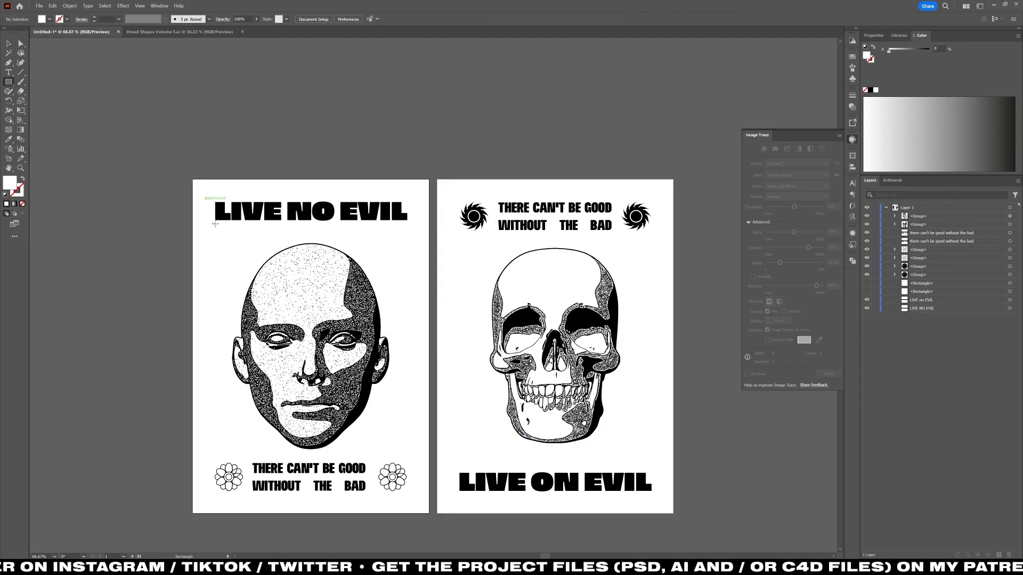
# Draw a rectangle about 171 × 74 mm beneath the LIVE NO EVIL title and fill it with black sampled from the skull.
pyautogui.moveTo(216, 225); pyautogui.dragTo(408, 309)
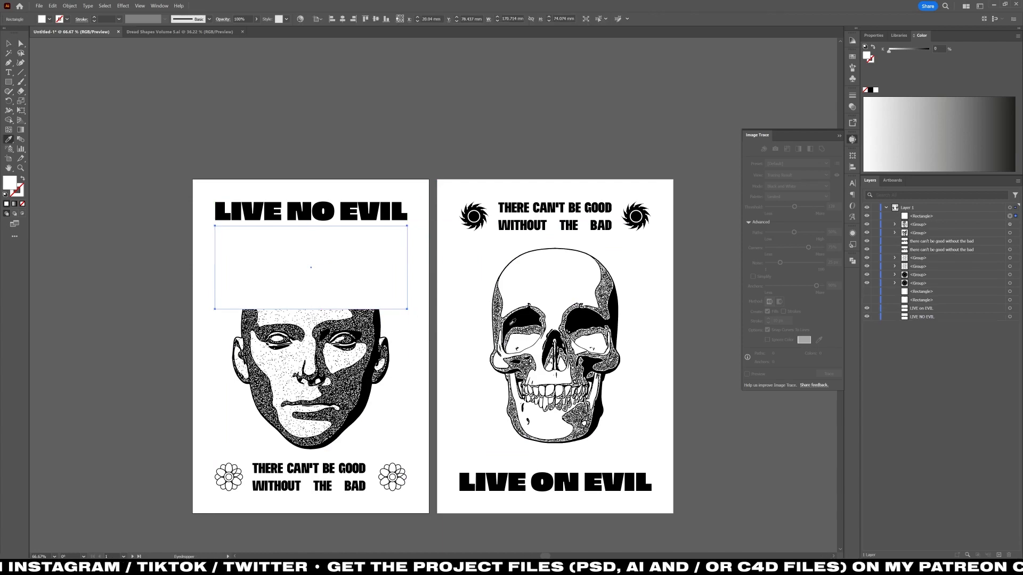
pyautogui.press('i')
pyautogui.click(519, 317)
pyautogui.press('v')
# Warp the black rectangle with an Arc Lower bend of -85% and expand its appearance.
pyautogui.click(320, 266)
pyautogui.click(123, 5)
pyautogui.click(137, 22)
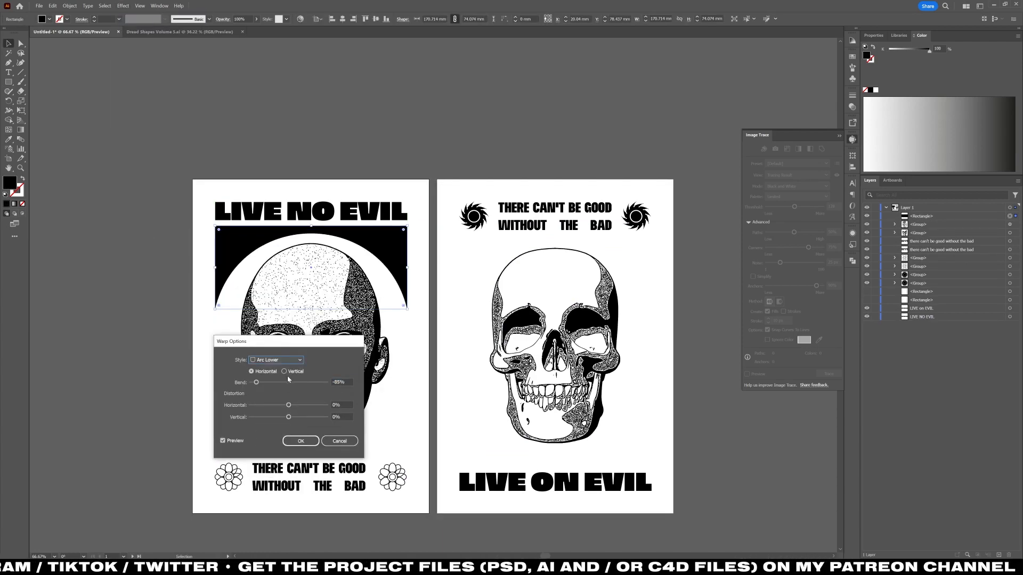
pyautogui.moveTo(287, 382); pyautogui.dragTo(262, 383)
pyautogui.click(300, 441)
pyautogui.hotkey('alt', 'o')
pyautogui.press('e')
# Copy the curved black shape onto the LIVE ON EVIL poster, rotate it 180° and place it directly above the title.
pyautogui.hotkey('ctrl', 'c')
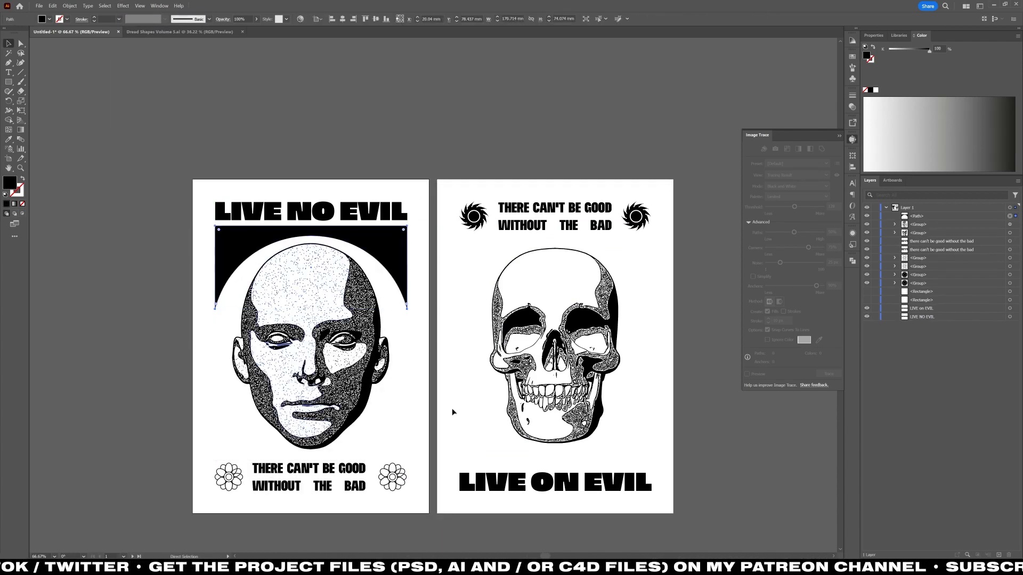
pyautogui.click(451, 410)
pyautogui.hotkey('ctrl', 'shift', 'v')
pyautogui.press('r')
pyautogui.press('v')
pyautogui.moveTo(588, 278); pyautogui.dragTo(446, 450)
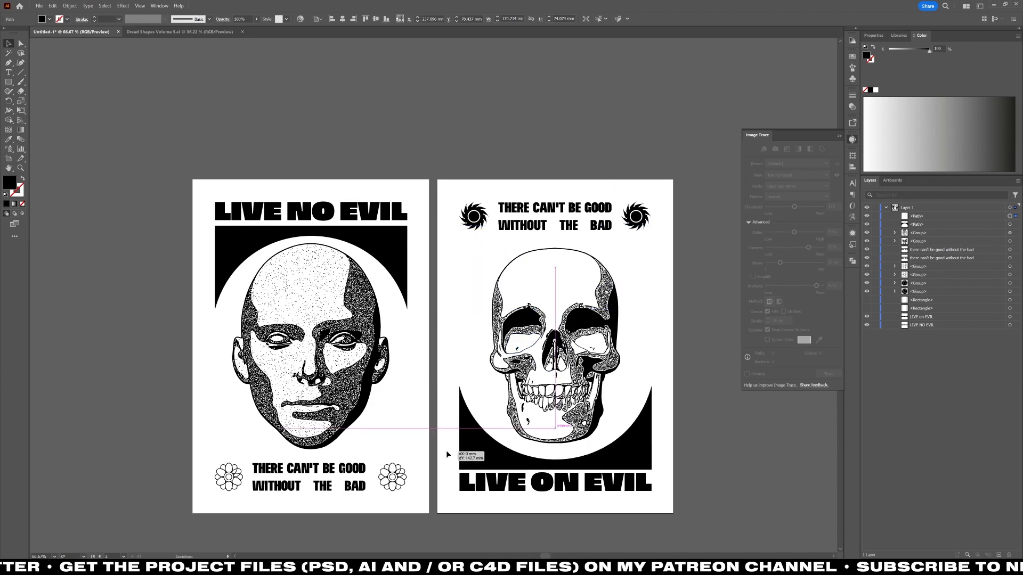
pyautogui.click(189, 388)
pyautogui.scroll(-1, 190, 388)
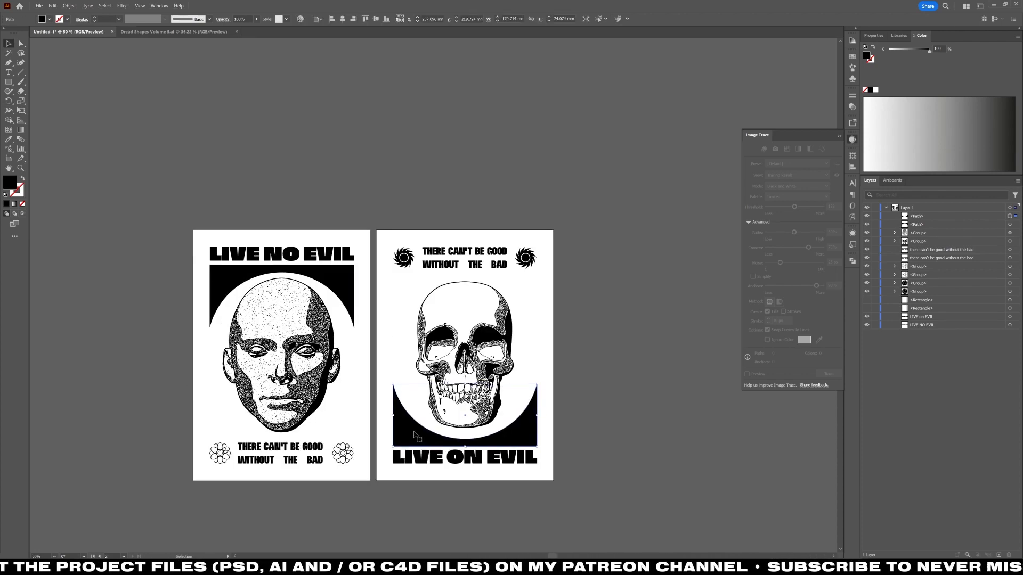
pyautogui.click(371, 400)
pyautogui.scroll(1, 324, 358)
pyautogui.moveTo(323, 358); pyautogui.dragTo(362, 347)
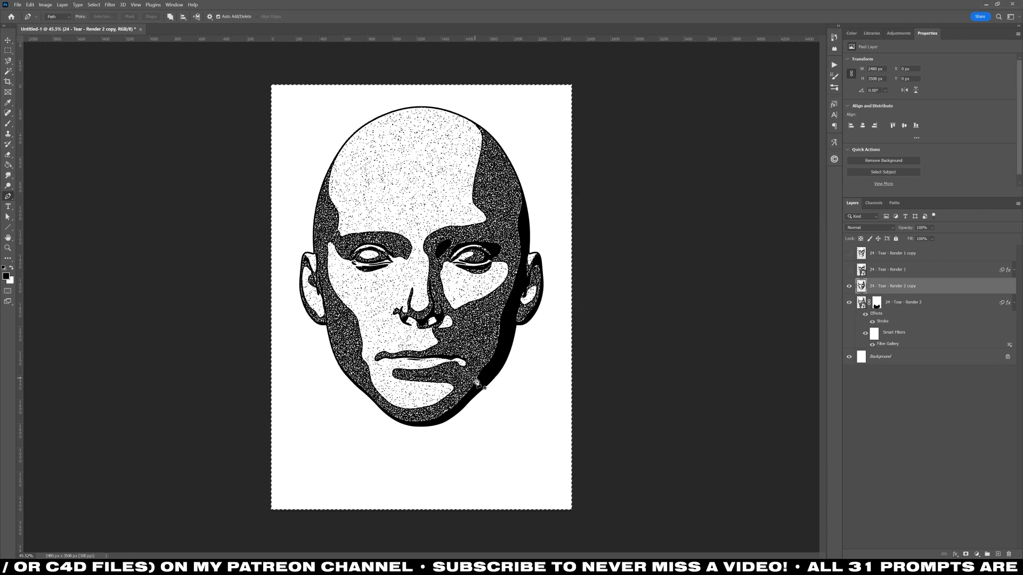
# Switch to Photoshop, create an A4 document for the flame and plant photos, and invert the flame photo.
pyautogui.hotkey('ctrl', 'n')
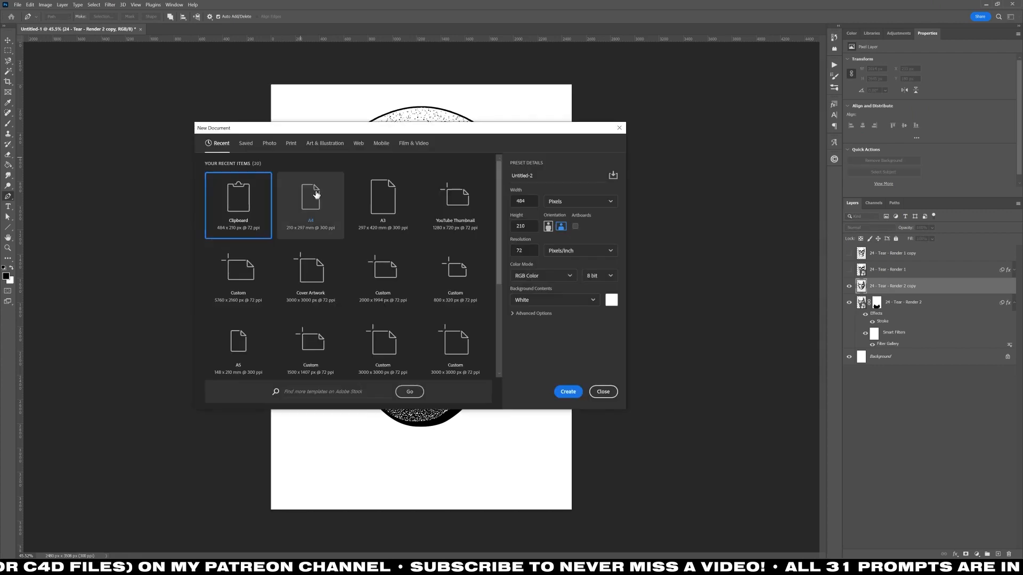
pyautogui.press('Return')
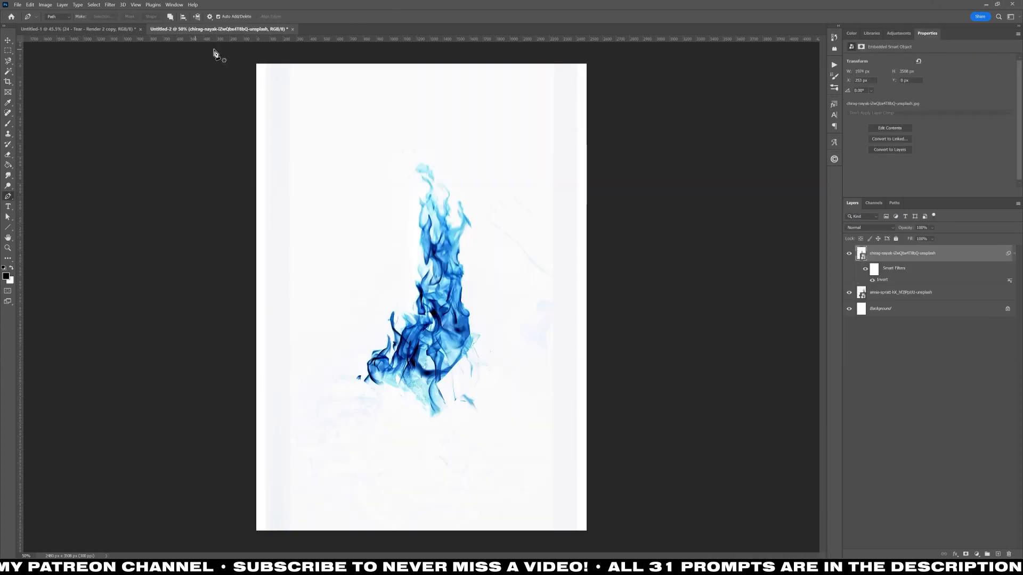
pyautogui.click(46, 4)
pyautogui.moveTo(63, 24)
pyautogui.click(154, 123)
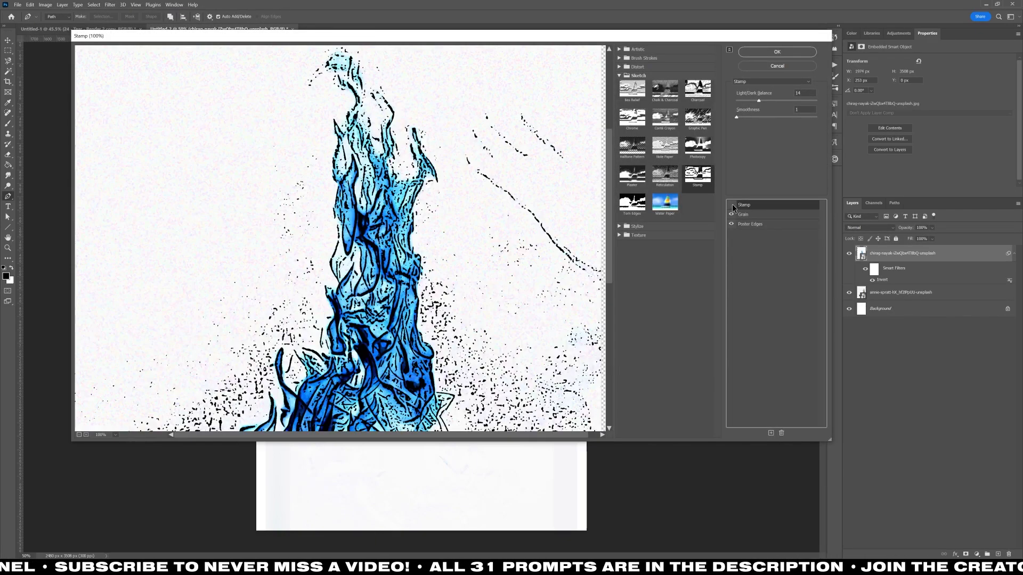
# Try a Halftone Pattern effect with contrast 50 on the flame photo in the Filter Gallery.
pyautogui.click(631, 146)
pyautogui.moveTo(745, 118); pyautogui.dragTo(817, 118)
pyautogui.moveTo(736, 101); pyautogui.dragTo(749, 101)
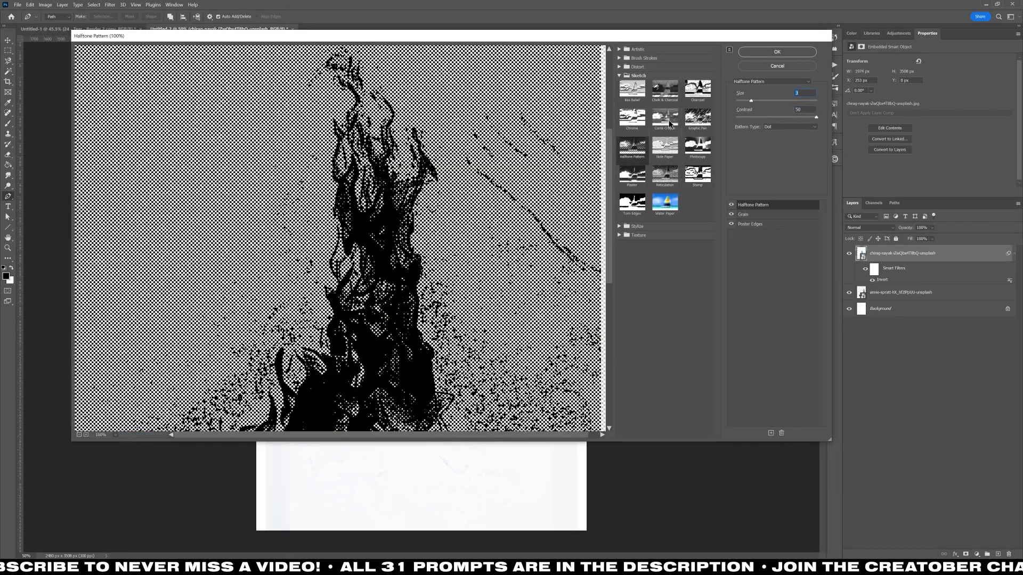
# Apply a Graphic Pen effect with stroke length 15 and light/dark balance 50 to the flame, with Poster Edges turned off.
pyautogui.click(692, 94)
pyautogui.click(698, 118)
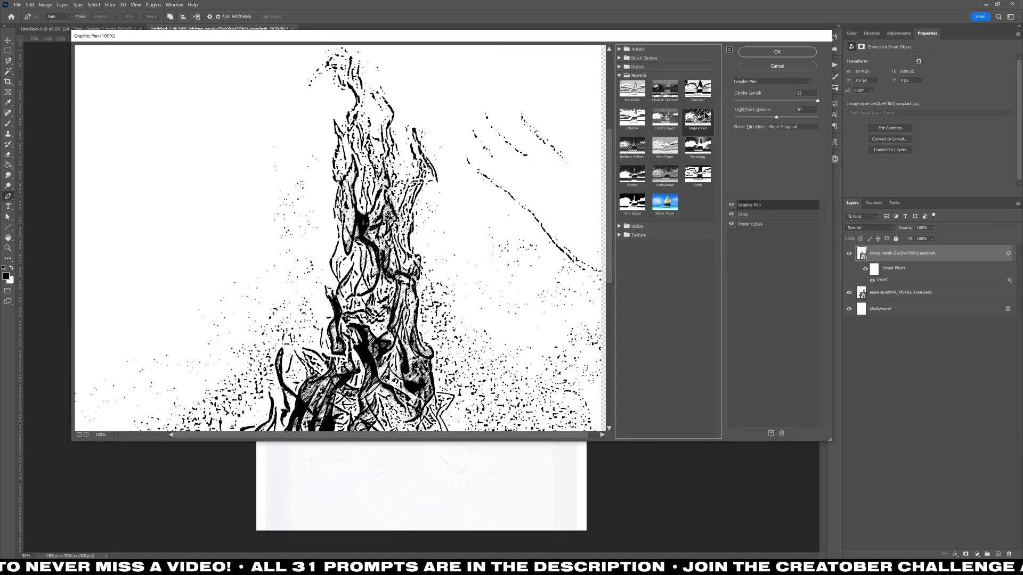
pyautogui.click(79, 435)
pyautogui.click(731, 215)
pyautogui.click(731, 224)
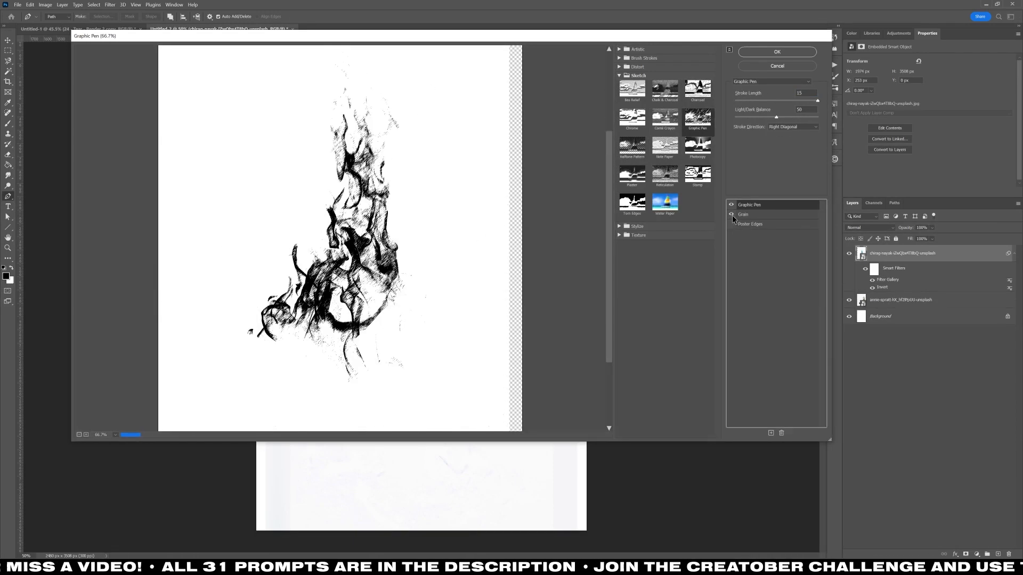
pyautogui.press('Return')
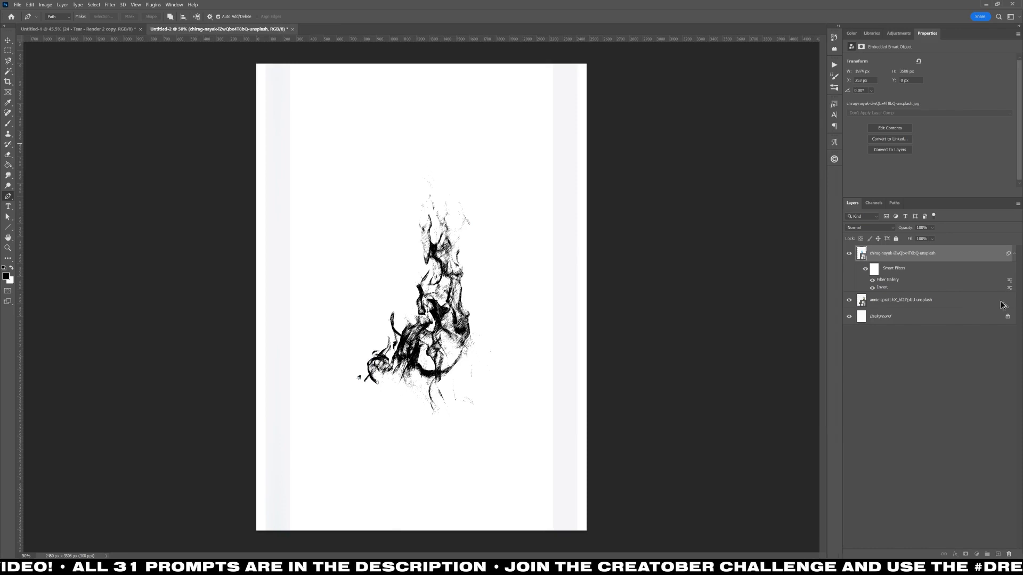
# Hide the flame layer, copy its smart filters to the plant layer and remove the Invert filter there.
pyautogui.moveTo(1002, 305); pyautogui.dragTo(999, 304)
pyautogui.click(849, 253)
pyautogui.click(970, 300)
pyautogui.click(1013, 301)
pyautogui.rightClick(881, 334)
pyautogui.click(901, 364)
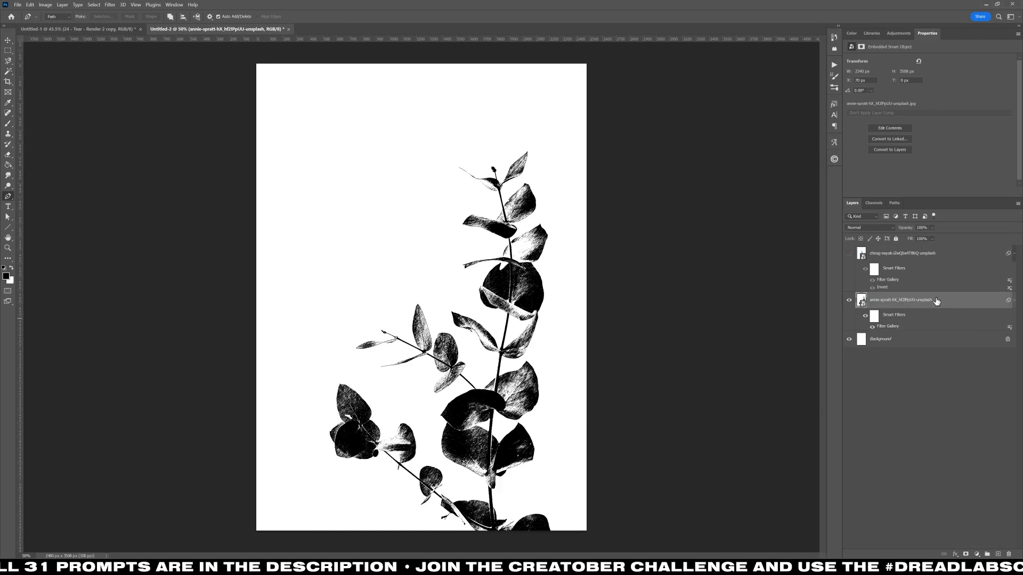
# Bring the filtered flame into the Illustrator poster file, scale it to about 192 × 272 mm and place it over the LIVE ON EVIL poster's lower-right area.
pyautogui.click(849, 253)
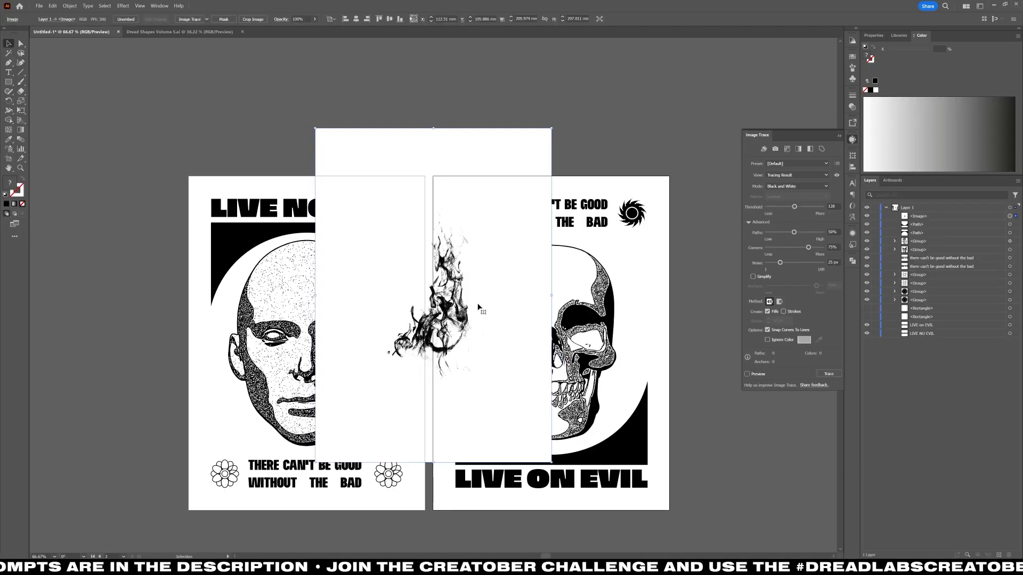
pyautogui.moveTo(462, 281); pyautogui.dragTo(652, 402)
pyautogui.moveTo(741, 416)
pyautogui.mouseDown()
pyautogui.moveTo(717, 416)
pyautogui.moveTo(731, 417)
pyautogui.mouseUp()
pyautogui.moveTo(586, 283); pyautogui.dragTo(569, 289)
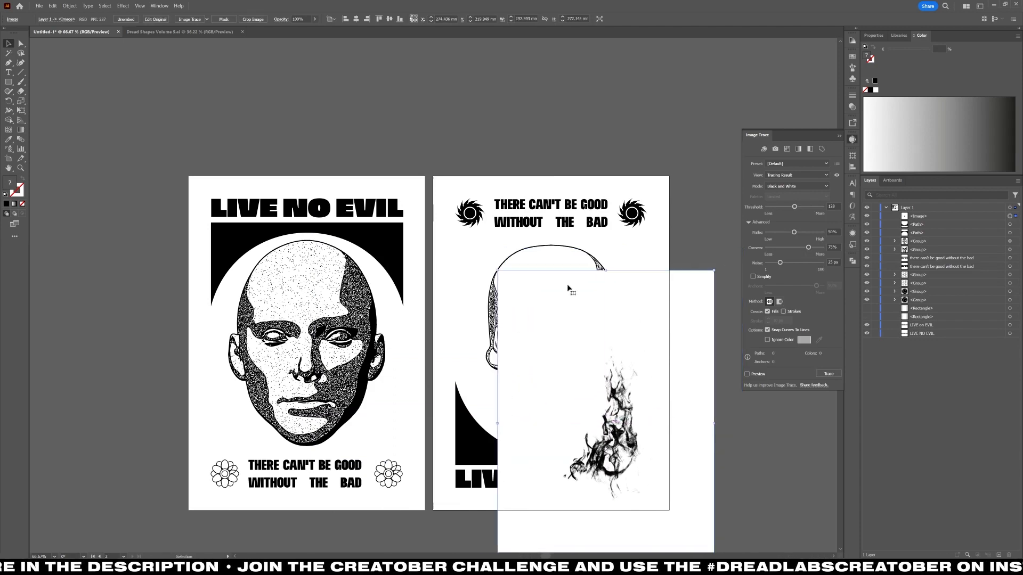
# Draw a stroked vertical guide line about 87 mm long above the LIVE ON EVIL poster and center it horizontally on the artboard.
pyautogui.scroll(-3, 541, 259)
pyautogui.press('m')
pyautogui.scroll(3, 532, 67)
pyautogui.press('p')
pyautogui.click(532, 53)
pyautogui.keyDown('shift'); pyautogui.click(532, 151); pyautogui.keyUp('shift')
pyautogui.press('v')
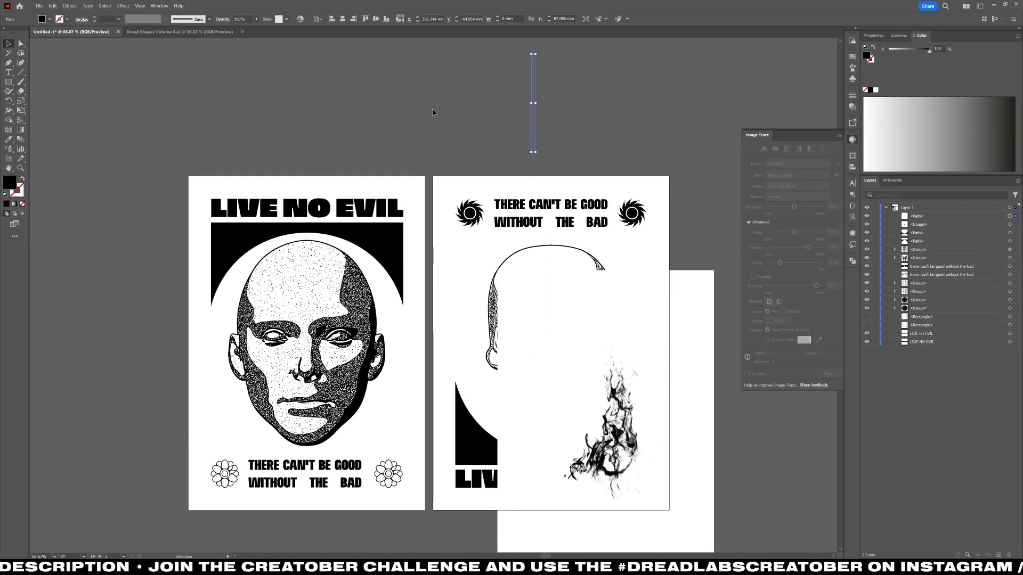
pyautogui.hotkey('shift', 'x')
pyautogui.click(341, 20)
pyautogui.click(375, 82)
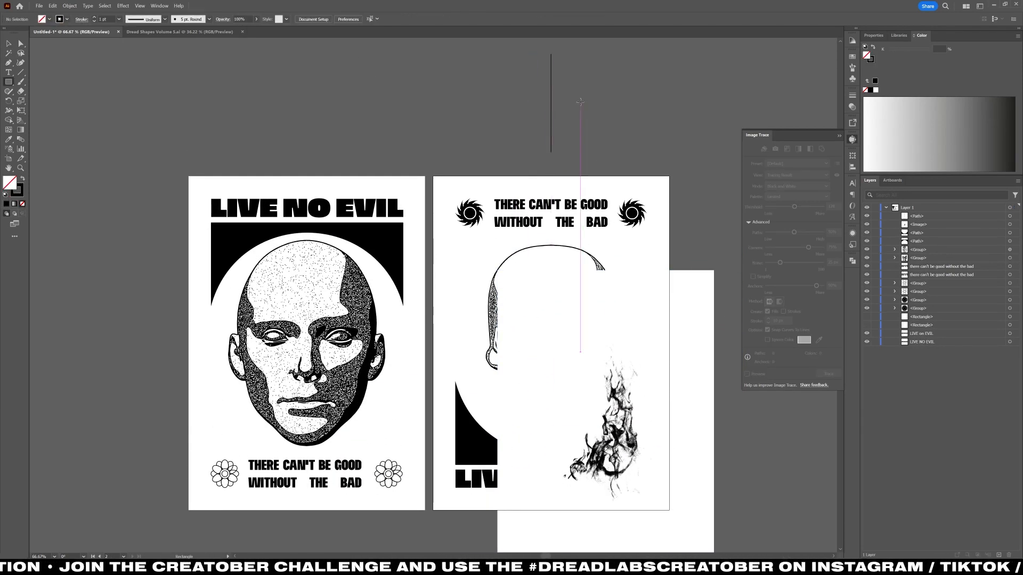
pyautogui.moveTo(551, 53)
pyautogui.mouseDown()
pyautogui.moveTo(675, 555)
pyautogui.moveTo(735, 493)
pyautogui.mouseUp()
pyautogui.press('v')
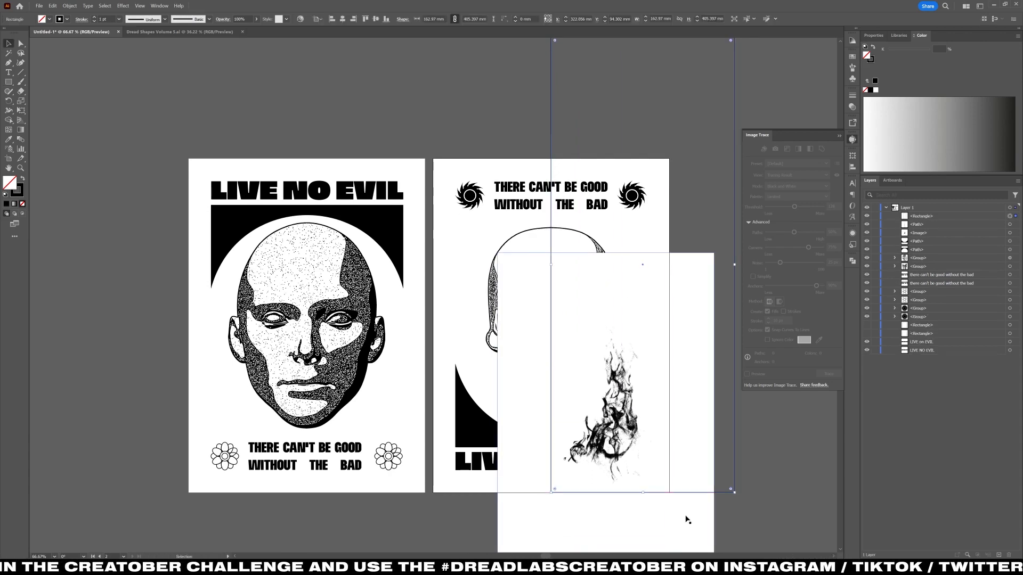
pyautogui.press('Delete')
# Reflect a copy of the flame image across the vertical guide line above the LIVE ON EVIL poster.
pyautogui.click(642, 457)
pyautogui.scroll(1, 552, 128)
pyautogui.keyDown('alt'); pyautogui.click(551, 62); pyautogui.keyUp('alt')
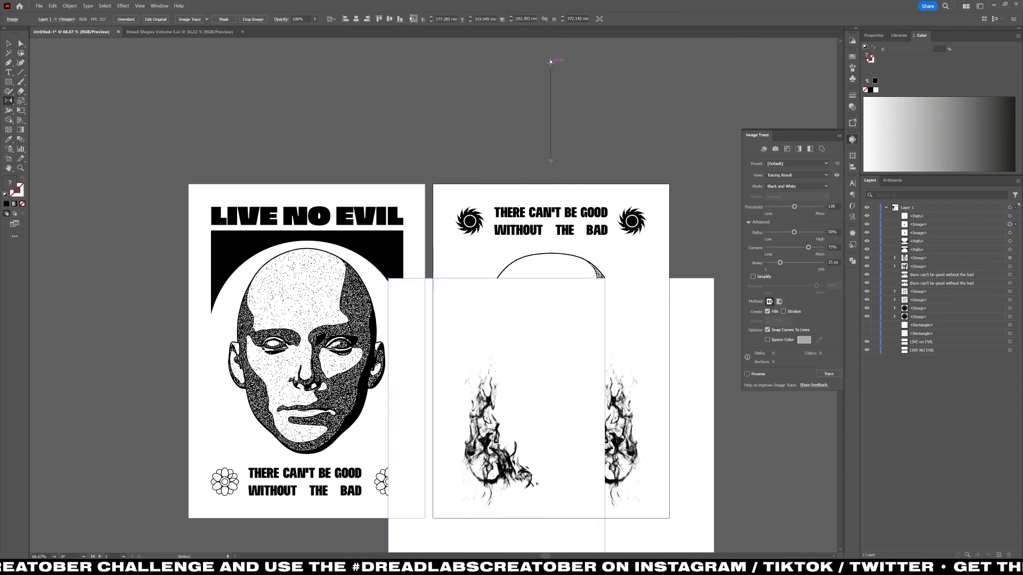
pyautogui.press('v')
# Select both flame images and set their blending mode to Multiply.
pyautogui.scroll(-3, 687, 416)
pyautogui.keyDown('shift'); pyautogui.click(694, 427); pyautogui.keyUp('shift')
pyautogui.click(250, 19)
pyautogui.click(186, 33)
pyautogui.click(182, 62)
pyautogui.click(363, 444)
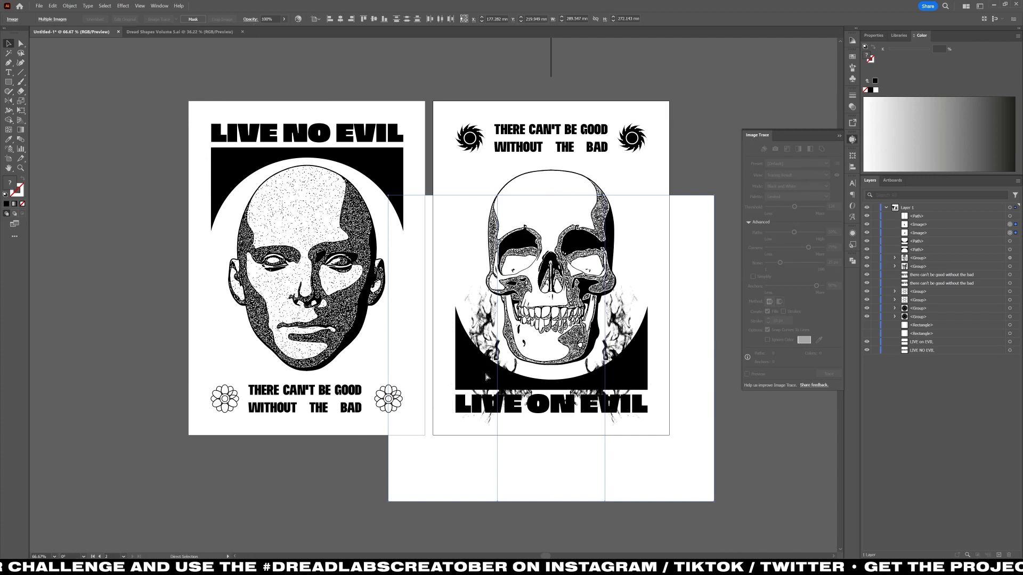
# Group the two flame images and send the group to the back.
pyautogui.hotkey('ctrl', 'g')
pyautogui.hotkey('ctrl', 'shift', '[')
pyautogui.hotkey('ctrl', 'shift', 'a')
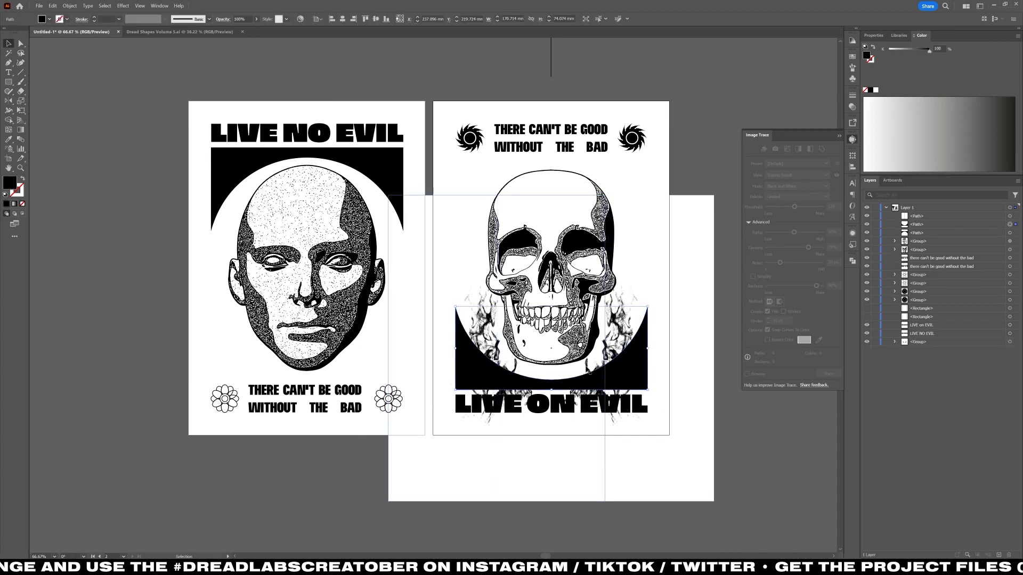
# Try stretching the curved black shape on each poster taller by hand, and undo both changes.
pyautogui.moveTo(551, 307); pyautogui.dragTo(551, 267)
pyautogui.hotkey('ctrl', 'z')
pyautogui.click(385, 171)
pyautogui.moveTo(307, 231); pyautogui.dragTo(307, 270)
pyautogui.hotkey('ctrl', 'z')
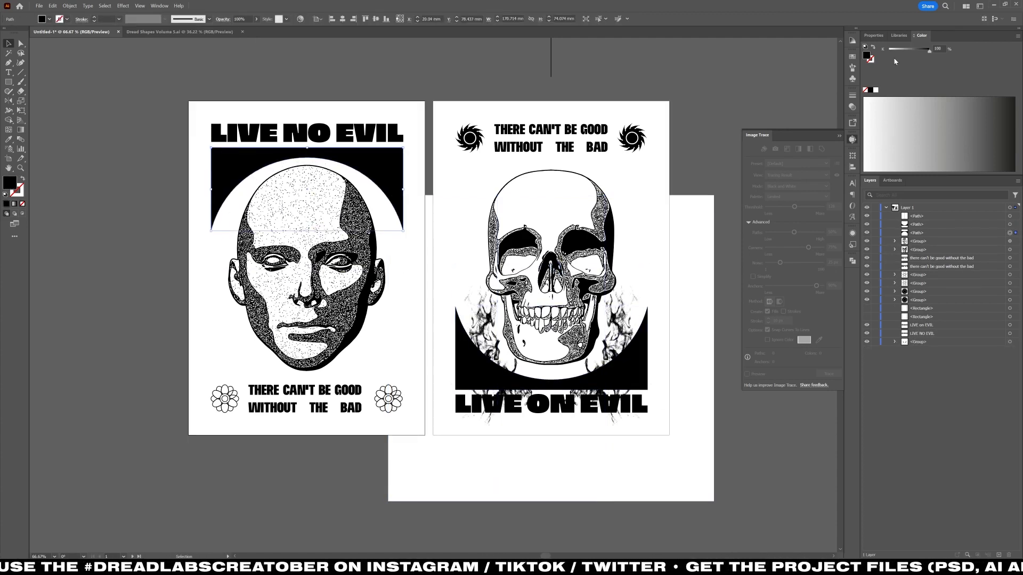
# Multiply the height of the curved black shape on each poster by 1.5, keeping its title-side edge in place.
pyautogui.click(874, 36)
pyautogui.click(868, 73)
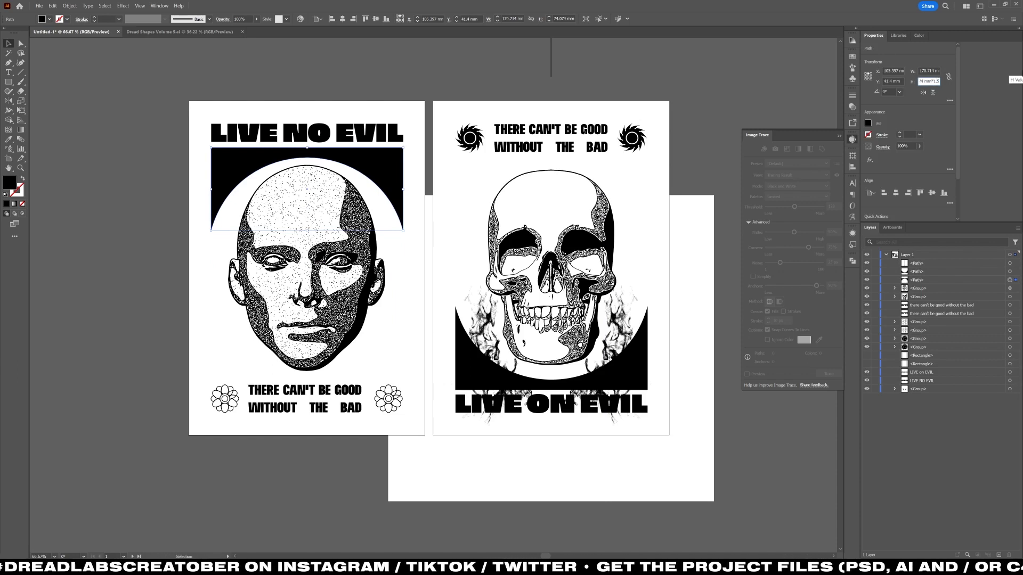
pyautogui.press('Return')
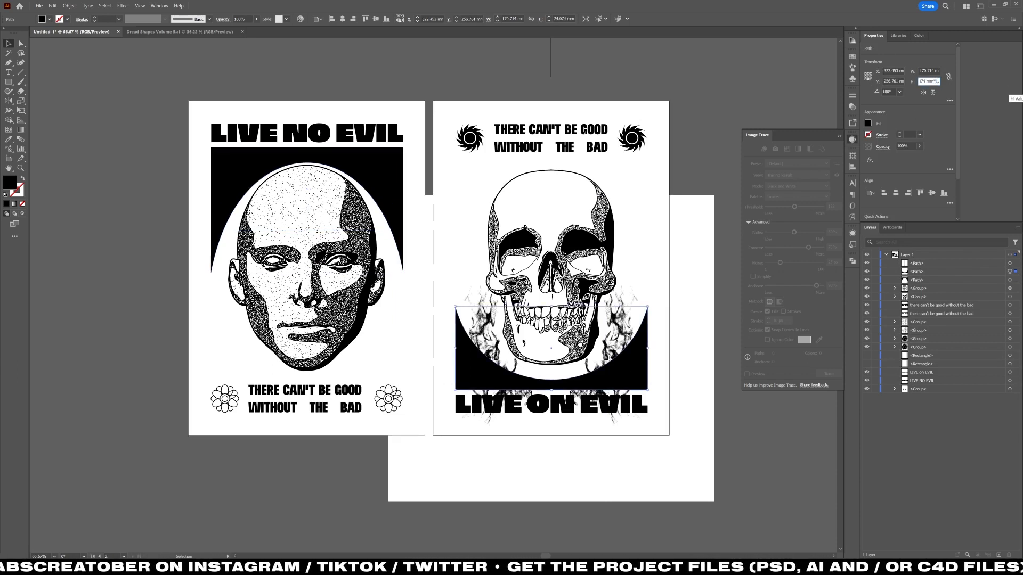
pyautogui.write('5')
pyautogui.press('Return')
# Clip the flame group to the curved shape on the LIVE ON EVIL poster, with a stroked outline of that shape in front.
pyautogui.click(717, 315)
pyautogui.click(623, 357)
pyautogui.keyDown('shift'); pyautogui.click(672, 360); pyautogui.keyUp('shift')
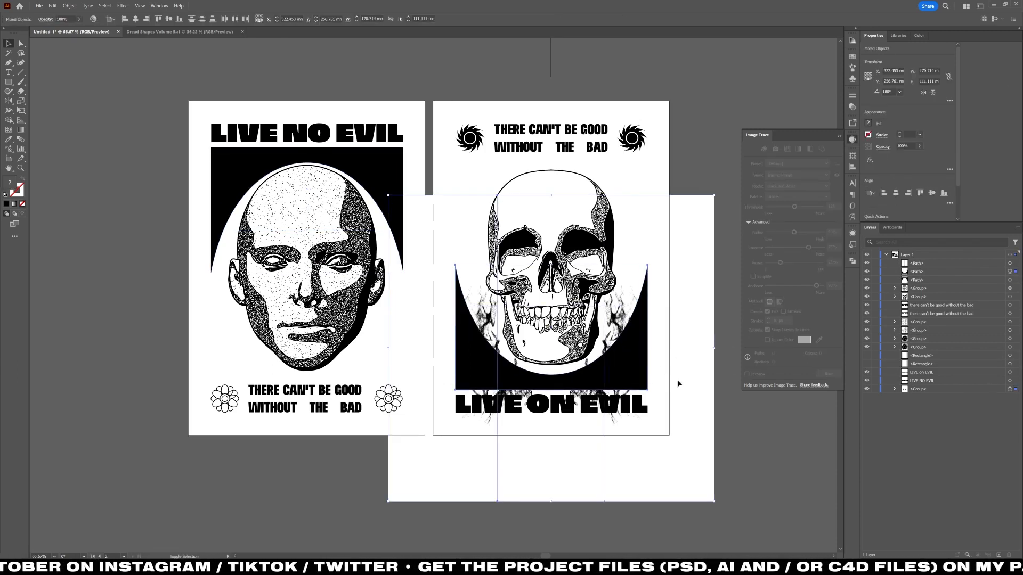
pyautogui.hotkey('ctrl', '7')
pyautogui.click(692, 379)
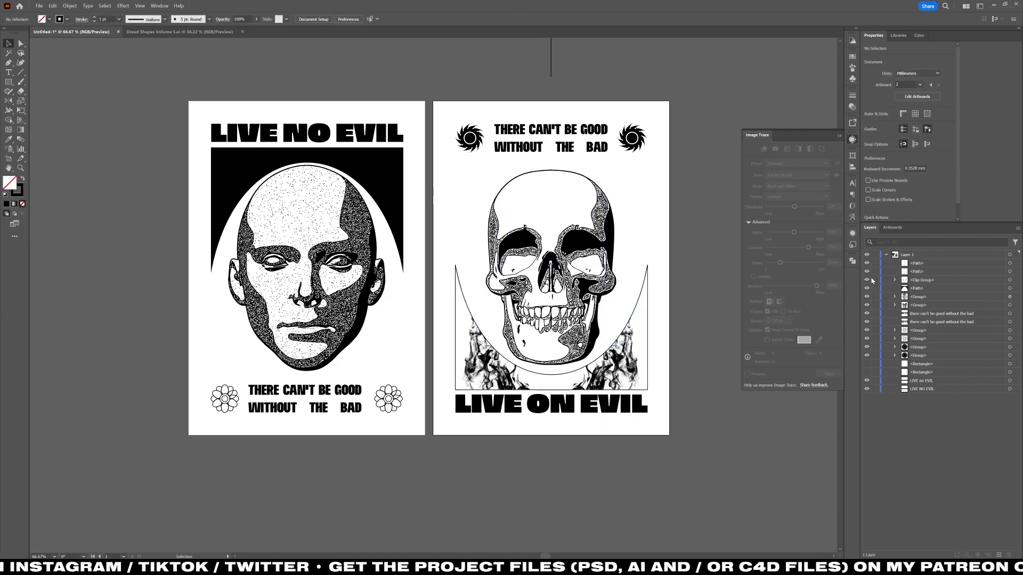
# Isolate the clipped flames on the LIVE ON EVIL poster and delete the left flame.
pyautogui.doubleClick(616, 363)
pyautogui.hotkey('ctrl', 'shift', 'g')
pyautogui.click(358, 493)
pyautogui.click(484, 375)
pyautogui.press('Delete')
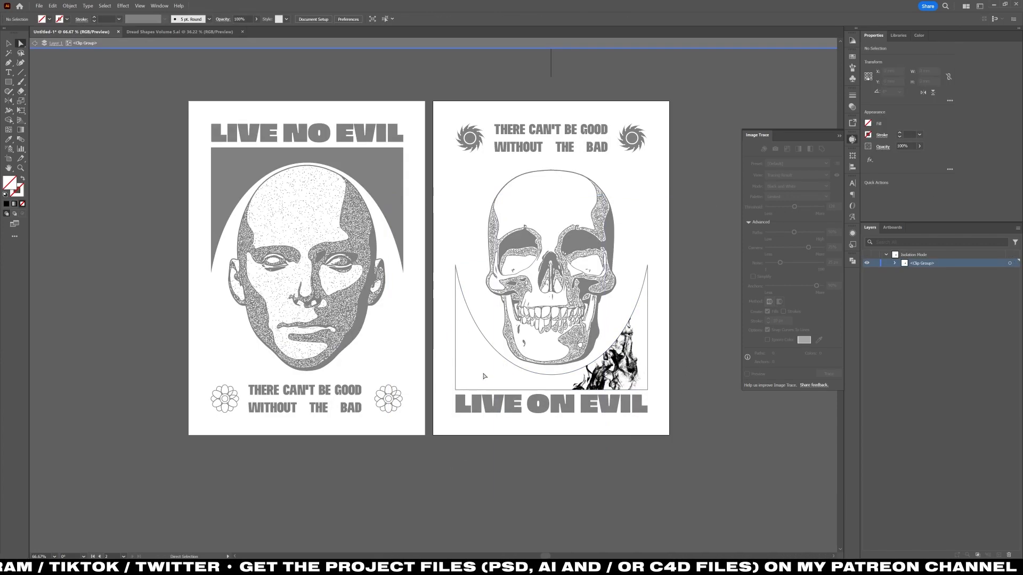
# Rotate the remaining flame slightly clockwise and move it into the lower-right corner of the clipping shape.
pyautogui.click(618, 364)
pyautogui.press('r')
pyautogui.moveTo(668, 235); pyautogui.dragTo(687, 247)
pyautogui.press('v')
pyautogui.moveTo(620, 356); pyautogui.dragTo(642, 364)
# Reflect the rotated flame across the vertical guide line into the opposite corner, and leave isolation mode.
pyautogui.scroll(2, 688, 176)
pyautogui.press('o')
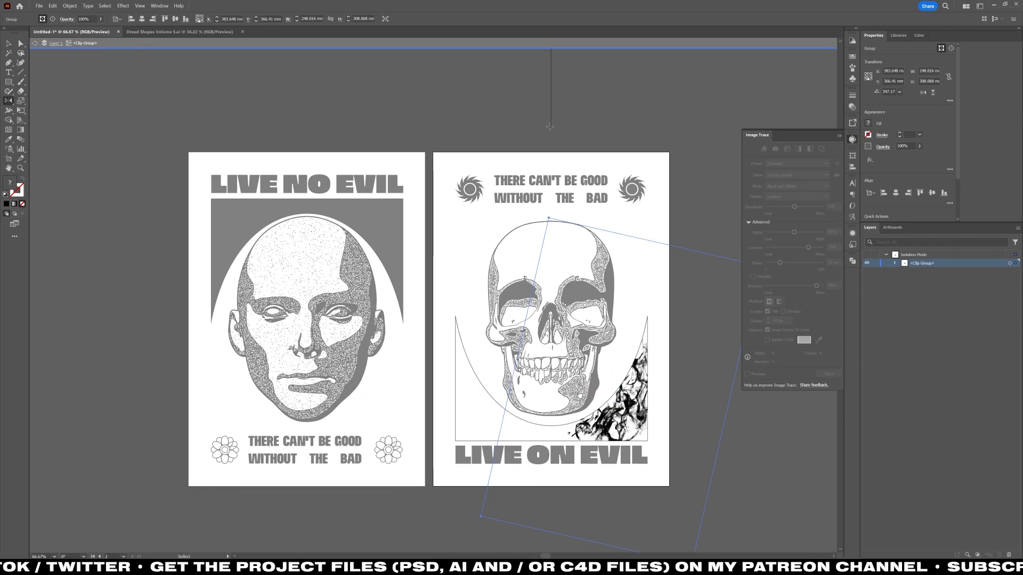
pyautogui.click(550, 103)
pyautogui.moveTo(596, 126); pyautogui.dragTo(499, 128)
pyautogui.press('v')
pyautogui.doubleClick(497, 127)
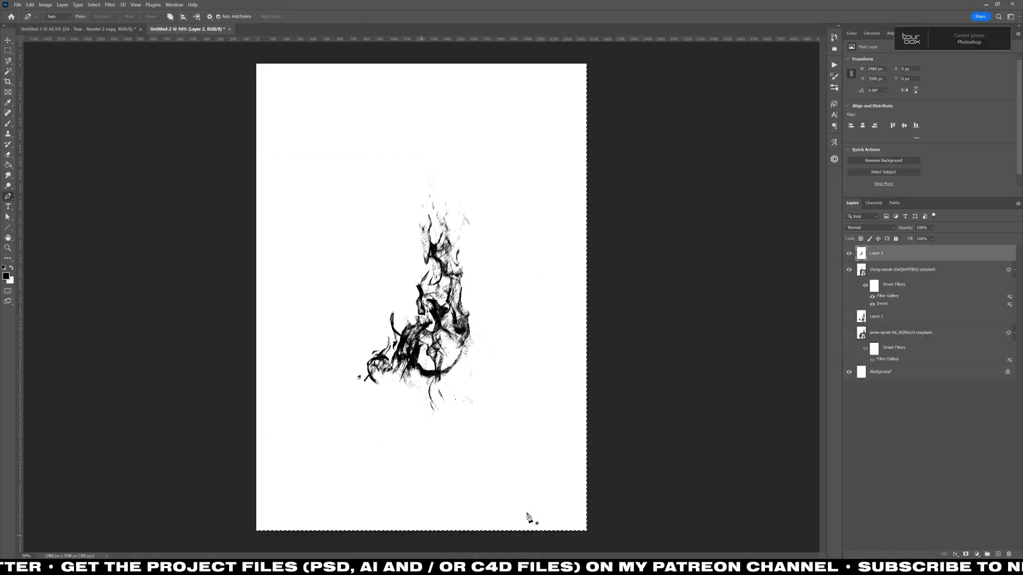
# Save the flames and plants image document as "24 - Flames and Plants" in the "24 - Tear" folder.
pyautogui.hotkey('ctrl', 'shift', 's')
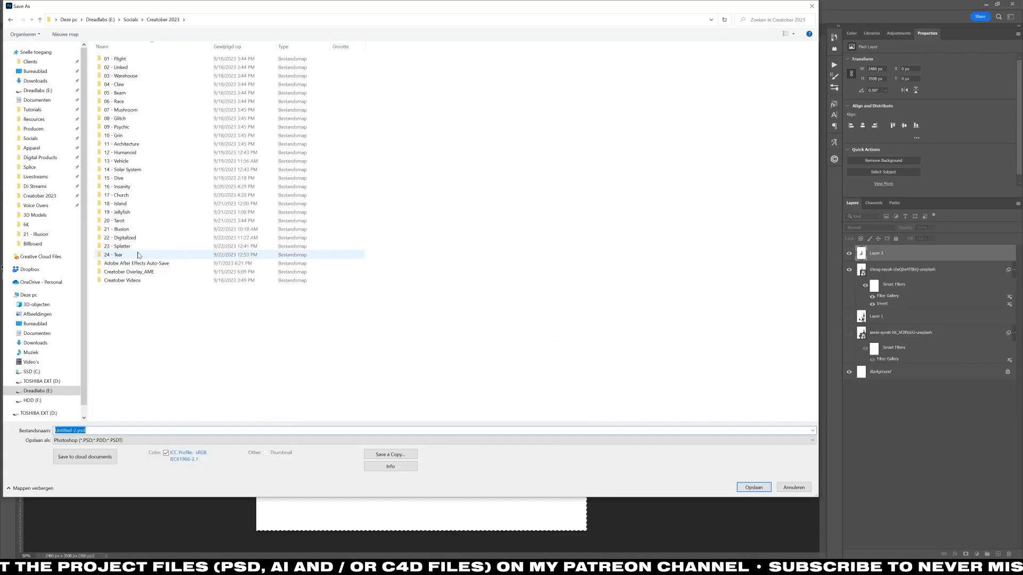
pyautogui.doubleClick(137, 253)
pyautogui.write('24 - Flames and Plants')
pyautogui.press('Return')
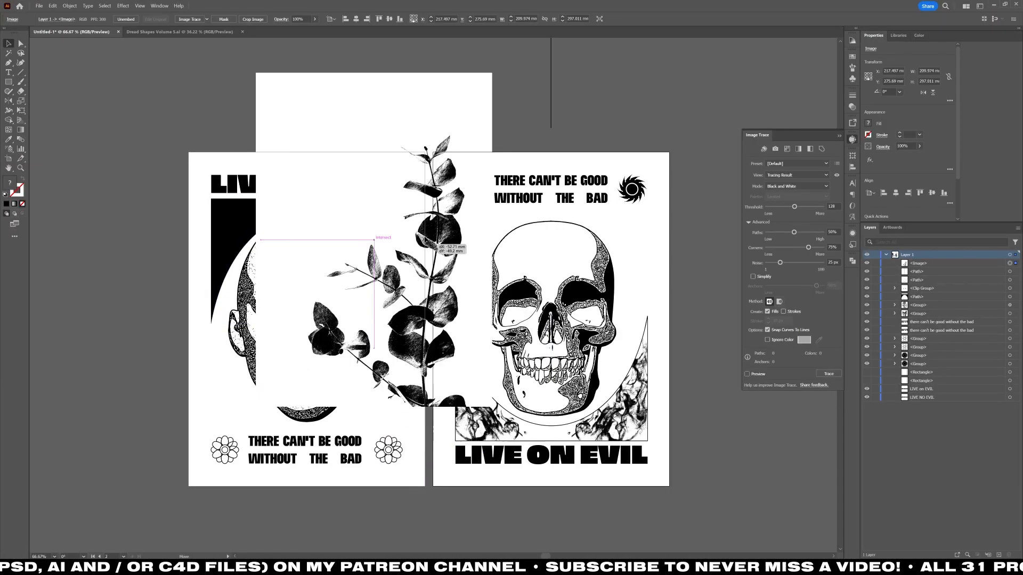
# Switch to Illustrator, place the plant image over the LIVE NO EVIL poster, and draw a vertical guide line above that poster.
pyautogui.moveTo(496, 224); pyautogui.dragTo(430, 195)
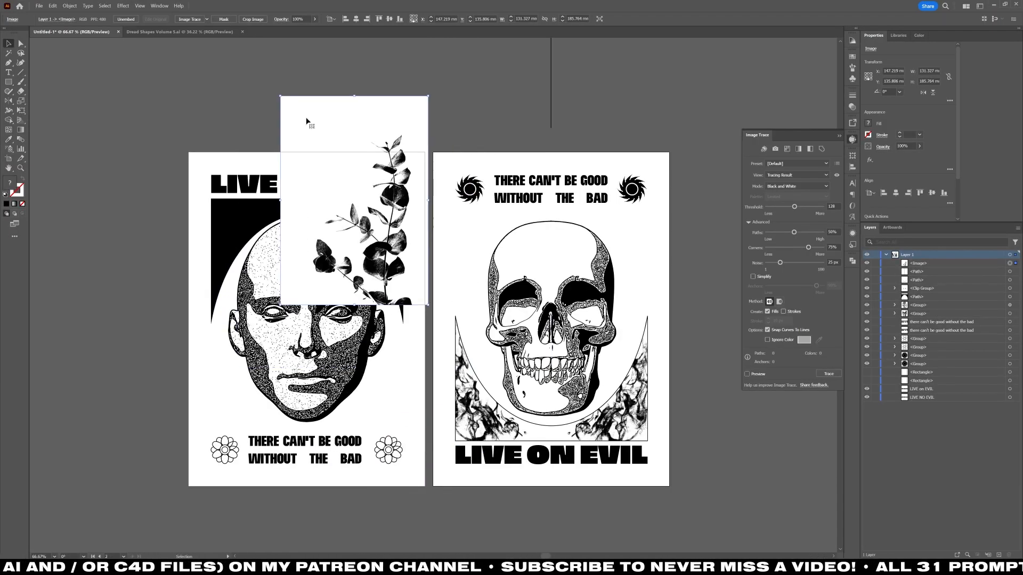
pyautogui.click(334, 85)
pyautogui.scroll(2, 336, 98)
pyautogui.press('b')
pyautogui.moveTo(305, 57); pyautogui.dragTo(306, 104)
pyautogui.hotkey('ctrl', 'z')
pyautogui.press('v')
pyautogui.press('\\')
pyautogui.moveTo(292, 58); pyautogui.dragTo(299, 122)
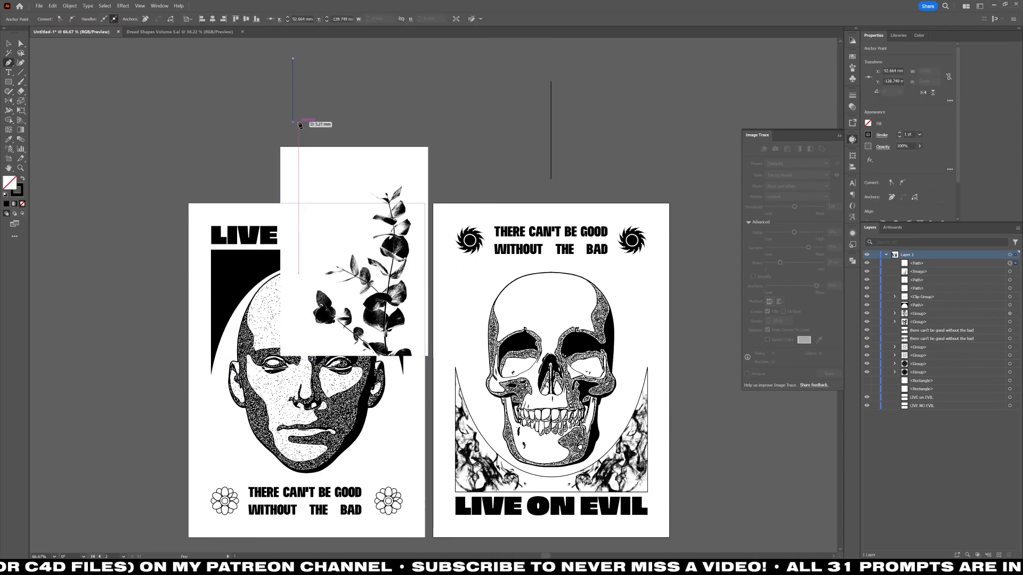
# Align the new vertical guide line to the horizontal centre of the LIVE NO EVIL poster.
pyautogui.press('v')
pyautogui.click(342, 18)
pyautogui.hotkey('ctrl', 'z')
pyautogui.click(243, 213)
pyautogui.click(342, 19)
pyautogui.click(267, 133)
# Rotate the plant image 180°, scale it to about 116 × 164 mm, and move it over the upper-left part of the LIVE NO EVIL poster.
pyautogui.click(320, 239)
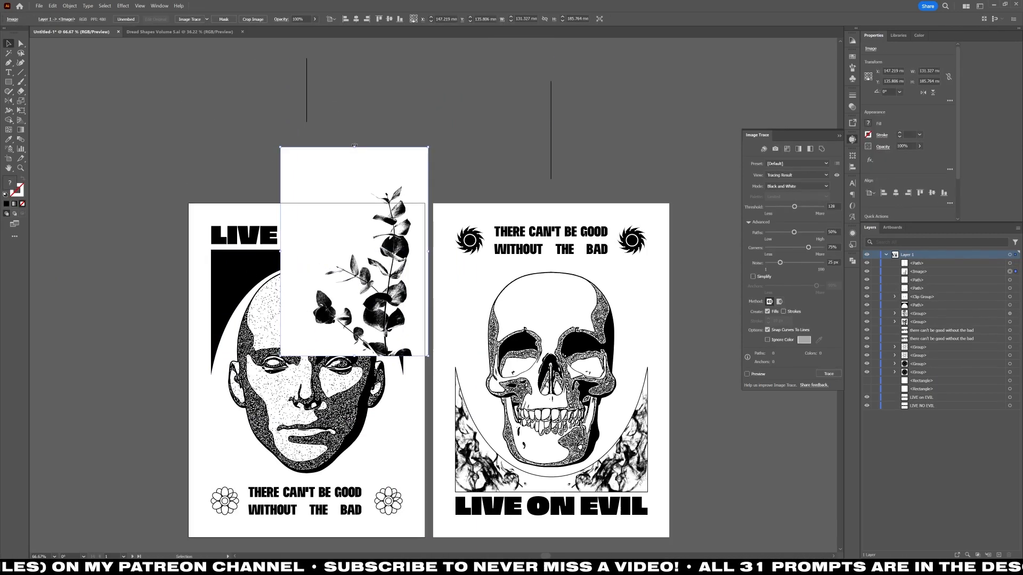
pyautogui.moveTo(354, 147); pyautogui.dragTo(357, 383)
pyautogui.press('r')
pyautogui.press('v')
pyautogui.moveTo(346, 213); pyautogui.dragTo(248, 285)
# Change the plant image's blending mode so its white background drops out over the poster artwork.
pyautogui.click(281, 20)
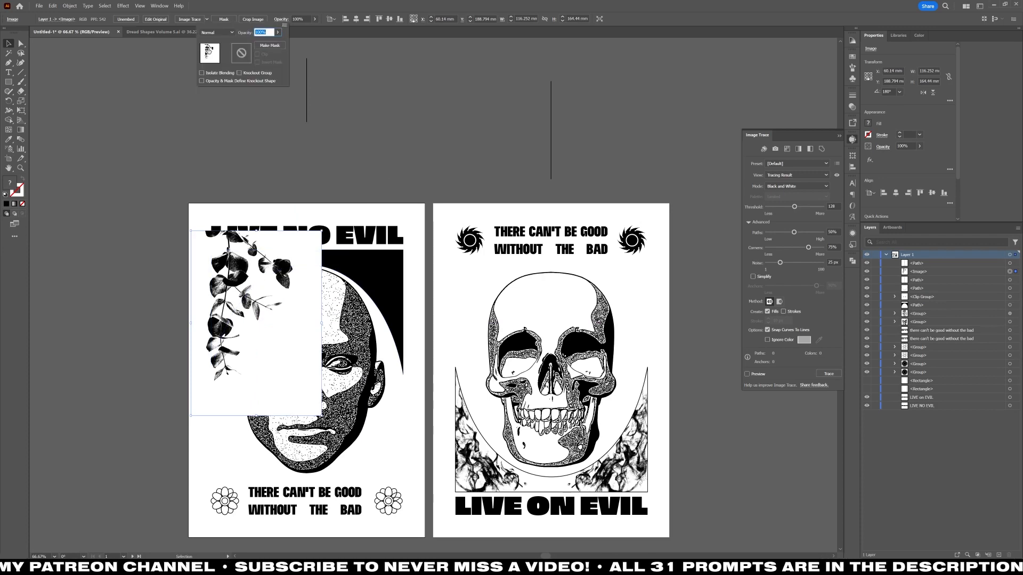
pyautogui.click(216, 34)
pyautogui.click(214, 62)
pyautogui.click(341, 261)
# Reflect a copy of the plant image across the vertical guide line onto the opposite side of the LIVE NO EVIL poster.
pyautogui.click(251, 298)
pyautogui.press('o')
pyautogui.click(306, 122)
pyautogui.keyDown('alt'); pyautogui.click(306, 58); pyautogui.keyUp('alt')
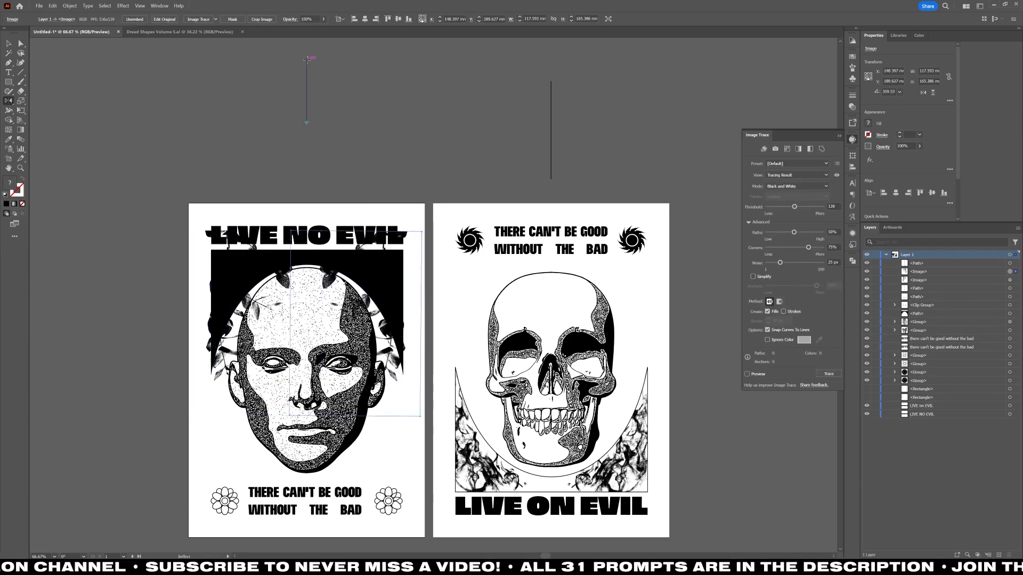
# Group the two plant images and clip them to the curved black shape on the LIVE NO EVIL poster, with a 1 pt black outline.
pyautogui.press('v')
pyautogui.keyDown('shift'); pyautogui.click(277, 277); pyautogui.keyUp('shift')
pyautogui.hotkey('ctrl', 'g')
pyautogui.click(277, 176)
pyautogui.click(303, 259)
pyautogui.hotkey('ctrl', 'shift', '[')
pyautogui.hotkey('ctrl', '7')
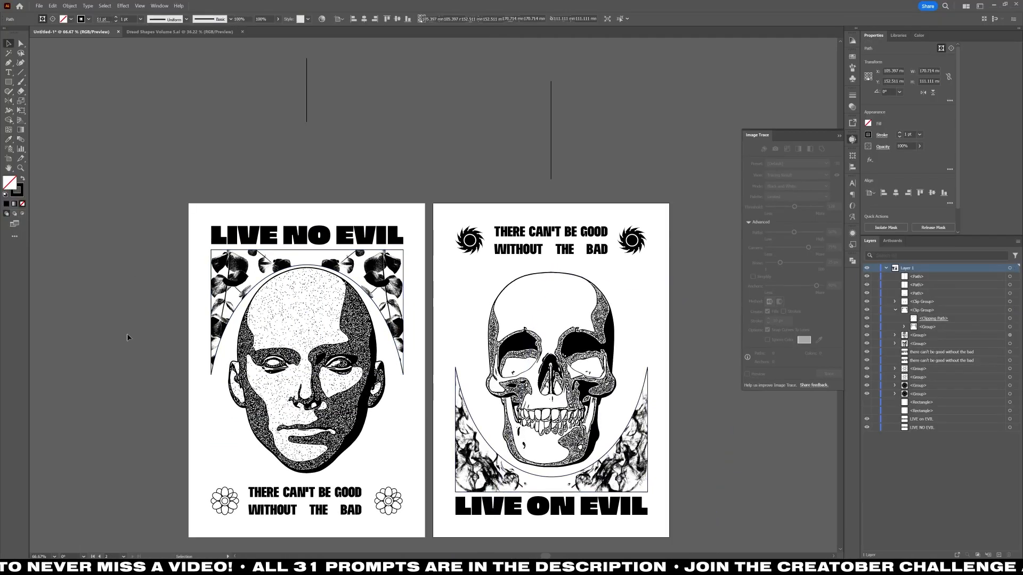
# Delete the vertical guide lines above the posters and save the Illustrator document as "22 - Two" within the Creatober 2023 folder.
pyautogui.press('Delete')
pyautogui.scroll(-2, 146, 341)
pyautogui.hotkey('ctrl', 'shift', 's')
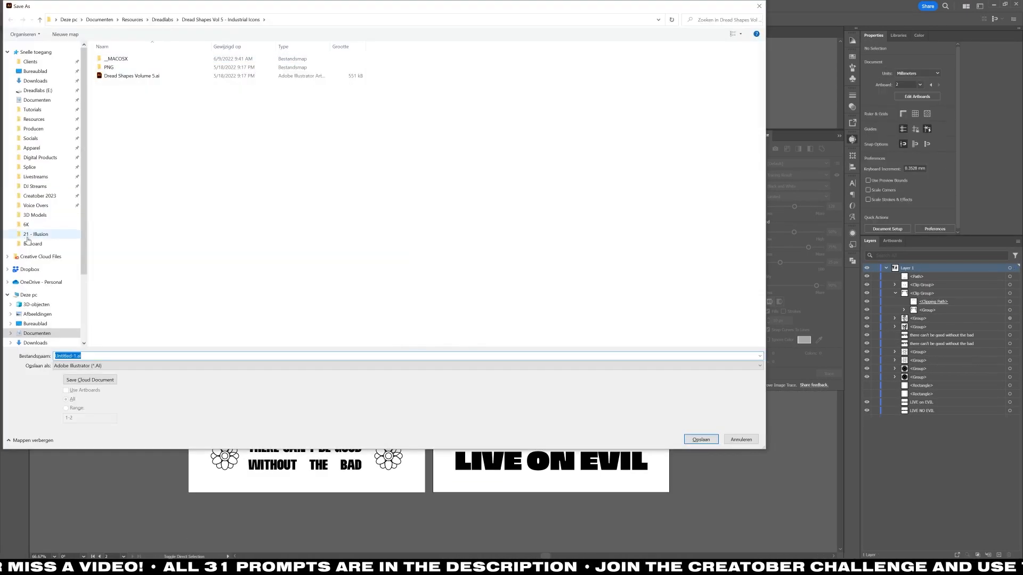
pyautogui.click(40, 195)
pyautogui.doubleClick(142, 245)
pyautogui.click(73, 356)
pyautogui.write('22 - Two')
pyautogui.press('Return')
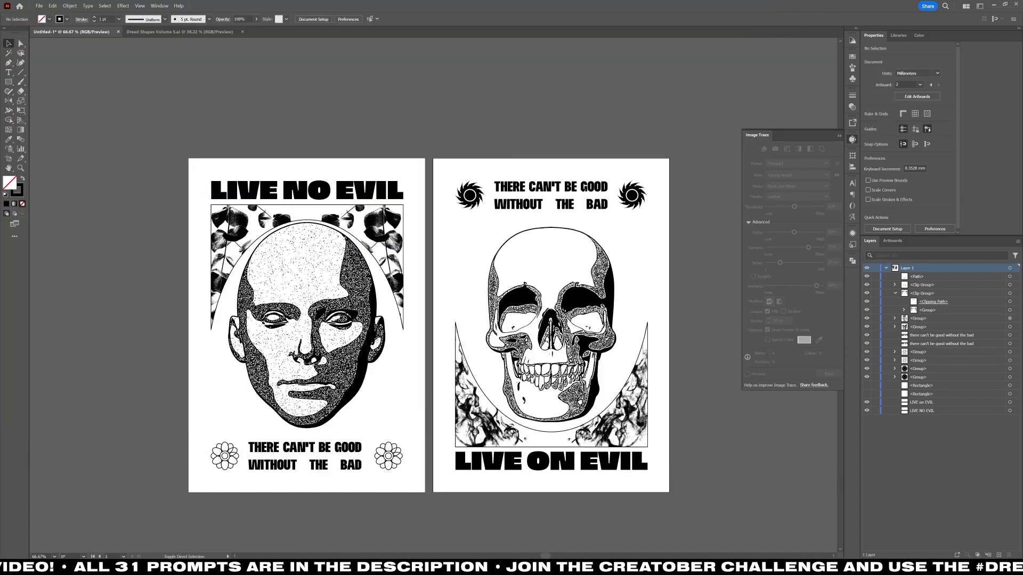